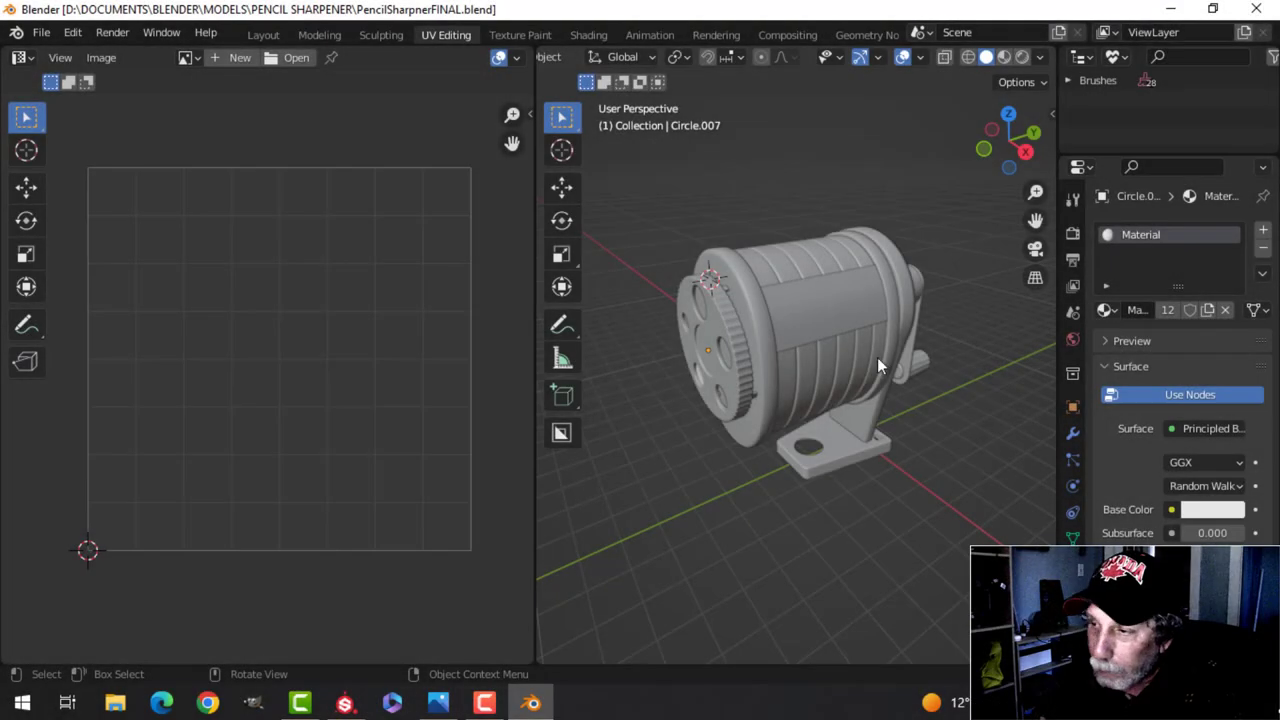
Step: Inspect the UV layout of the flat label panel set into the sharpener's ribbed barrel
{"action": "mouse_move", "coordinate": [877, 357]}
{"action": "middle_mouse_down"}
{"action": "mouse_move", "coordinate": [843, 429]}
{"action": "mouse_move", "coordinate": [822, 425]}
{"action": "mouse_move", "coordinate": [897, 368]}
{"action": "mouse_move", "coordinate": [887, 409]}
{"action": "mouse_move", "coordinate": [790, 417]}
{"action": "mouse_move", "coordinate": [701, 396]}
{"action": "mouse_move", "coordinate": [788, 378]}
{"action": "mouse_move", "coordinate": [820, 409]}
{"action": "mouse_move", "coordinate": [801, 407]}
{"action": "mouse_move", "coordinate": [809, 417]}
{"action": "mouse_move", "coordinate": [821, 413]}
{"action": "middle_mouse_up"}
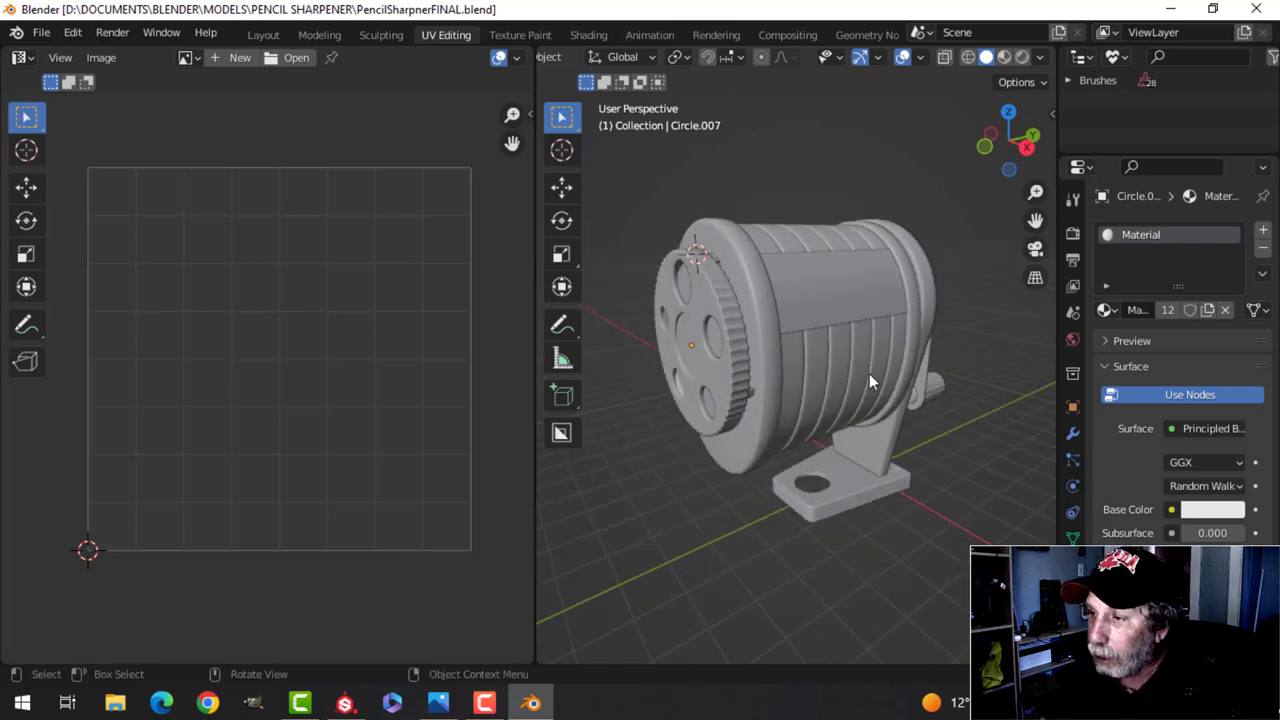
{"action": "left_click", "coordinate": [828, 317]}
{"action": "key", "text": "Tab"}
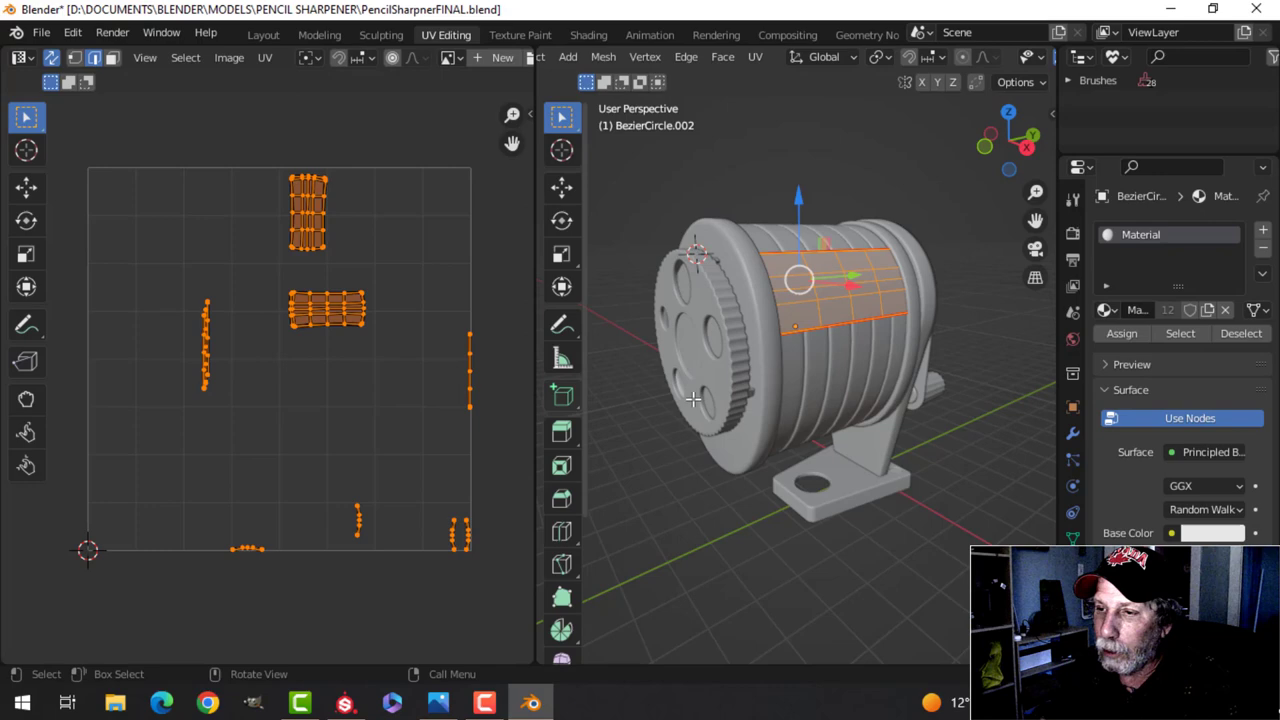
{"action": "key", "text": "Tab"}
Step: Inspect the seams and UV layout of the ribbed barrel shell, including its underside
{"action": "left_click", "coordinate": [867, 386]}
{"action": "key", "text": "Tab"}
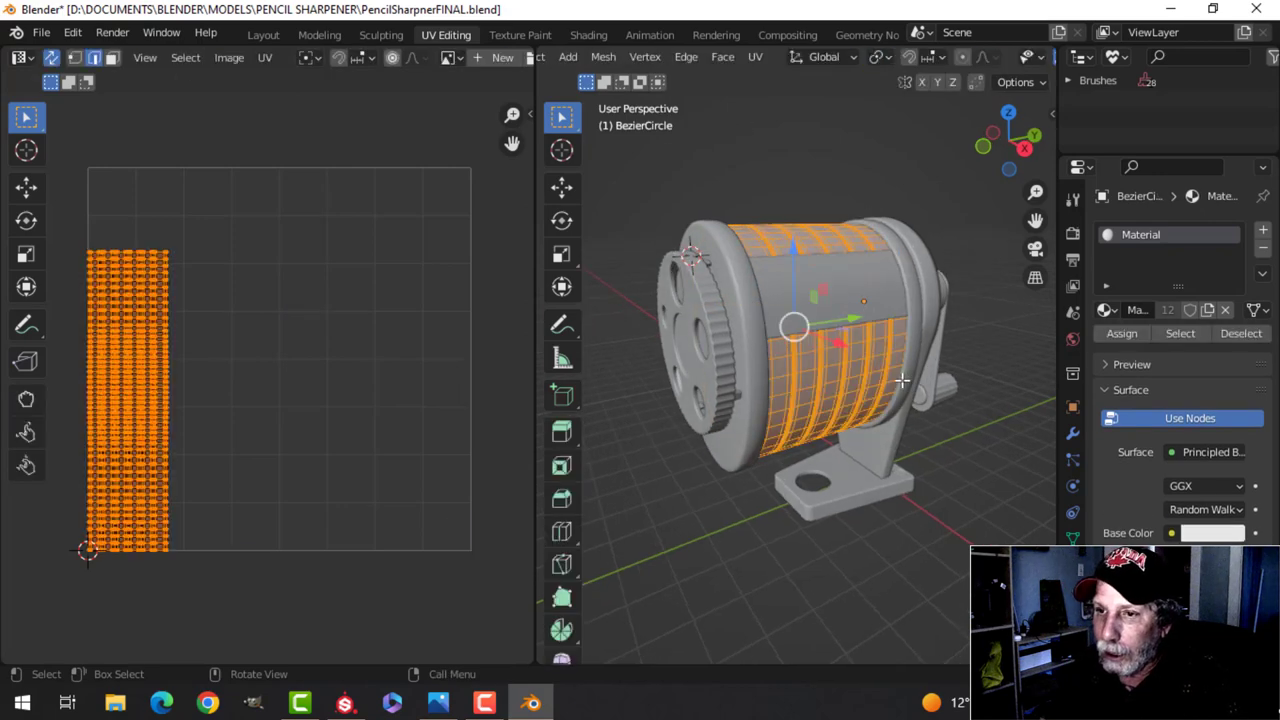
{"action": "key", "text": "Tab"}
{"action": "middle_click_drag", "start_coordinate": [927, 388], "coordinate": [878, 402]}
{"action": "scroll", "coordinate": [887, 351], "scroll_direction": "up", "scroll_amount": 2}
{"action": "key", "text": "Tab"}
{"action": "key", "text": "alt+a"}
{"action": "middle_click_drag", "start_coordinate": [793, 411], "coordinate": [787, 356]}
{"action": "scroll", "coordinate": [787, 356], "scroll_direction": "up", "scroll_amount": 4}
{"action": "middle_click_drag", "start_coordinate": [760, 440], "coordinate": [907, 372], "text": "shift"}
{"action": "scroll", "coordinate": [884, 336], "scroll_direction": "down", "scroll_amount": 6}
{"action": "key", "text": "a"}
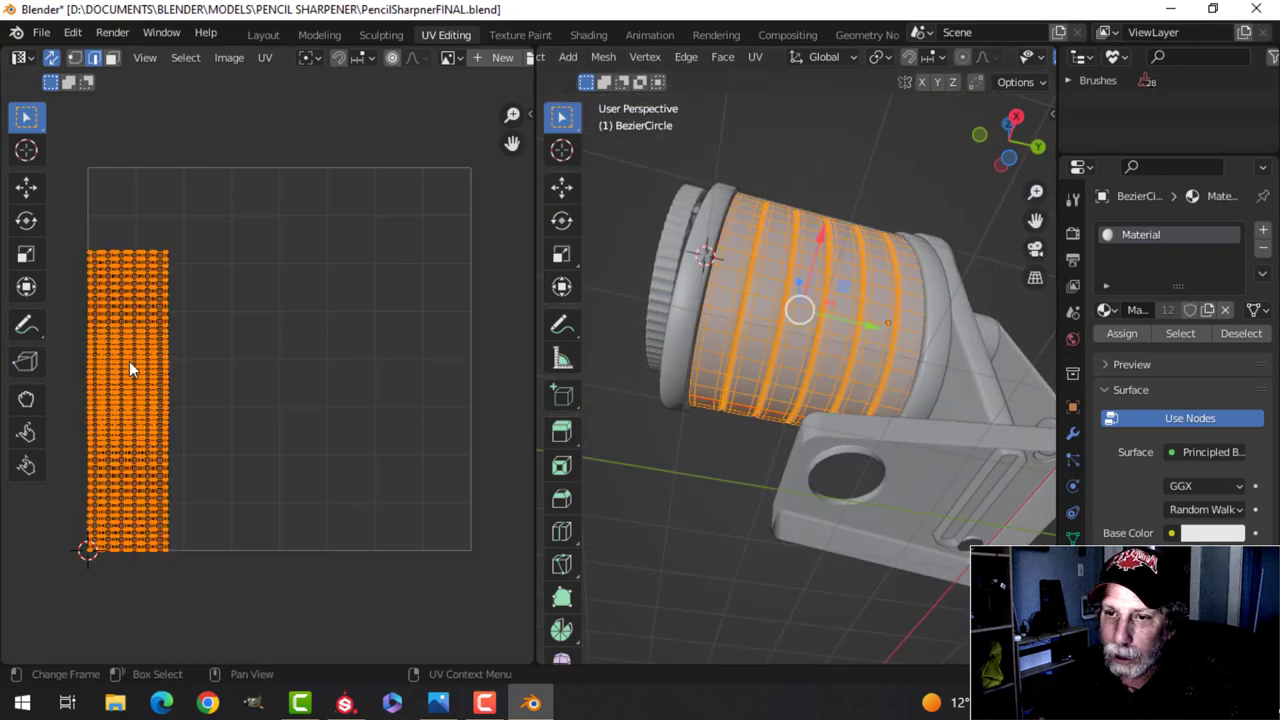
{"action": "scroll", "coordinate": [915, 310], "scroll_direction": "down", "scroll_amount": 2}
{"action": "key", "text": "Tab"}
Step: Inspect the UV islands of the rear conical housing and its support leg
{"action": "middle_click_drag", "start_coordinate": [915, 310], "coordinate": [826, 410]}
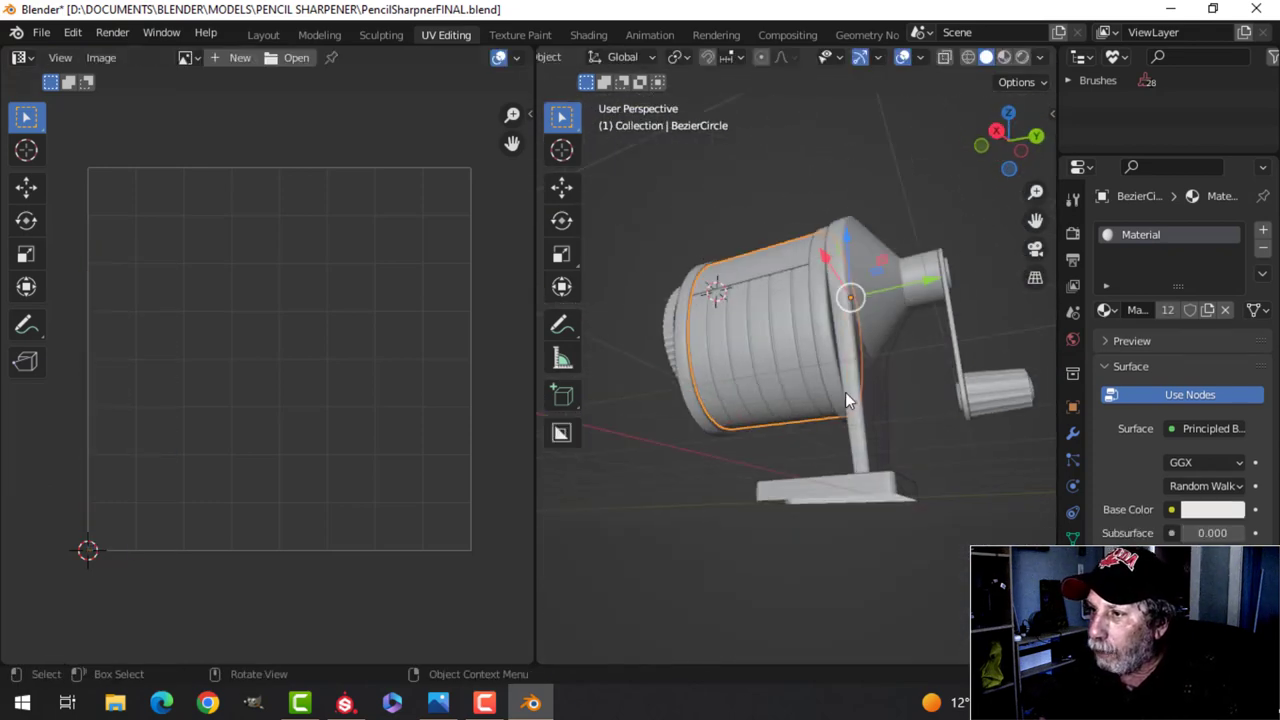
{"action": "left_click", "coordinate": [846, 398]}
{"action": "key", "text": "Tab"}
{"action": "scroll", "coordinate": [915, 410], "scroll_direction": "up", "scroll_amount": 5}
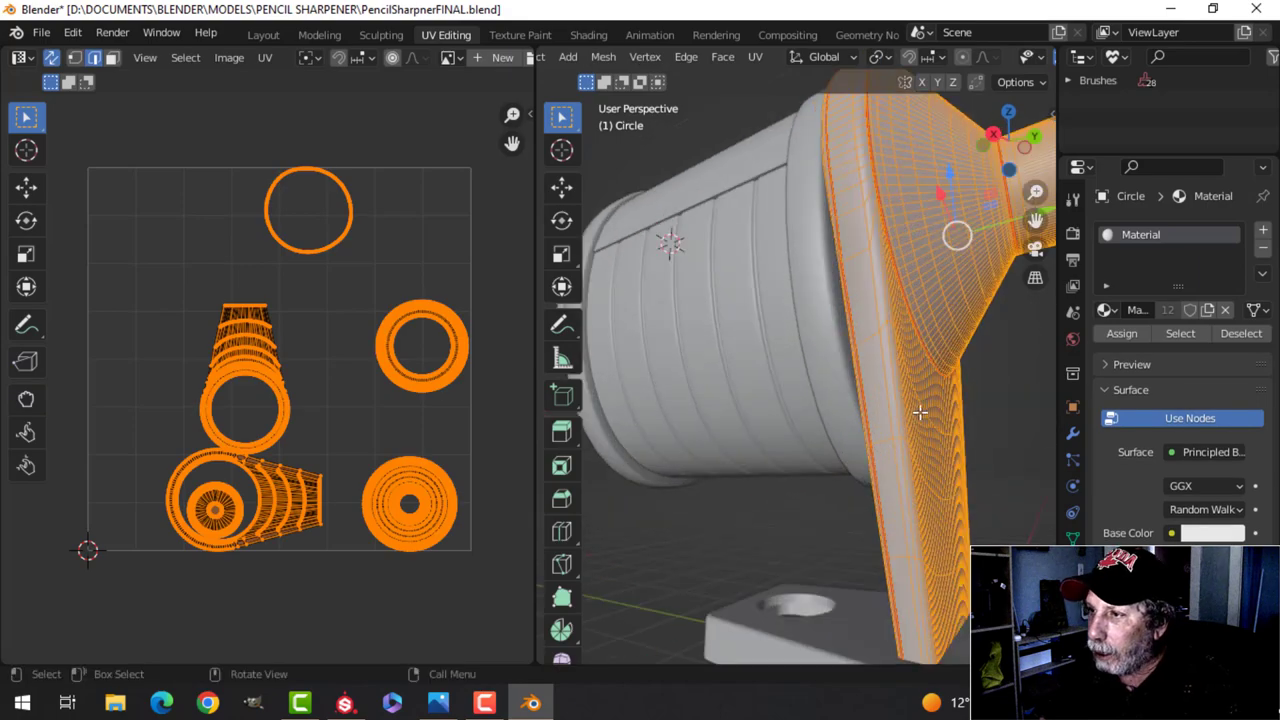
{"action": "key", "text": "alt+a"}
{"action": "middle_click_drag", "start_coordinate": [919, 412], "coordinate": [917, 383]}
{"action": "scroll", "coordinate": [967, 418], "scroll_direction": "down", "scroll_amount": 3}
{"action": "key", "text": "a"}
{"action": "scroll", "coordinate": [407, 395], "scroll_direction": "up", "scroll_amount": 2}
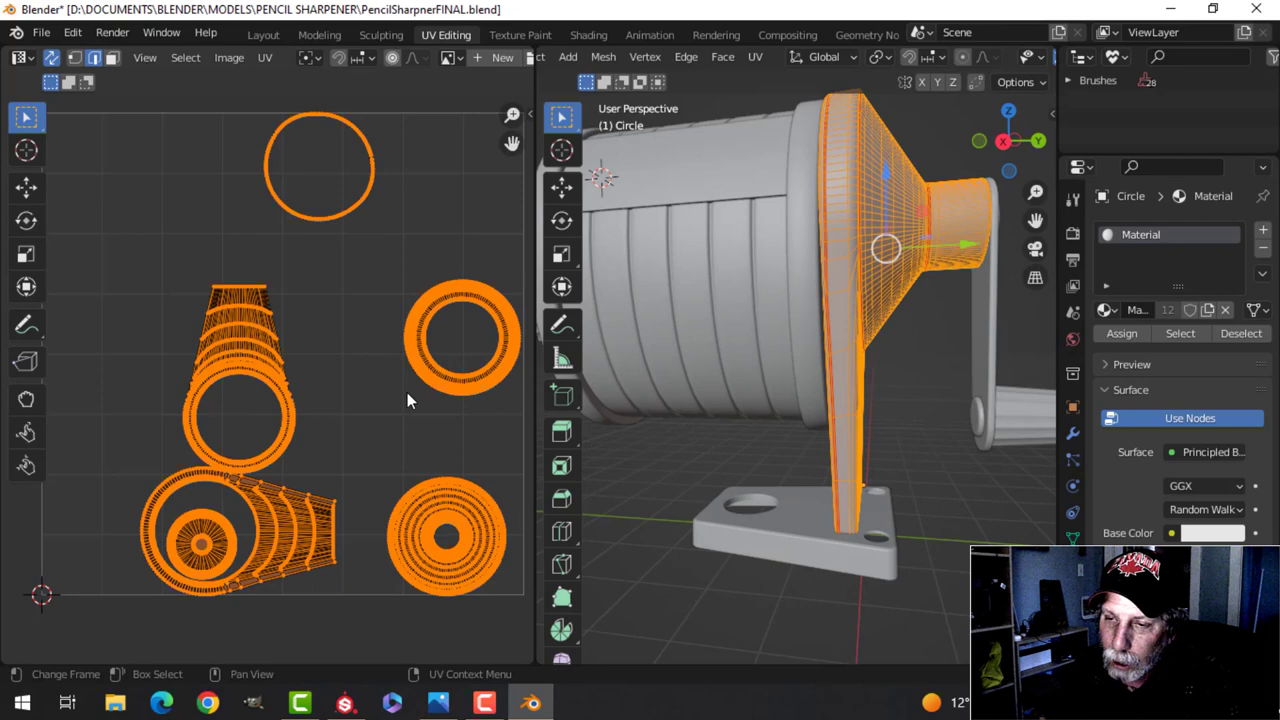
{"action": "scroll", "coordinate": [403, 395], "scroll_direction": "up", "scroll_amount": 1}
{"action": "scroll", "coordinate": [402, 392], "scroll_direction": "down", "scroll_amount": 3}
{"action": "key", "text": "Tab"}
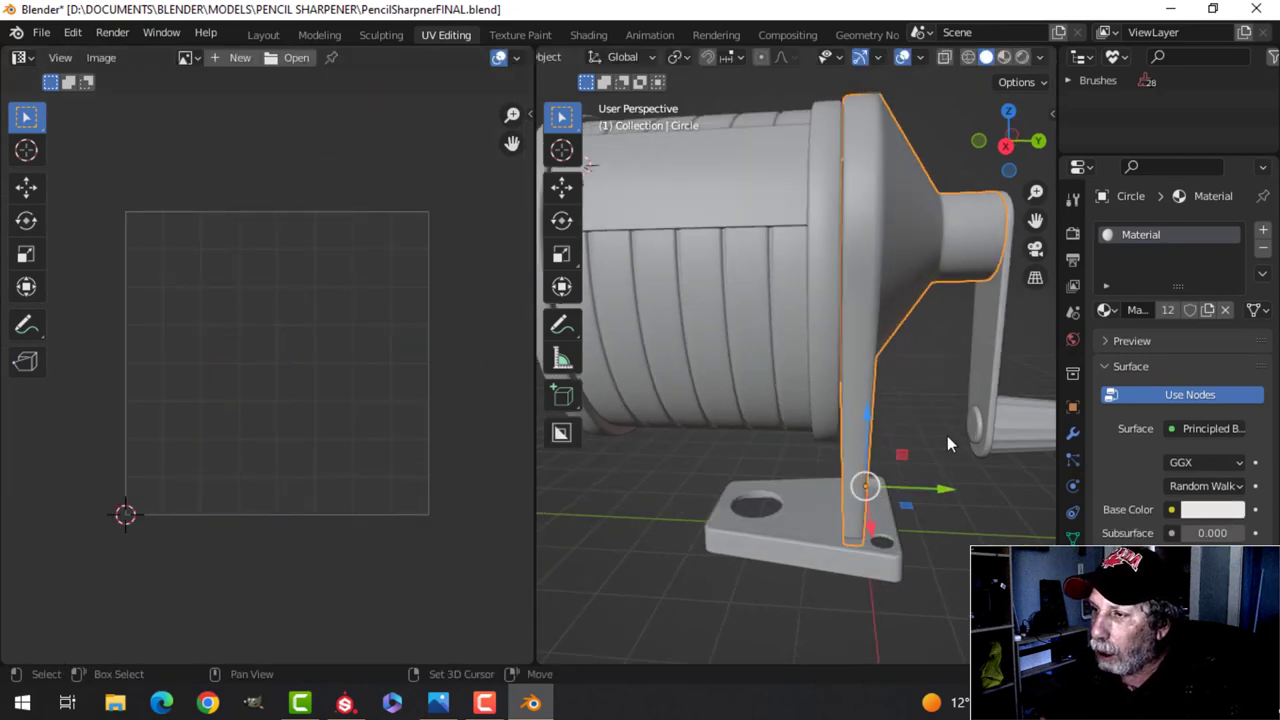
Step: Inspect the UV layout of the fluted grip on the crank handle
{"action": "middle_click_drag", "start_coordinate": [947, 437], "coordinate": [825, 412]}
{"action": "left_click", "coordinate": [932, 418]}
{"action": "key", "text": "Tab"}
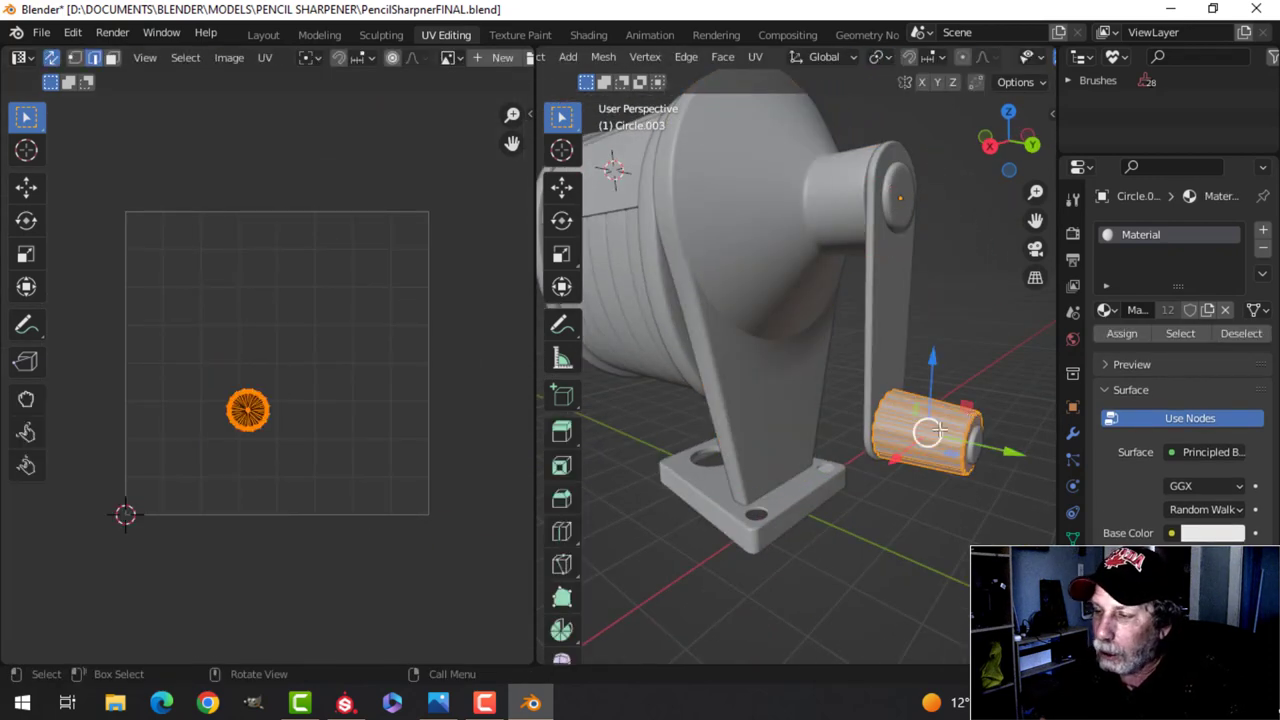
{"action": "scroll", "coordinate": [938, 428], "scroll_direction": "up", "scroll_amount": 2}
{"action": "scroll", "coordinate": [940, 425], "scroll_direction": "down", "scroll_amount": 3}
{"action": "key", "text": "Tab"}
Step: Inspect the seams and UV layout of the flat crank arm
{"action": "middle_click_drag", "start_coordinate": [929, 371], "coordinate": [885, 386]}
{"action": "scroll", "coordinate": [873, 345], "scroll_direction": "up", "scroll_amount": 4}
{"action": "scroll", "coordinate": [851, 262], "scroll_direction": "down", "scroll_amount": 4}
{"action": "left_click", "coordinate": [808, 347]}
{"action": "key", "text": "Tab"}
{"action": "key", "text": "alt+a"}
{"action": "scroll", "coordinate": [883, 349], "scroll_direction": "up", "scroll_amount": 3}
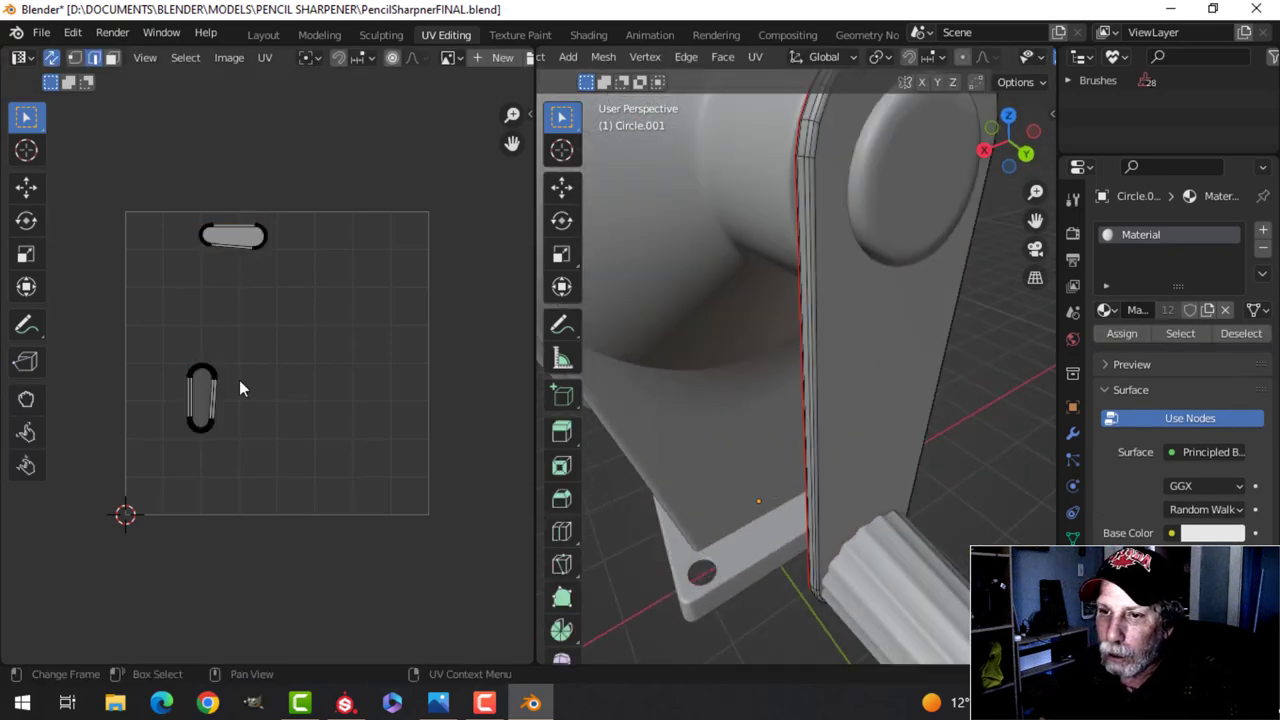
{"action": "scroll", "coordinate": [878, 306], "scroll_direction": "down", "scroll_amount": 3}
{"action": "key", "text": "Tab"}
Step: Inspect the UV layout of the mounting base plate
{"action": "middle_click_drag", "start_coordinate": [847, 344], "coordinate": [899, 373]}
{"action": "scroll", "coordinate": [850, 357], "scroll_direction": "down", "scroll_amount": 3}
{"action": "key", "text": "Tab"}
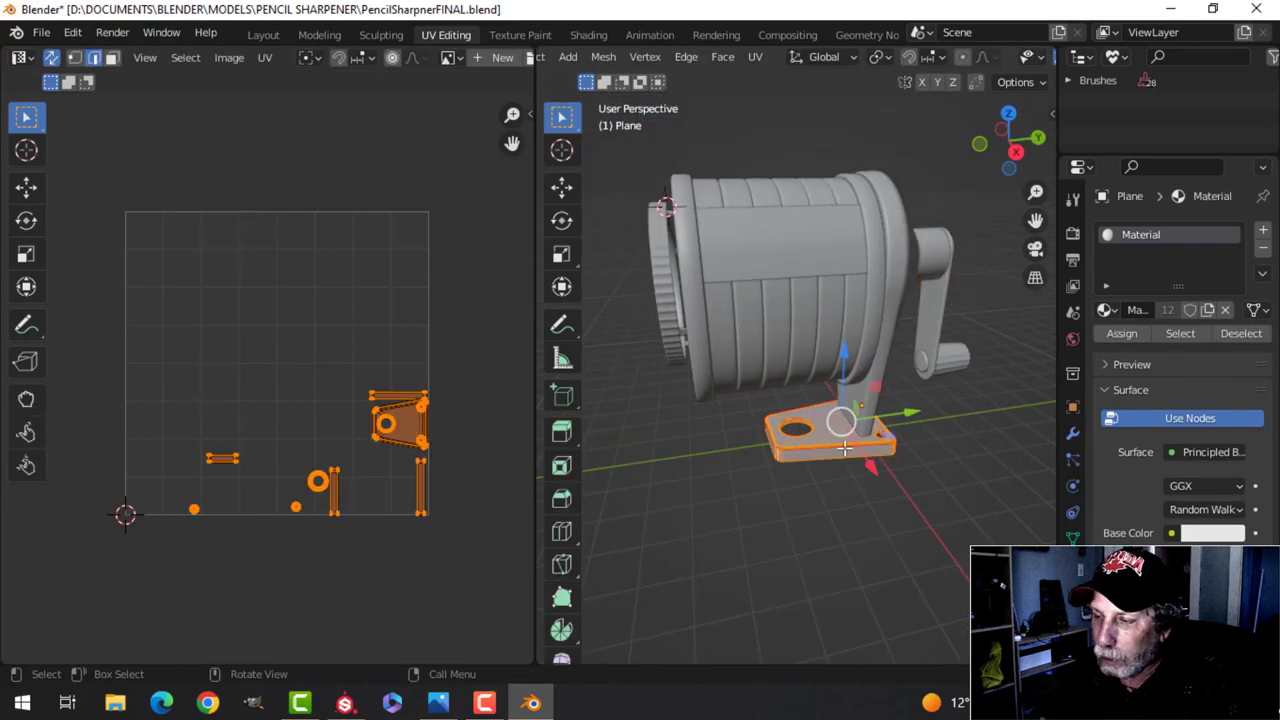
{"action": "key", "text": "Tab"}
Step: Check the UV layouts at the barrel's front end, including the holed pencil-size dial
{"action": "middle_click_drag", "start_coordinate": [822, 378], "coordinate": [822, 411]}
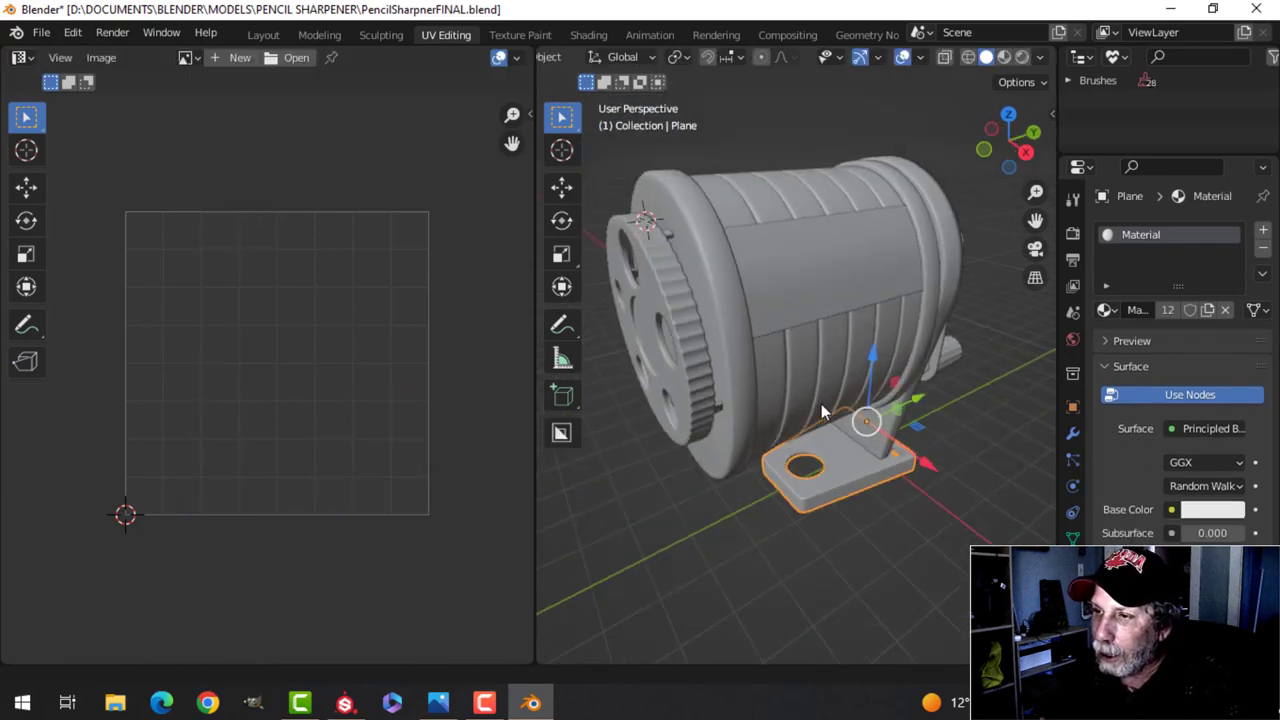
{"action": "left_click", "coordinate": [717, 333]}
{"action": "key", "text": "Tab"}
{"action": "key", "text": "Tab"}
{"action": "middle_click_drag", "start_coordinate": [719, 333], "coordinate": [716, 301]}
{"action": "left_click", "coordinate": [716, 301]}
{"action": "key", "text": "Tab"}
{"action": "key", "text": "Tab"}
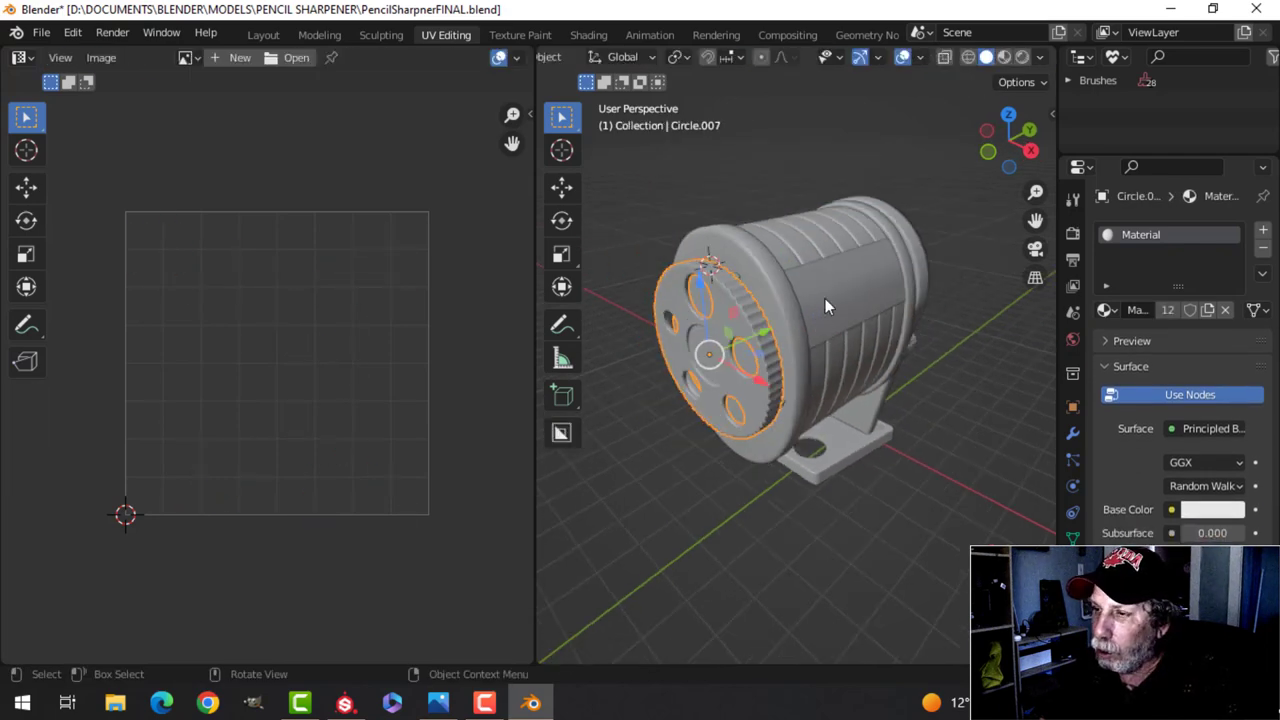
Step: Select every sharpener part and open them together in Edit Mode to view the combined UV layout
{"action": "key", "text": "a"}
{"action": "key", "text": "Tab"}
{"action": "scroll", "coordinate": [432, 330], "scroll_direction": "up", "scroll_amount": 2}
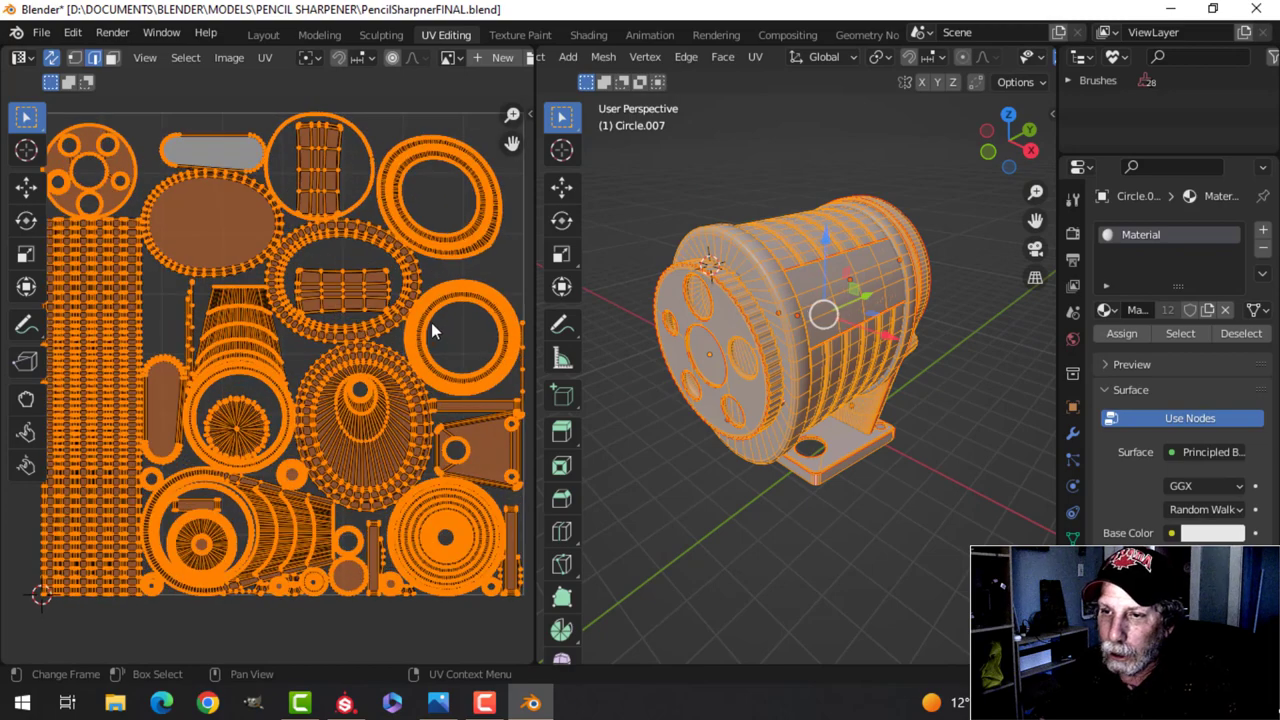
{"action": "scroll", "coordinate": [432, 318], "scroll_direction": "down", "scroll_amount": 1}
{"action": "scroll", "coordinate": [398, 300], "scroll_direction": "up", "scroll_amount": 2}
{"action": "scroll", "coordinate": [372, 273], "scroll_direction": "down", "scroll_amount": 1}
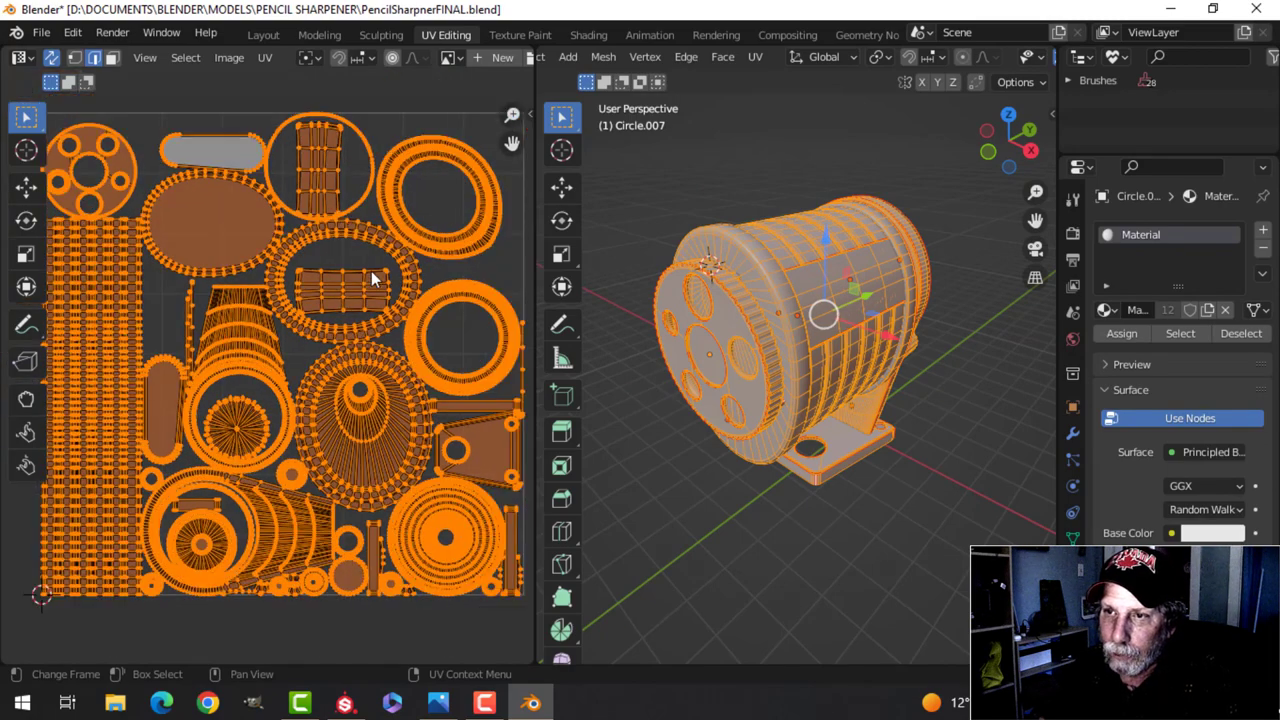
Step: Average the UV island scale across all the sharpener parts
{"action": "left_click", "coordinate": [265, 58]}
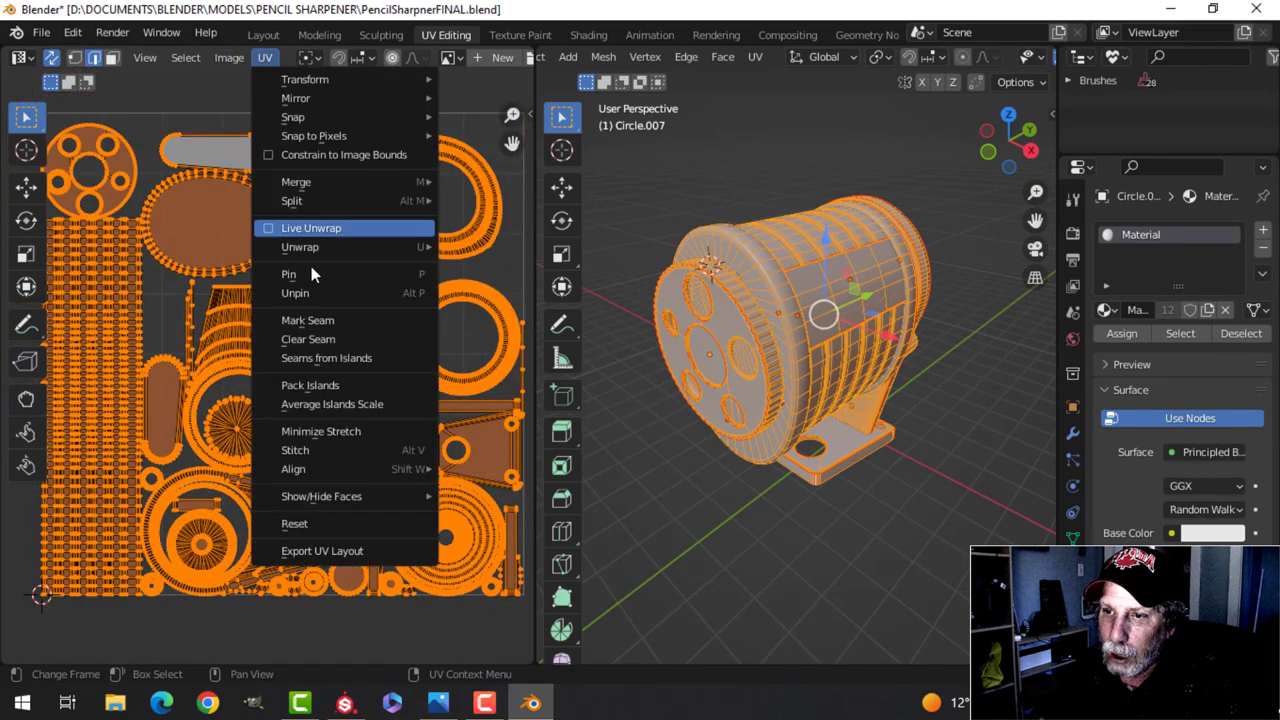
{"action": "left_click", "coordinate": [337, 403]}
{"action": "scroll", "coordinate": [330, 380], "scroll_direction": "up", "scroll_amount": 1}
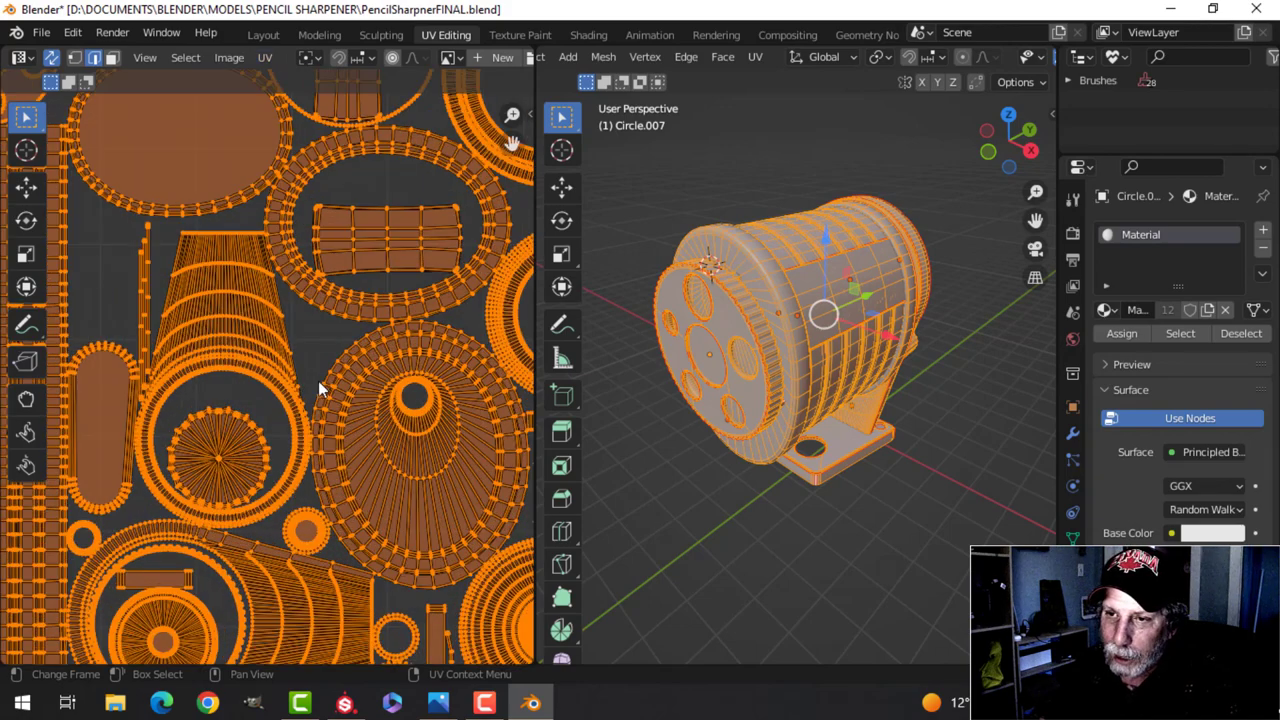
{"action": "scroll", "coordinate": [300, 395], "scroll_direction": "down", "scroll_amount": 3}
{"action": "middle_click_drag", "start_coordinate": [251, 405], "coordinate": [281, 397]}
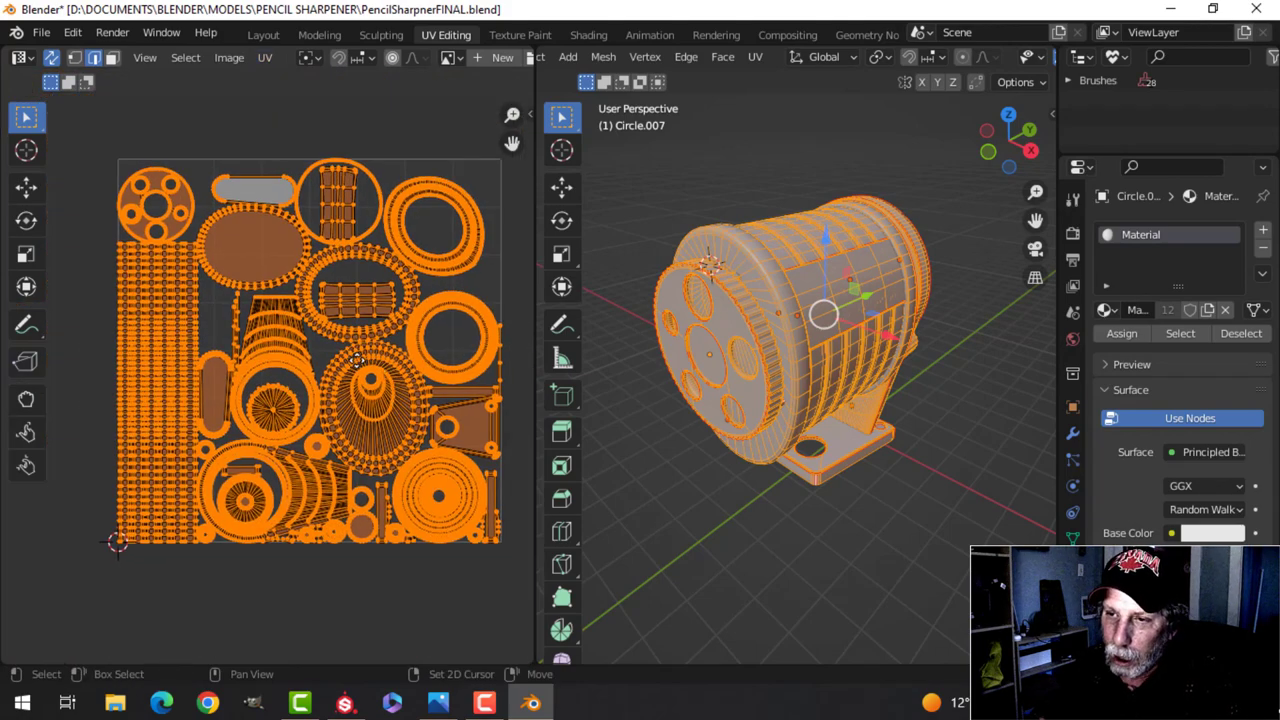
{"action": "middle_click_drag", "start_coordinate": [357, 361], "coordinate": [310, 365]}
{"action": "scroll", "coordinate": [355, 395], "scroll_direction": "up", "scroll_amount": 1}
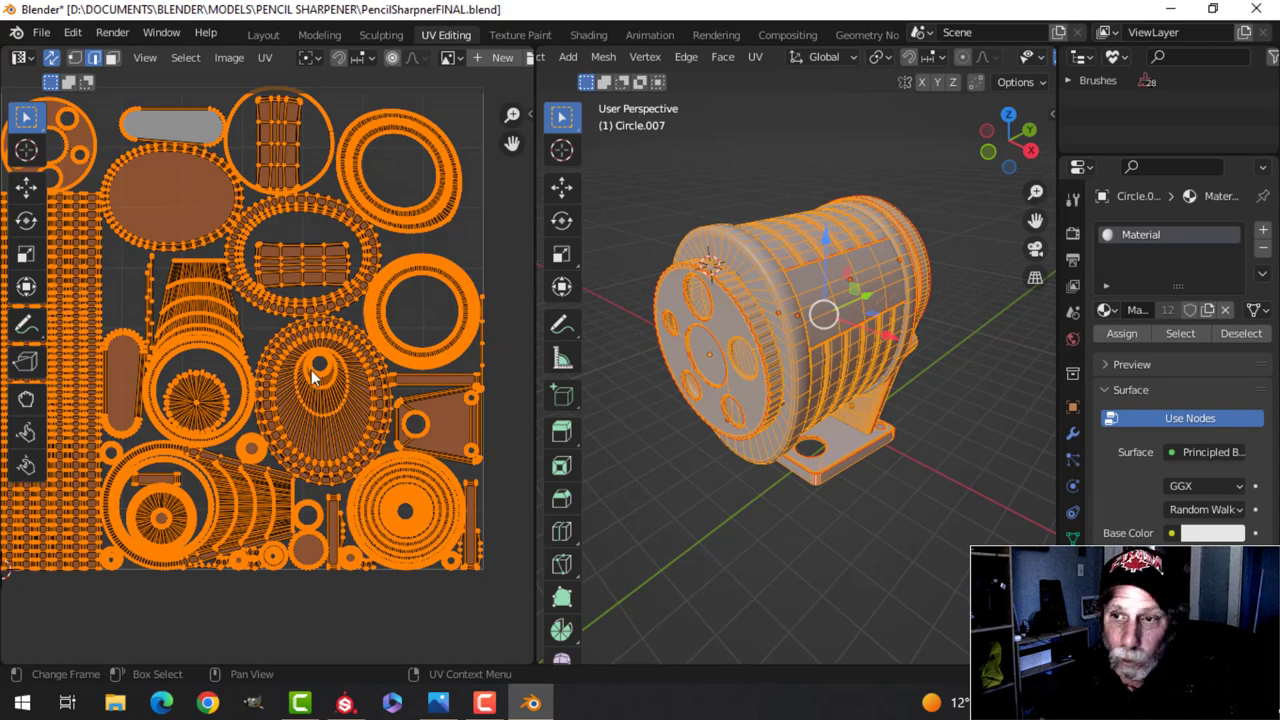
Step: Deselect all geometry, review the shared UV layout and seams, and return to Object Mode
{"action": "key", "text": "alt+a"}
{"action": "scroll", "coordinate": [283, 354], "scroll_direction": "down", "scroll_amount": 1}
{"action": "middle_click_drag", "start_coordinate": [286, 347], "coordinate": [346, 386]}
{"action": "scroll", "coordinate": [297, 353], "scroll_direction": "up", "scroll_amount": 1}
{"action": "scroll", "coordinate": [377, 410], "scroll_direction": "down", "scroll_amount": 1}
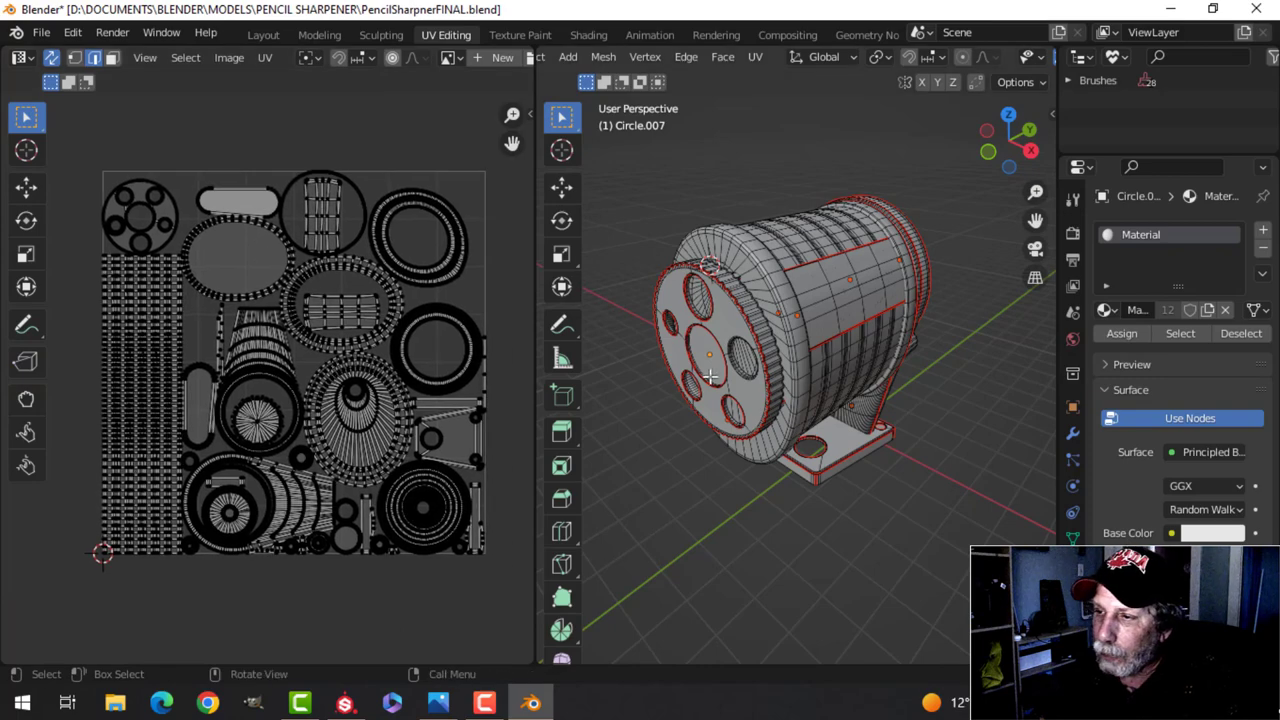
{"action": "mouse_move", "coordinate": [816, 399]}
{"action": "middle_mouse_down"}
{"action": "mouse_move", "coordinate": [745, 391]}
{"action": "mouse_move", "coordinate": [706, 340]}
{"action": "mouse_move", "coordinate": [643, 357]}
{"action": "mouse_move", "coordinate": [743, 371]}
{"action": "mouse_move", "coordinate": [661, 400]}
{"action": "mouse_move", "coordinate": [784, 421]}
{"action": "mouse_move", "coordinate": [706, 401]}
{"action": "mouse_move", "coordinate": [769, 390]}
{"action": "middle_mouse_up"}
{"action": "key", "text": "Tab"}
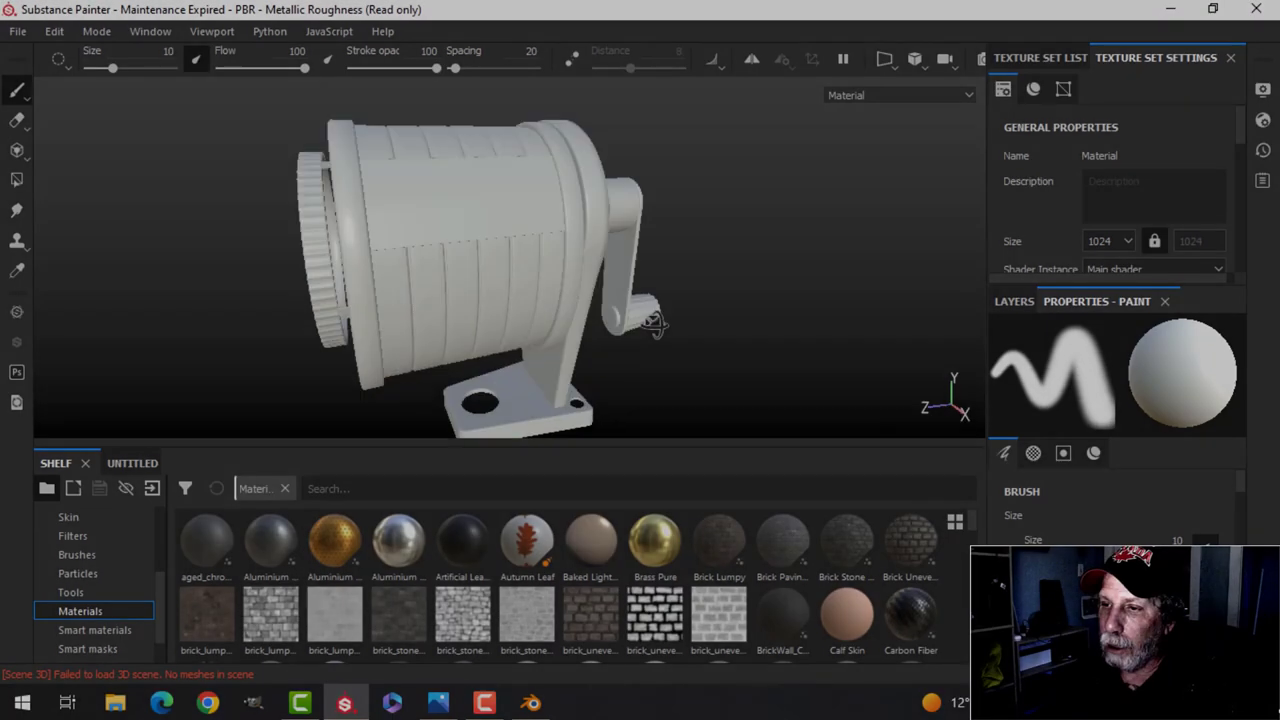
Step: In Substance Painter, bake the sharpener's mesh maps at an output size of 2048, leaving out the ID map
{"action": "mouse_move", "coordinate": [652, 322]}
{"action": "left_mouse_down", "text": "alt"}
{"action": "mouse_move", "coordinate": [615, 348]}
{"action": "mouse_move", "coordinate": [628, 322]}
{"action": "left_mouse_up", "text": "alt"}
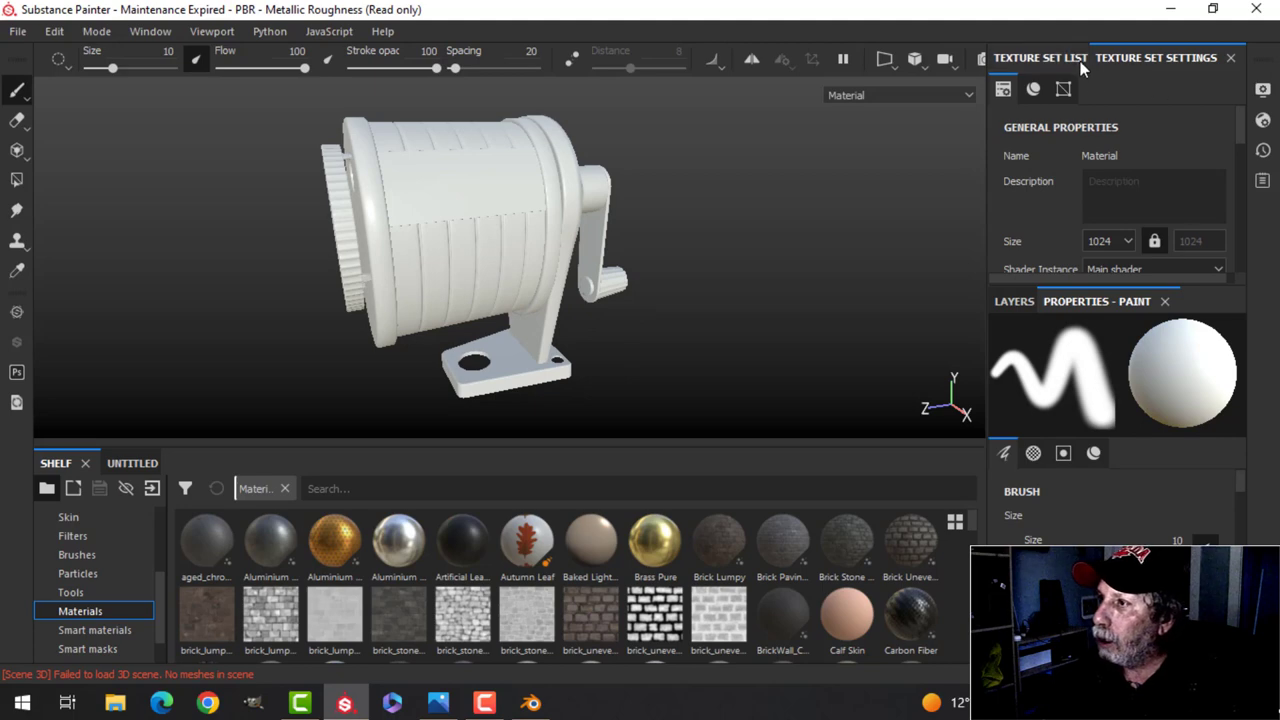
{"action": "scroll", "coordinate": [1241, 113], "scroll_direction": "down", "scroll_amount": 6}
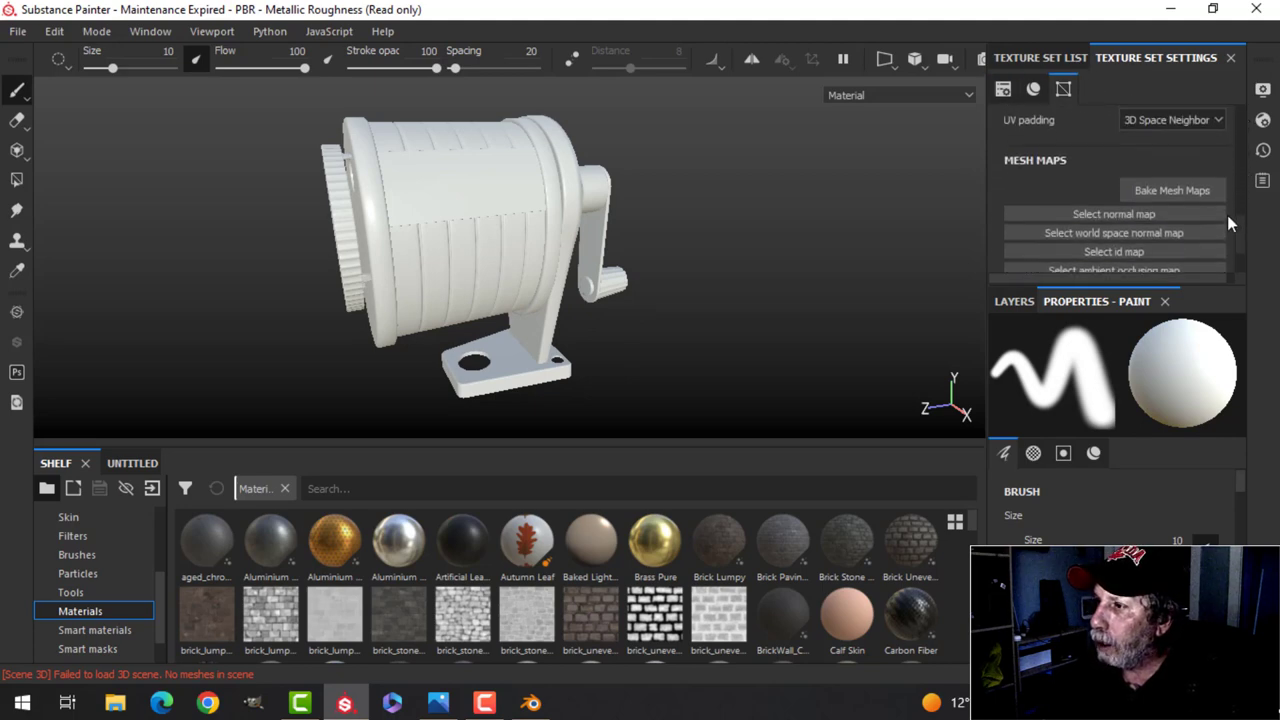
{"action": "left_click", "coordinate": [1184, 186]}
{"action": "left_click", "coordinate": [673, 88]}
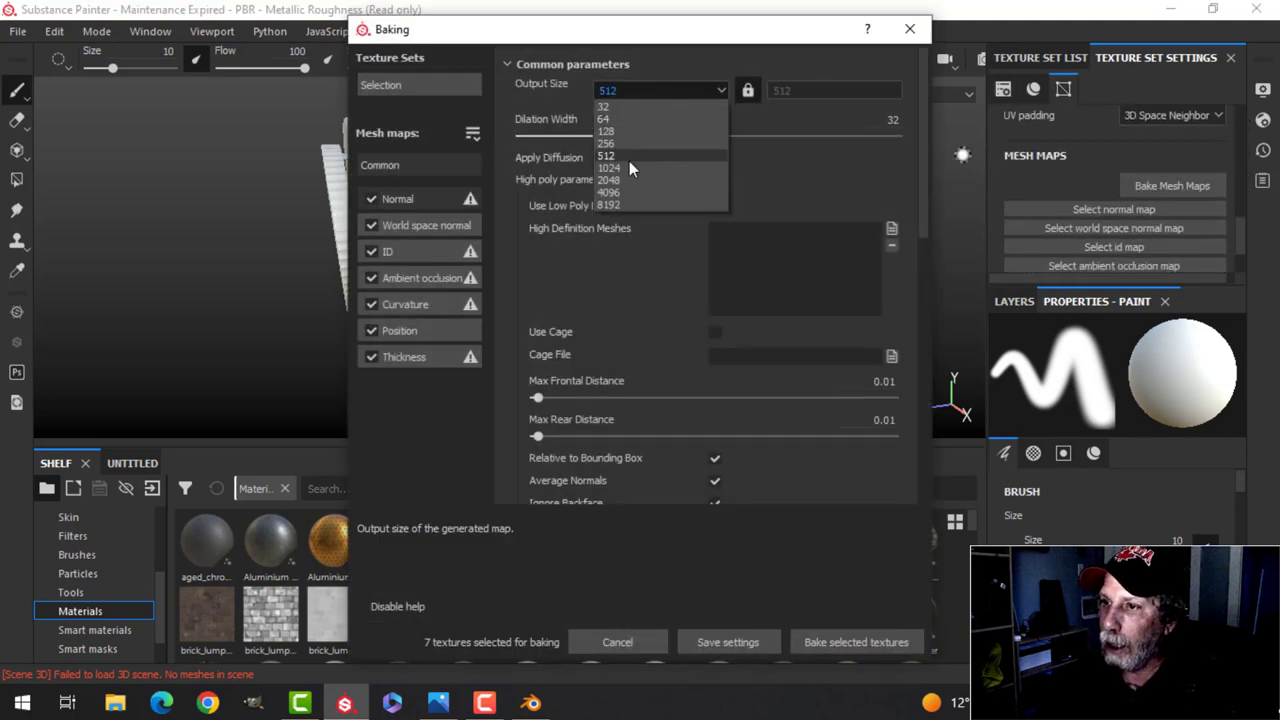
{"action": "left_click", "coordinate": [620, 179]}
{"action": "left_click", "coordinate": [384, 258]}
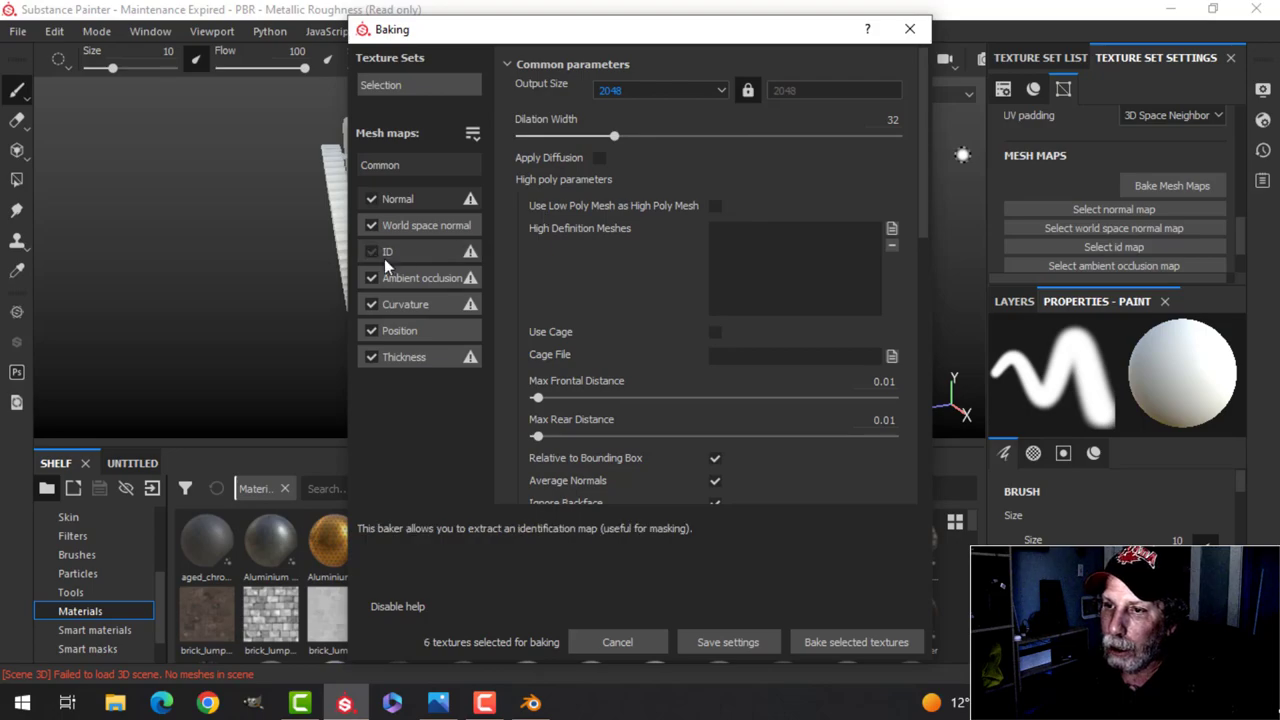
{"action": "left_click", "coordinate": [826, 649]}
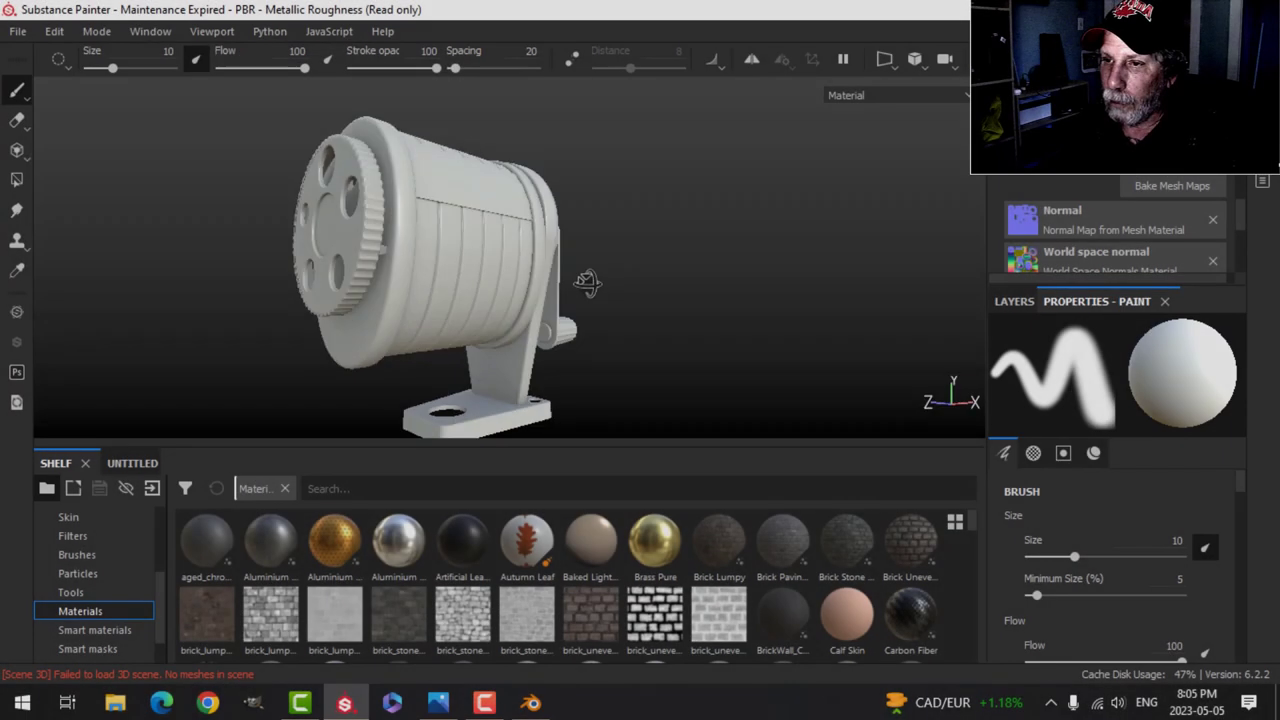
Step: Delete the default layer from the layer stack
{"action": "mouse_move", "coordinate": [586, 280]}
{"action": "left_mouse_down", "text": "alt"}
{"action": "mouse_move", "coordinate": [597, 306]}
{"action": "mouse_move", "coordinate": [645, 309]}
{"action": "mouse_move", "coordinate": [531, 337]}
{"action": "mouse_move", "coordinate": [614, 299]}
{"action": "mouse_move", "coordinate": [700, 291]}
{"action": "mouse_move", "coordinate": [269, 243]}
{"action": "mouse_move", "coordinate": [674, 274]}
{"action": "mouse_move", "coordinate": [575, 290]}
{"action": "mouse_move", "coordinate": [666, 280]}
{"action": "left_mouse_up", "text": "alt"}
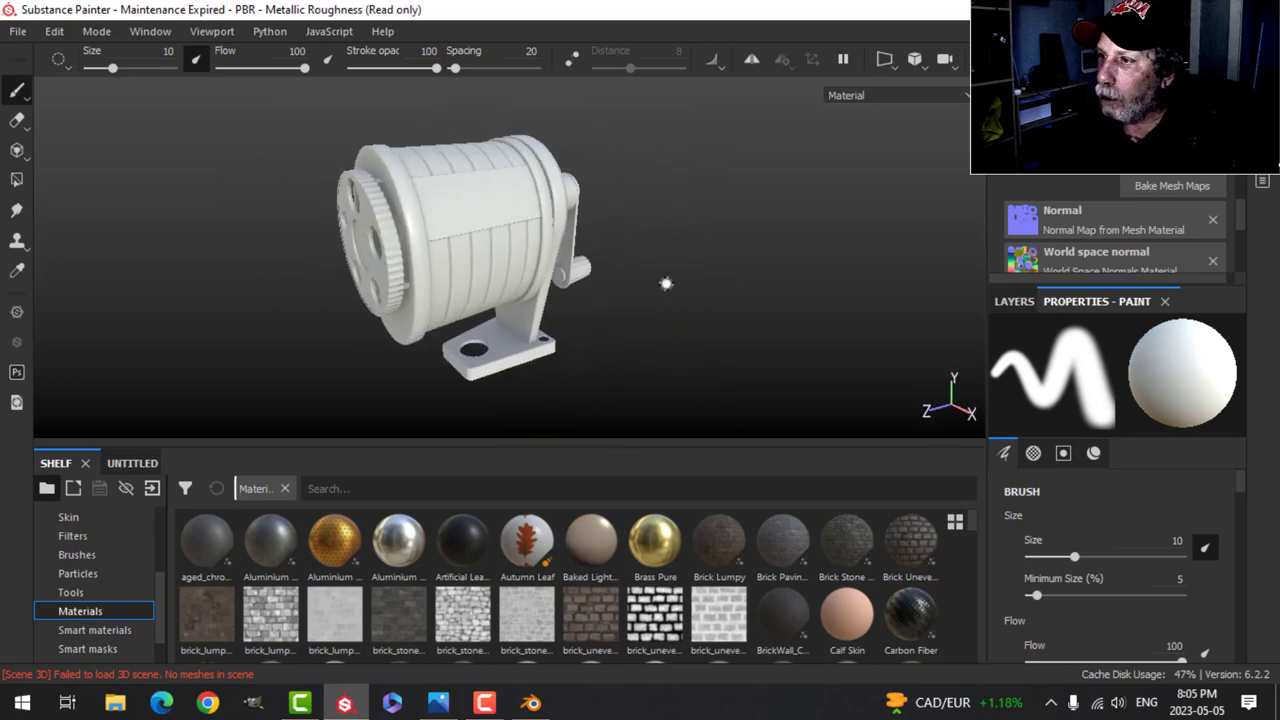
{"action": "left_click", "coordinate": [1012, 301]}
{"action": "left_click", "coordinate": [1229, 330]}
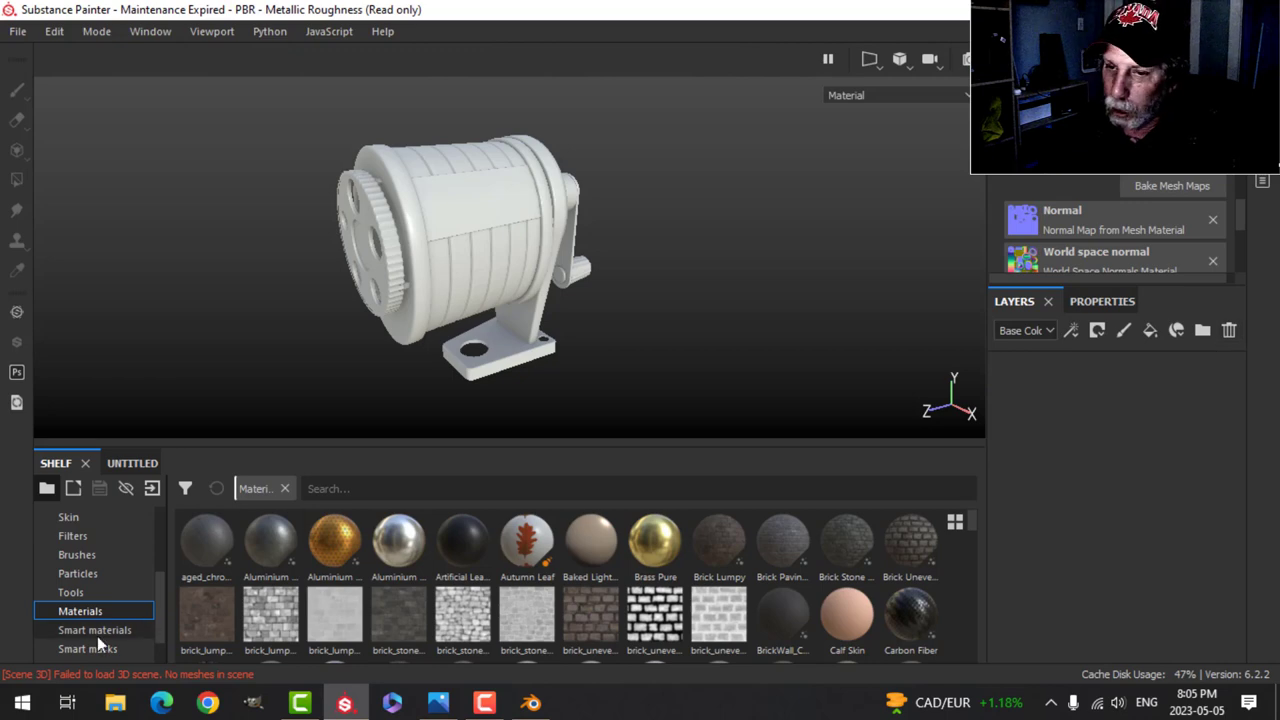
Step: Search the smart materials for "PL" and apply PlanIncubatorWhite to the whole sharpener as a new layer
{"action": "key", "text": "Down"}
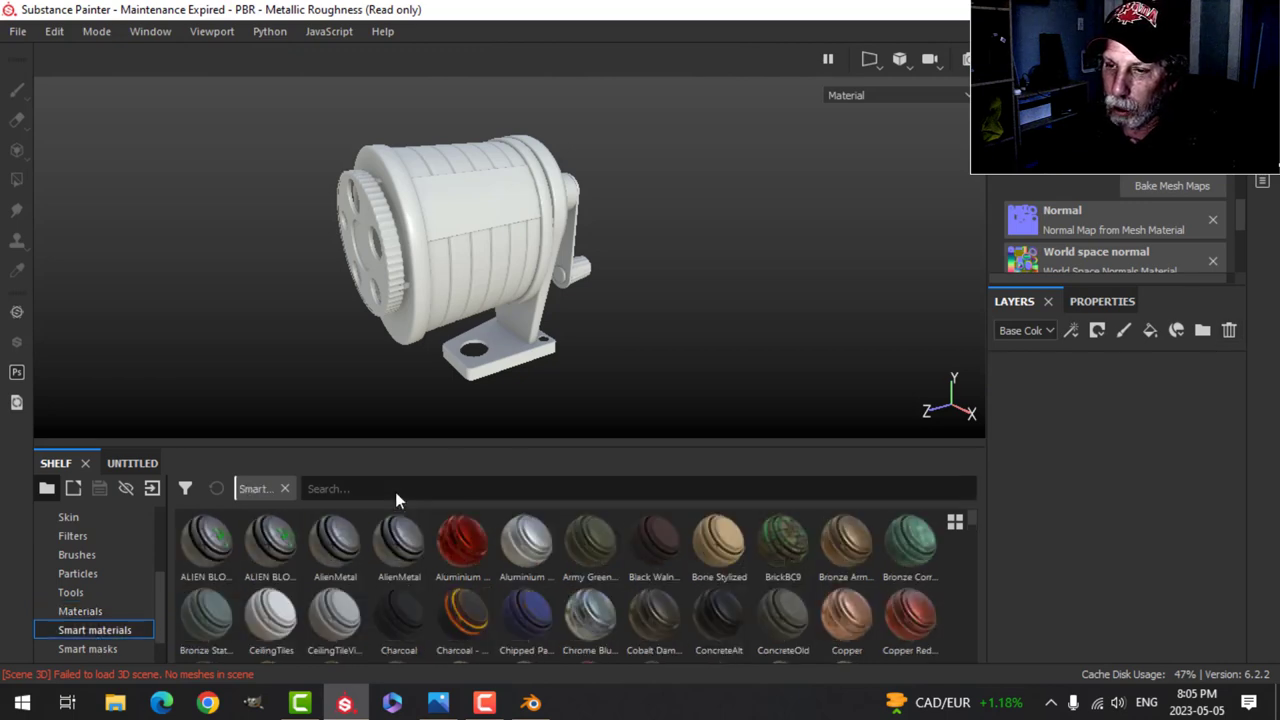
{"action": "left_click", "coordinate": [487, 486]}
{"action": "type", "text": "PL"}
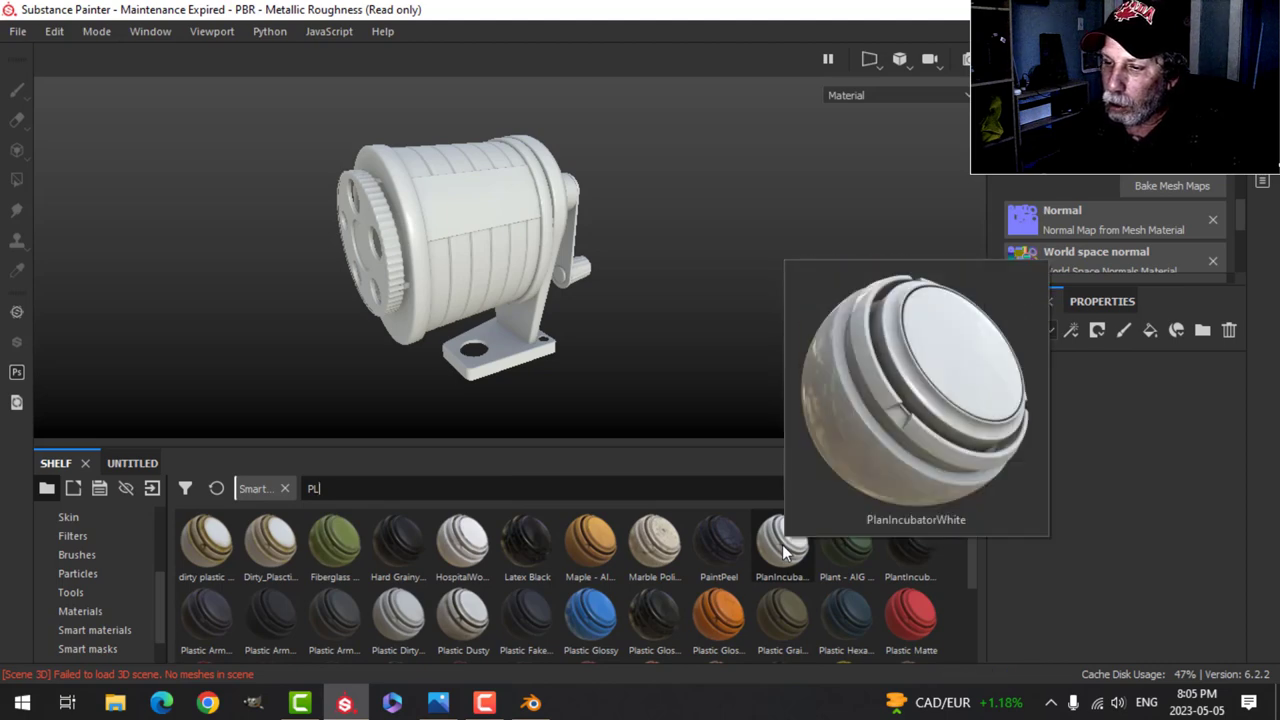
{"action": "left_click", "coordinate": [785, 552]}
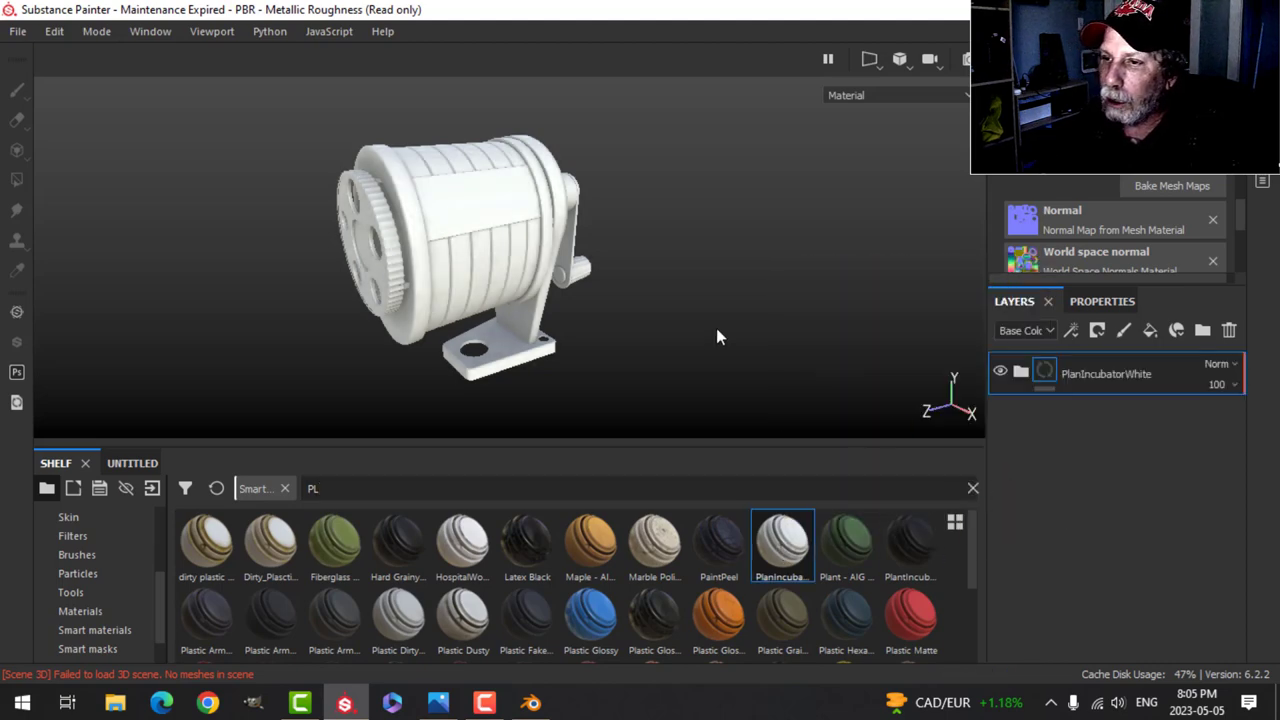
{"action": "left_click_drag", "start_coordinate": [697, 343], "coordinate": [371, 330], "text": "alt"}
{"action": "left_click_drag", "start_coordinate": [557, 343], "coordinate": [500, 293], "text": "alt"}
{"action": "scroll", "coordinate": [607, 342], "scroll_direction": "up", "scroll_amount": 3}
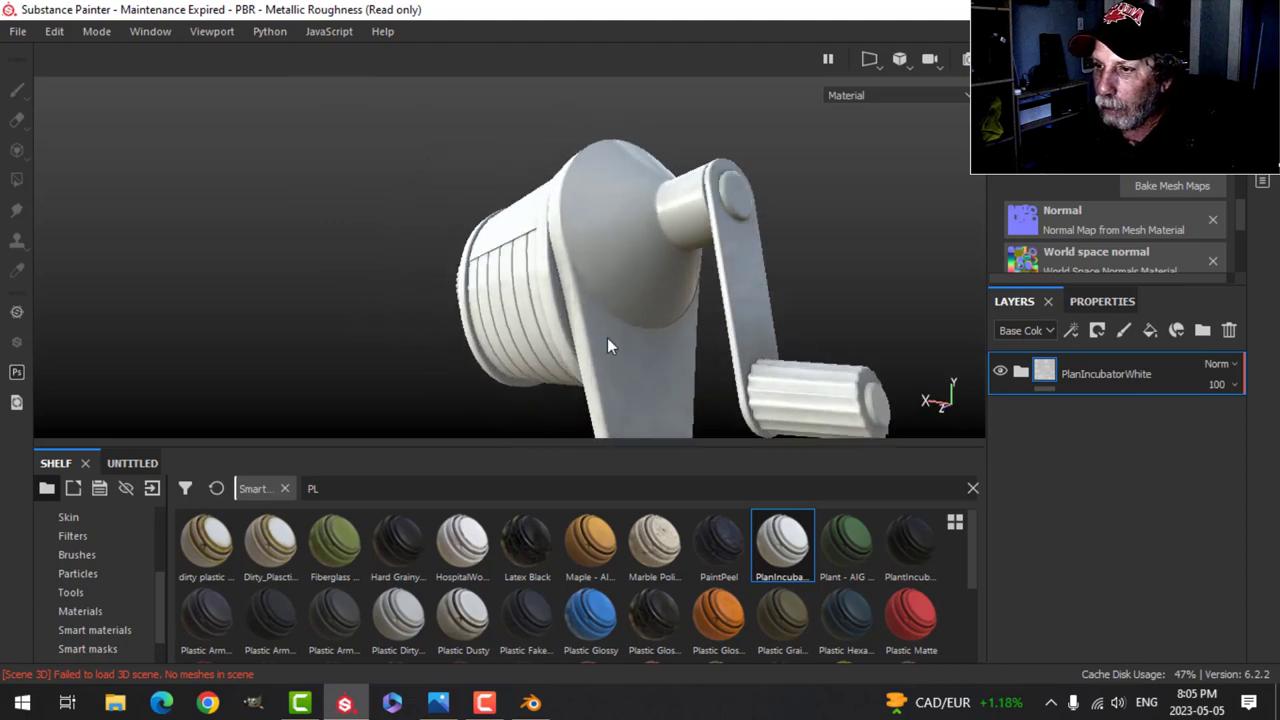
{"action": "scroll", "coordinate": [560, 356], "scroll_direction": "down", "scroll_amount": 7}
{"action": "mouse_move", "coordinate": [560, 356]}
{"action": "left_mouse_down", "text": "alt"}
{"action": "mouse_move", "coordinate": [501, 343]}
{"action": "mouse_move", "coordinate": [580, 338]}
{"action": "mouse_move", "coordinate": [478, 354]}
{"action": "mouse_move", "coordinate": [517, 366]}
{"action": "mouse_move", "coordinate": [429, 343]}
{"action": "mouse_move", "coordinate": [546, 343]}
{"action": "left_mouse_up", "text": "alt"}
Step: Search the standard materials for "METAL" and add Steel Rust and Wear as a layer above PlanIncubatorWhite
{"action": "left_click", "coordinate": [88, 610]}
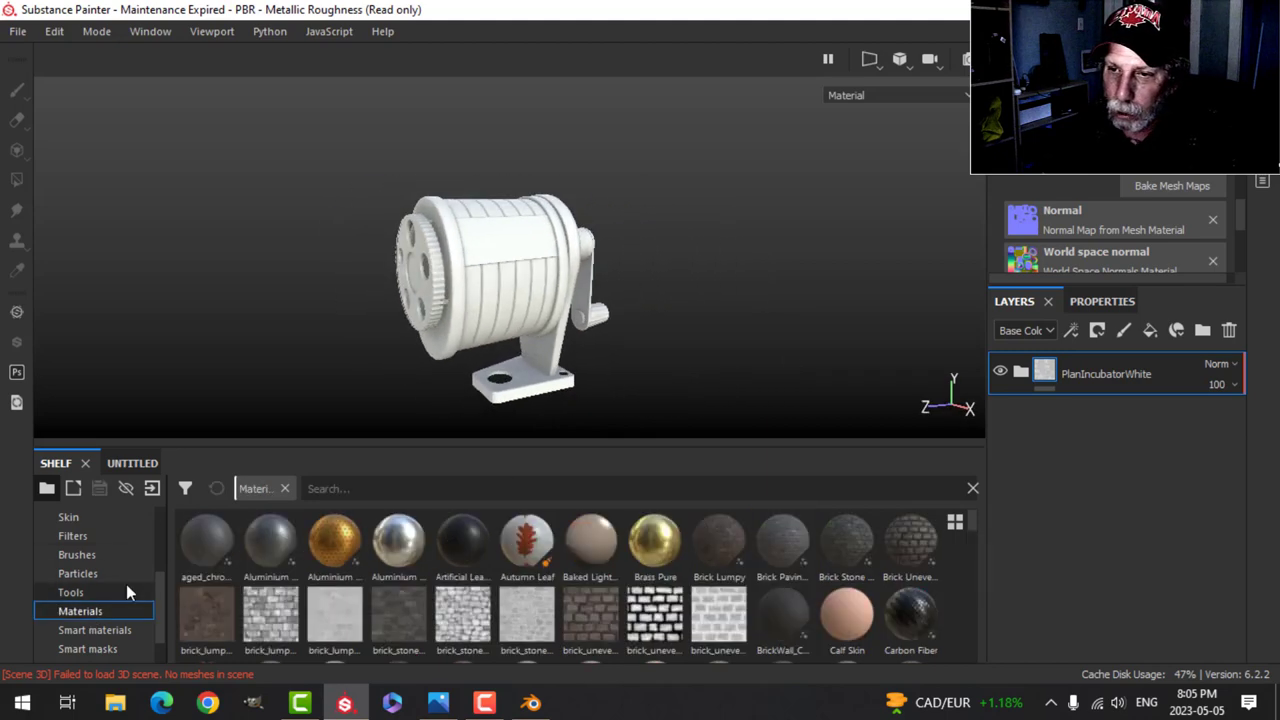
{"action": "left_click", "coordinate": [370, 482]}
{"action": "type", "text": "METAL"}
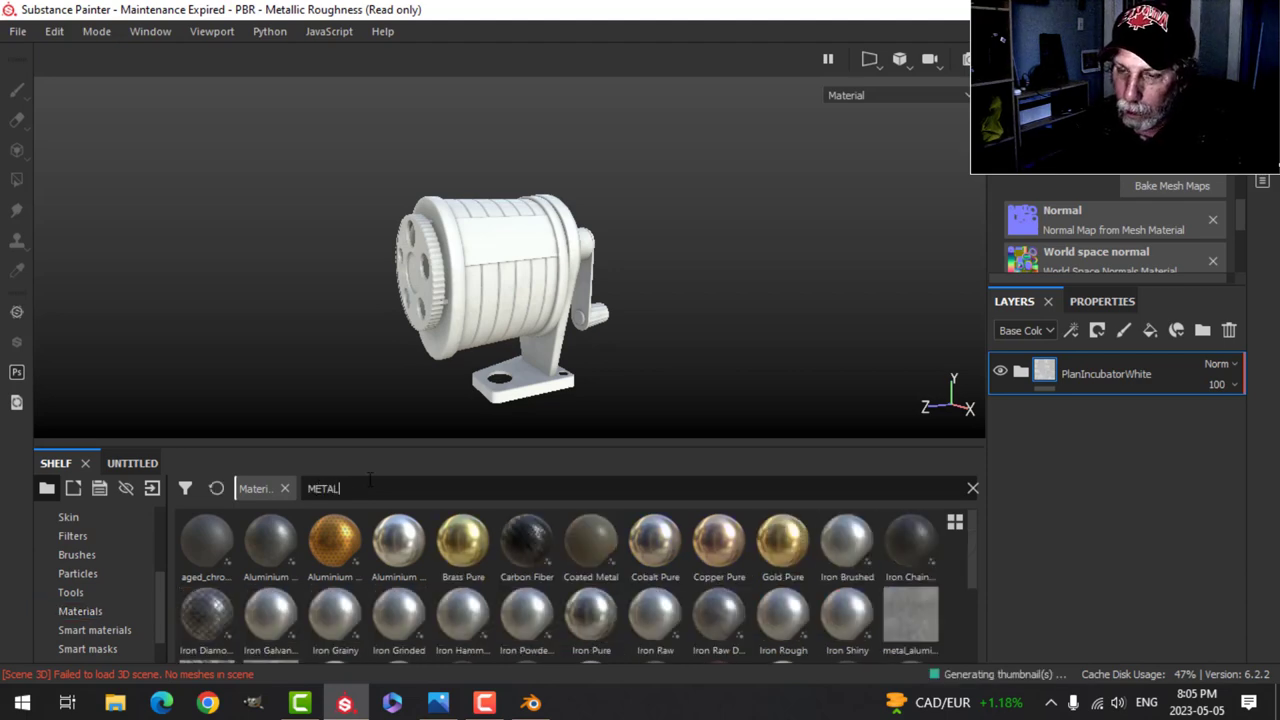
{"action": "scroll", "coordinate": [365, 520], "scroll_direction": "down", "scroll_amount": 3}
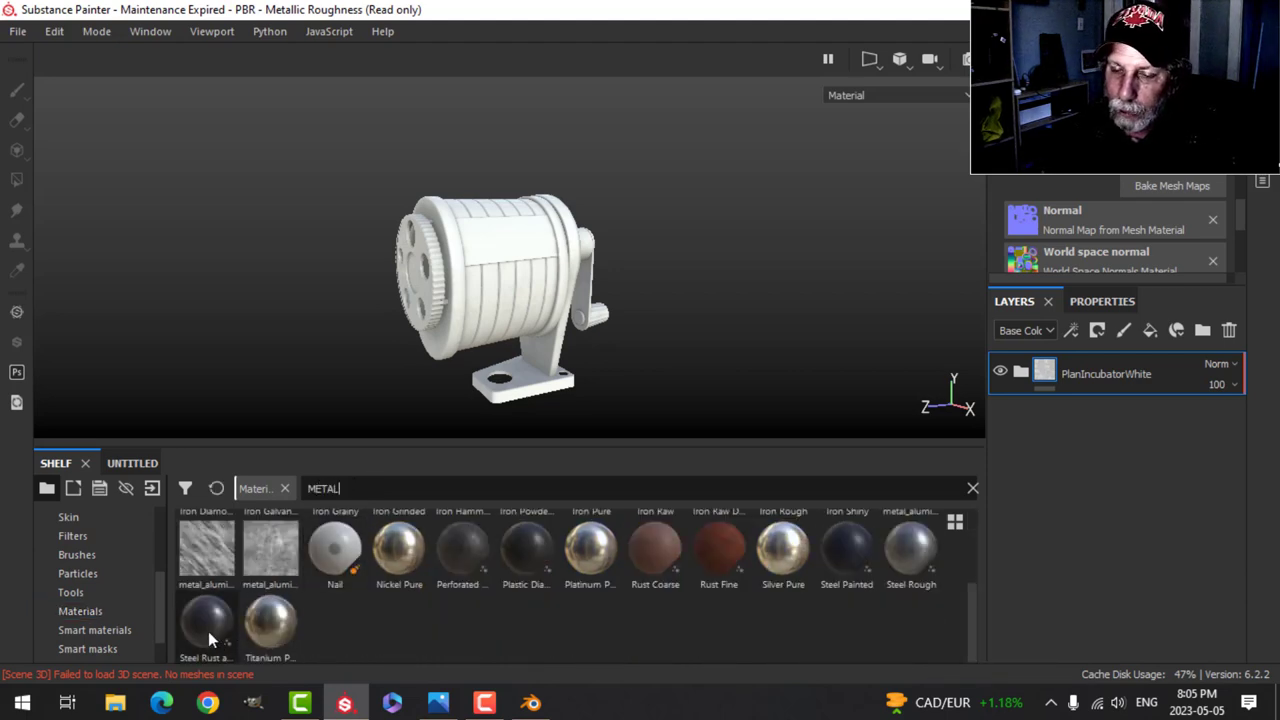
{"action": "left_click_drag", "start_coordinate": [208, 631], "coordinate": [1045, 362]}
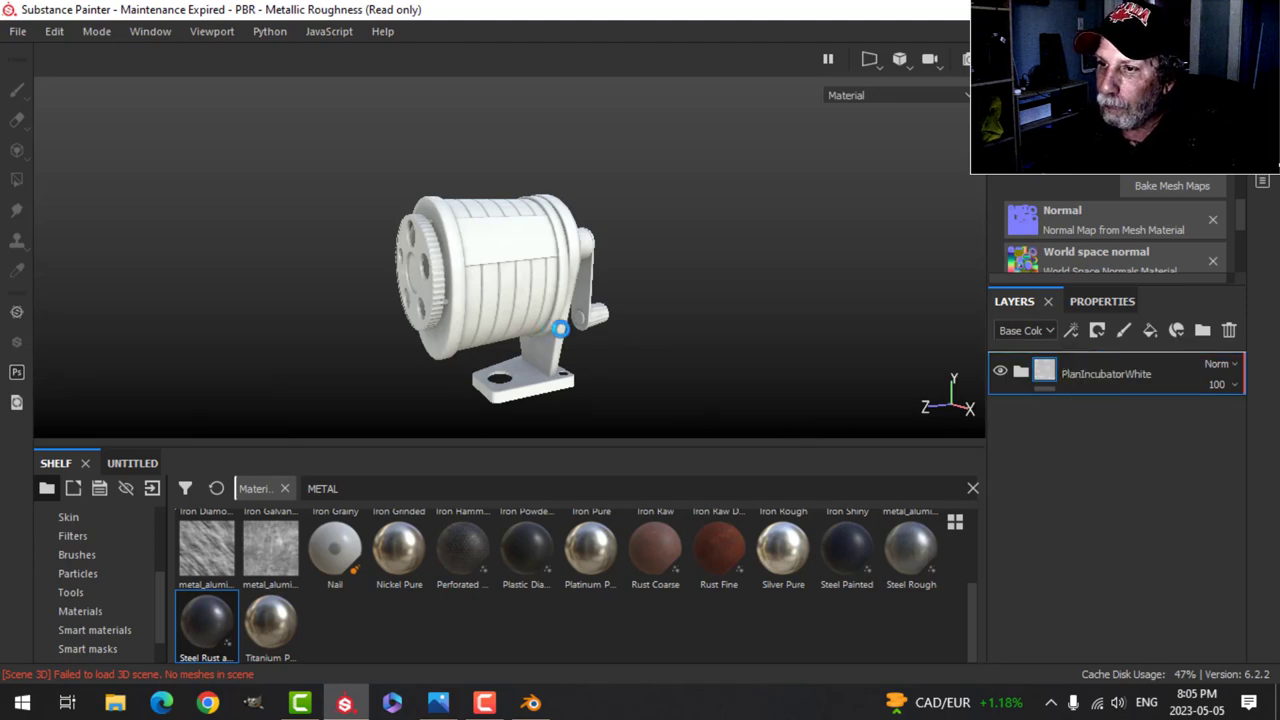
Step: Add a black mask to the Steel Rust and Wear layer and set Polygon Fill to fill whole meshes
{"action": "scroll", "coordinate": [658, 323], "scroll_direction": "up", "scroll_amount": 4}
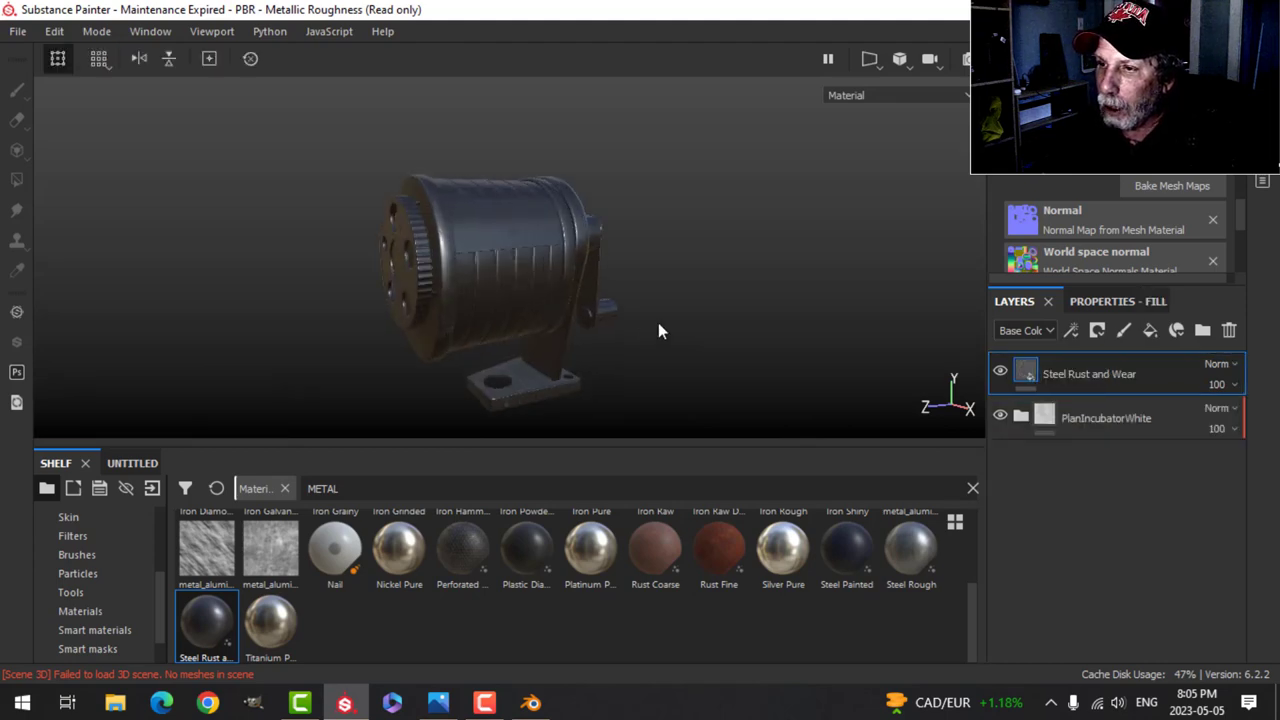
{"action": "left_click", "coordinate": [1097, 330]}
{"action": "left_click", "coordinate": [1100, 370]}
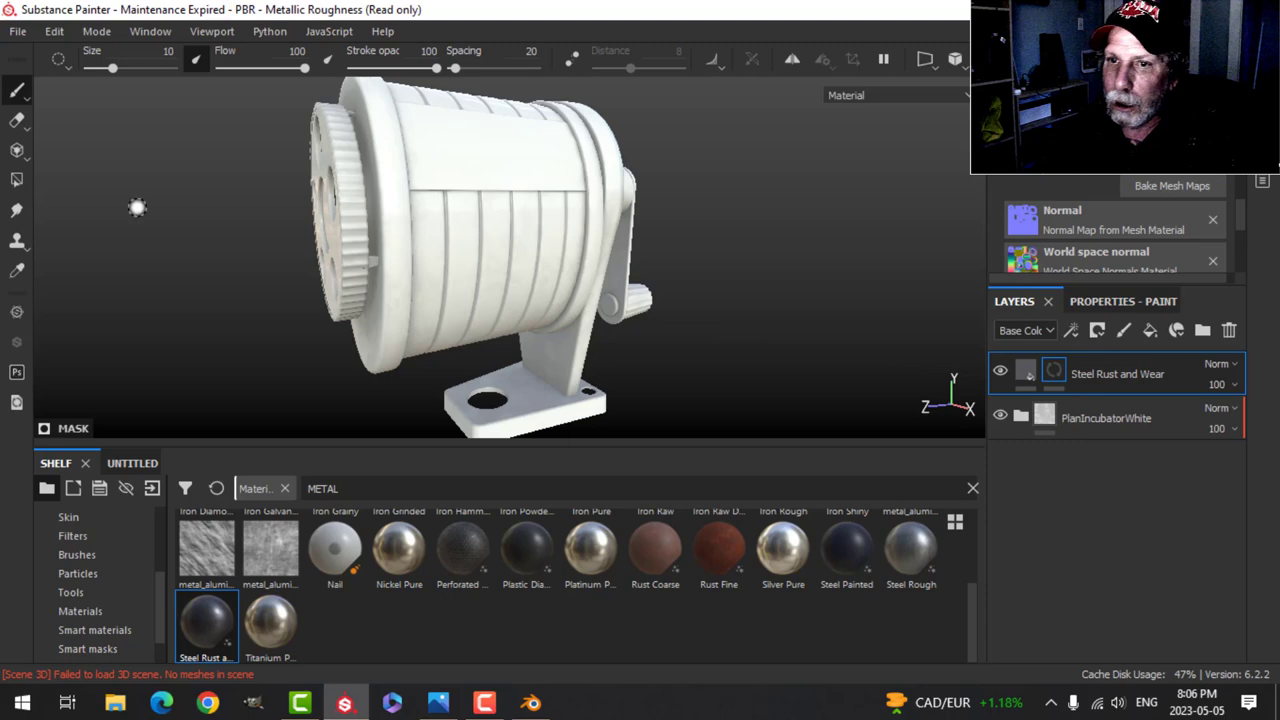
{"action": "left_click", "coordinate": [17, 180]}
{"action": "left_click", "coordinate": [1107, 300]}
{"action": "left_click", "coordinate": [1117, 332]}
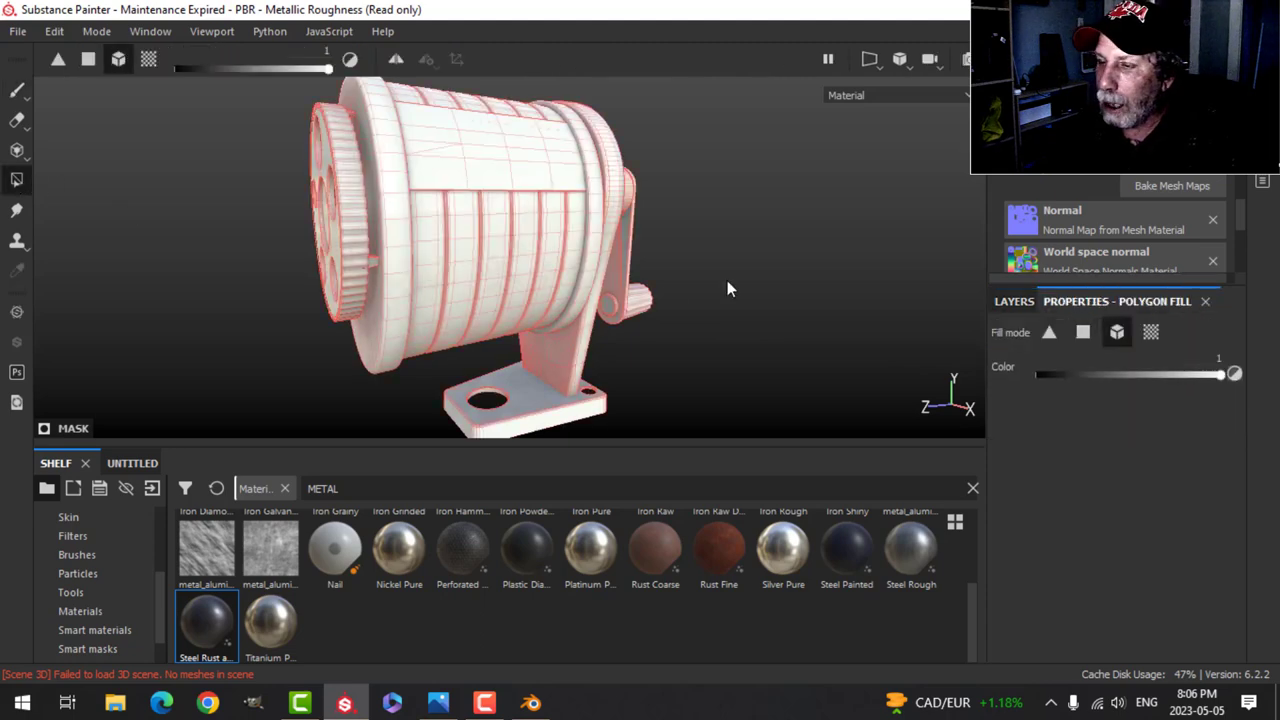
Step: Fill the mask over the conical rear housing with its stand, the crank arm and the base plate
{"action": "left_click_drag", "start_coordinate": [691, 289], "coordinate": [486, 194], "text": "alt"}
{"action": "left_click", "coordinate": [550, 286]}
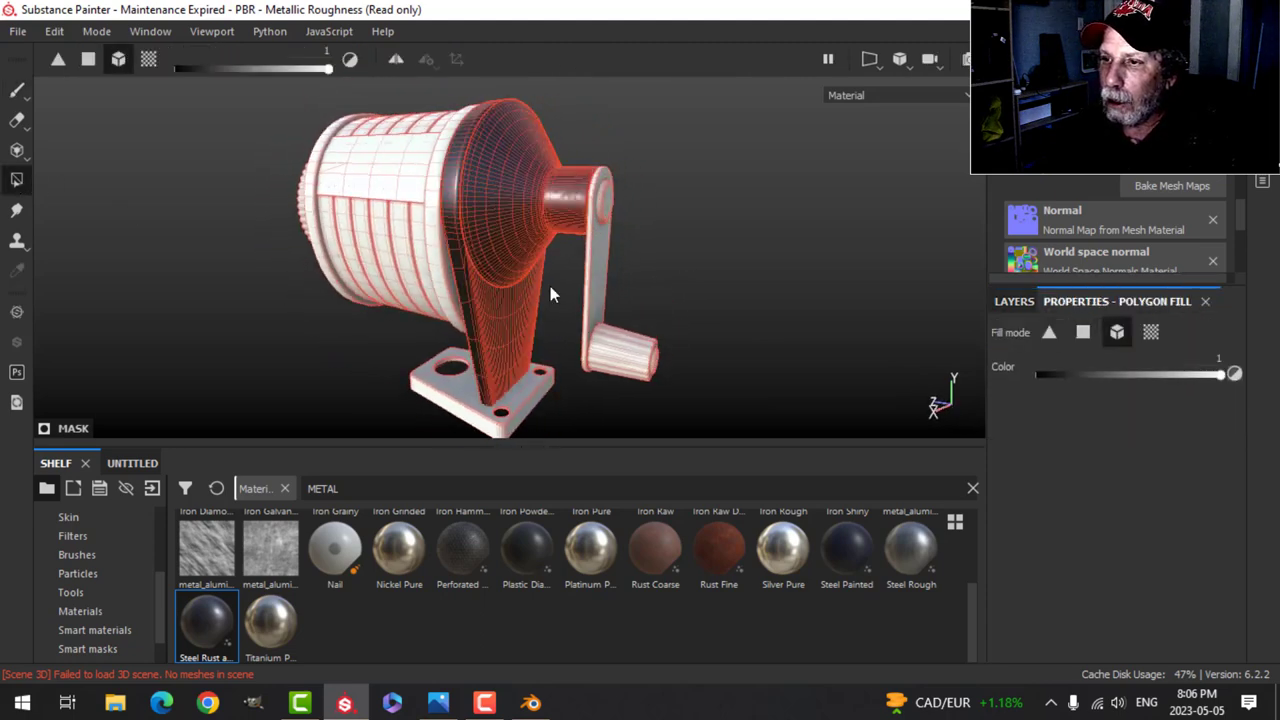
{"action": "left_click", "coordinate": [610, 252]}
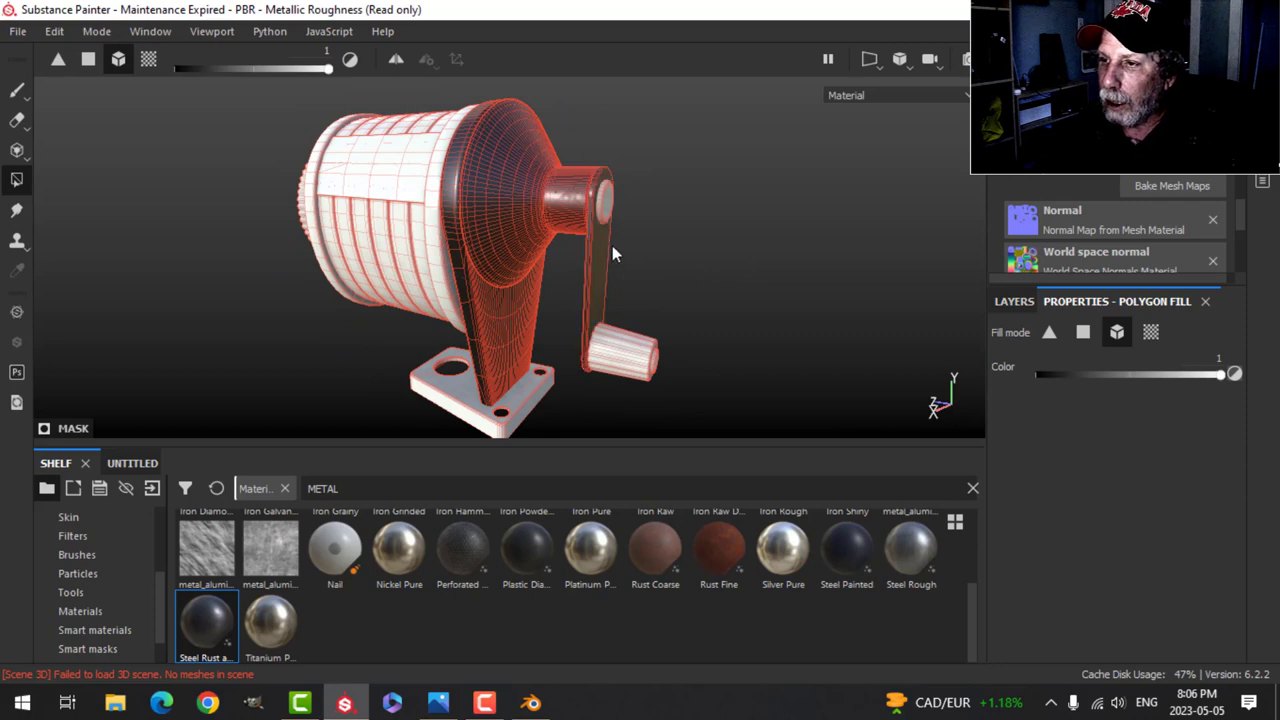
{"action": "mouse_move", "coordinate": [612, 245]}
{"action": "left_mouse_down", "text": "alt"}
{"action": "mouse_move", "coordinate": [689, 283]}
{"action": "mouse_move", "coordinate": [533, 265]}
{"action": "mouse_move", "coordinate": [626, 243]}
{"action": "mouse_move", "coordinate": [578, 295]}
{"action": "mouse_move", "coordinate": [480, 306]}
{"action": "mouse_move", "coordinate": [623, 306]}
{"action": "mouse_move", "coordinate": [610, 252]}
{"action": "left_mouse_up", "text": "alt"}
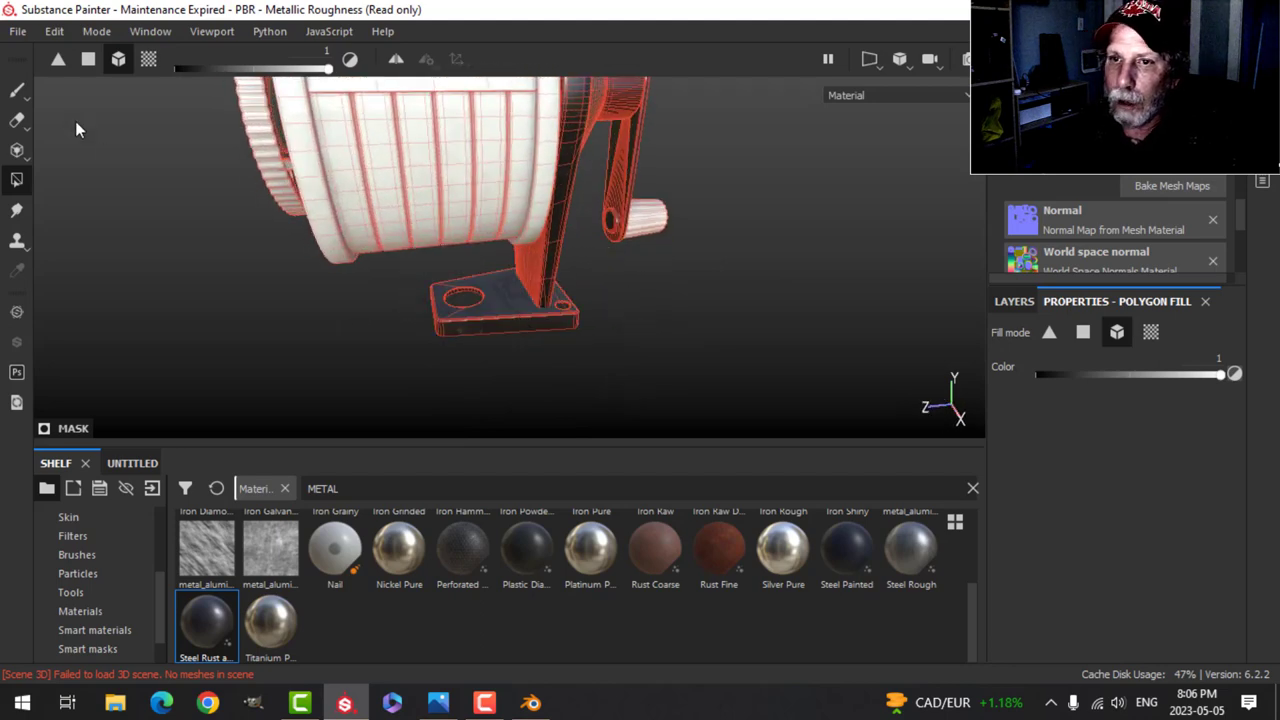
Step: Switch back to the Paint tool and examine the dark steel on the housing, crank and base from several angles
{"action": "left_click", "coordinate": [14, 92]}
{"action": "scroll", "coordinate": [566, 302], "scroll_direction": "down", "scroll_amount": 3}
{"action": "middle_click_drag", "start_coordinate": [586, 289], "coordinate": [557, 300], "text": "alt"}
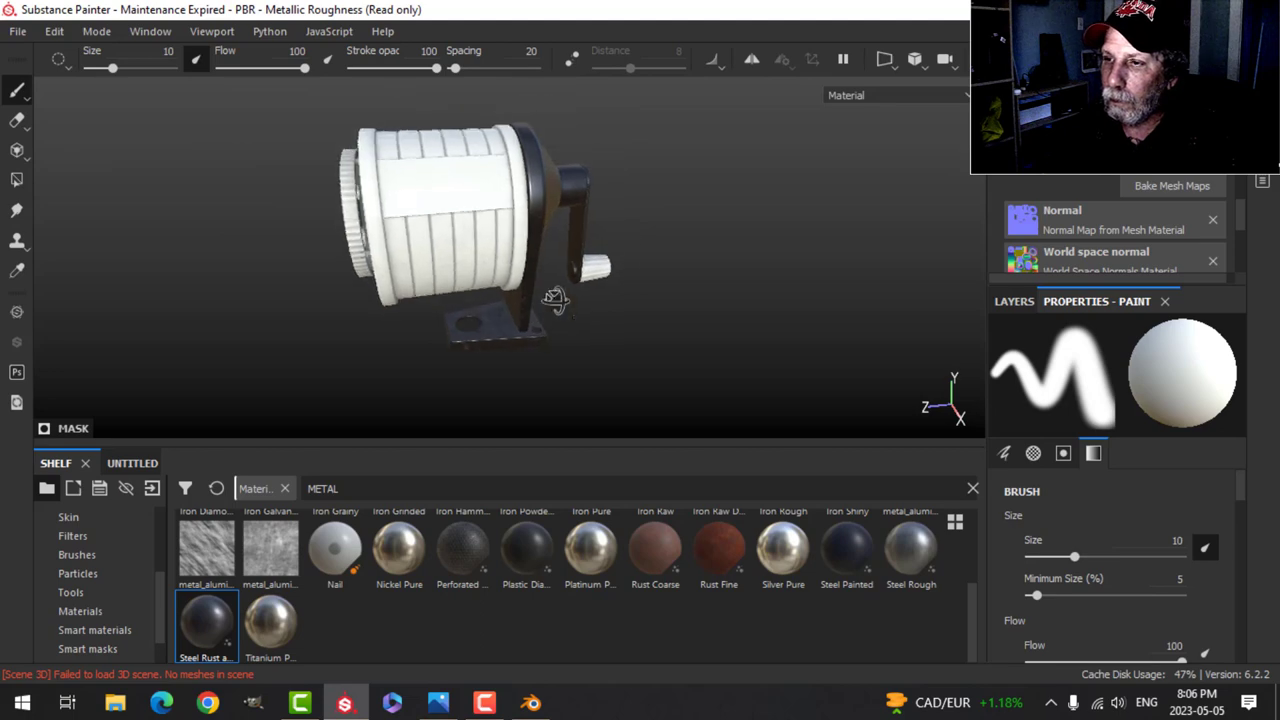
{"action": "mouse_move", "coordinate": [557, 300]}
{"action": "left_mouse_down", "text": "alt"}
{"action": "mouse_move", "coordinate": [437, 281]}
{"action": "mouse_move", "coordinate": [571, 271]}
{"action": "mouse_move", "coordinate": [534, 320]}
{"action": "mouse_move", "coordinate": [745, 304]}
{"action": "mouse_move", "coordinate": [749, 331]}
{"action": "mouse_move", "coordinate": [611, 277]}
{"action": "left_mouse_up", "text": "alt"}
{"action": "scroll", "coordinate": [571, 271], "scroll_direction": "up", "scroll_amount": 4}
{"action": "scroll", "coordinate": [590, 290], "scroll_direction": "down", "scroll_amount": 3}
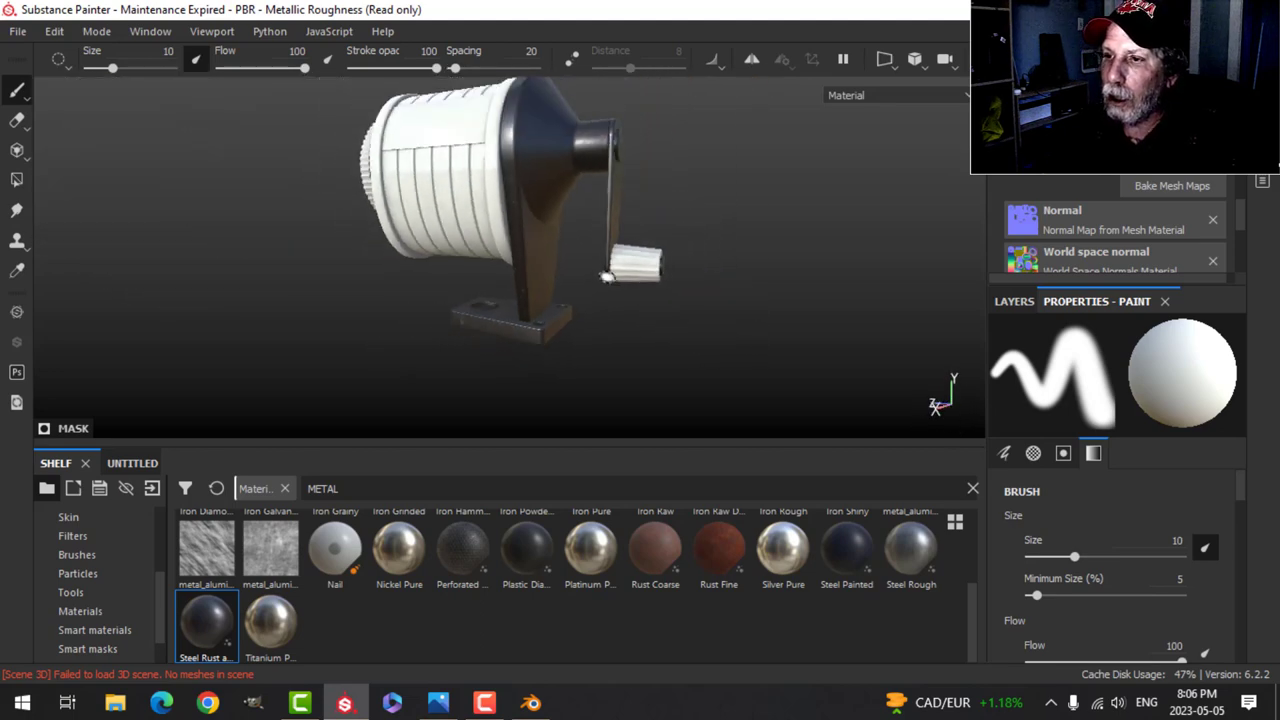
{"action": "middle_click_drag", "start_coordinate": [590, 275], "coordinate": [548, 258], "text": "alt"}
{"action": "left_click_drag", "start_coordinate": [548, 258], "coordinate": [628, 268], "text": "alt"}
{"action": "middle_click_drag", "start_coordinate": [526, 277], "coordinate": [597, 286], "text": "alt"}
{"action": "left_click_drag", "start_coordinate": [597, 286], "coordinate": [651, 291], "text": "alt"}
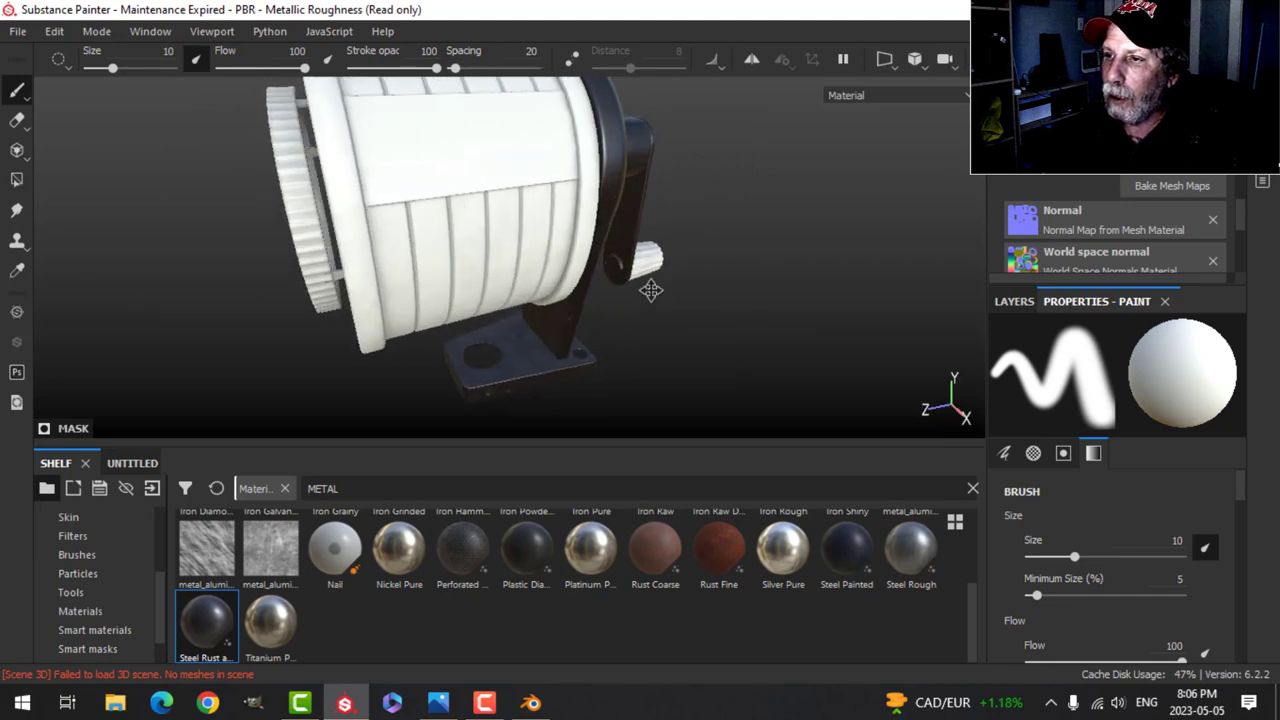
{"action": "middle_click_drag", "start_coordinate": [651, 291], "coordinate": [611, 295], "text": "alt"}
{"action": "scroll", "coordinate": [608, 309], "scroll_direction": "down", "scroll_amount": 4}
{"action": "left_click_drag", "start_coordinate": [619, 351], "coordinate": [623, 334], "text": "alt"}
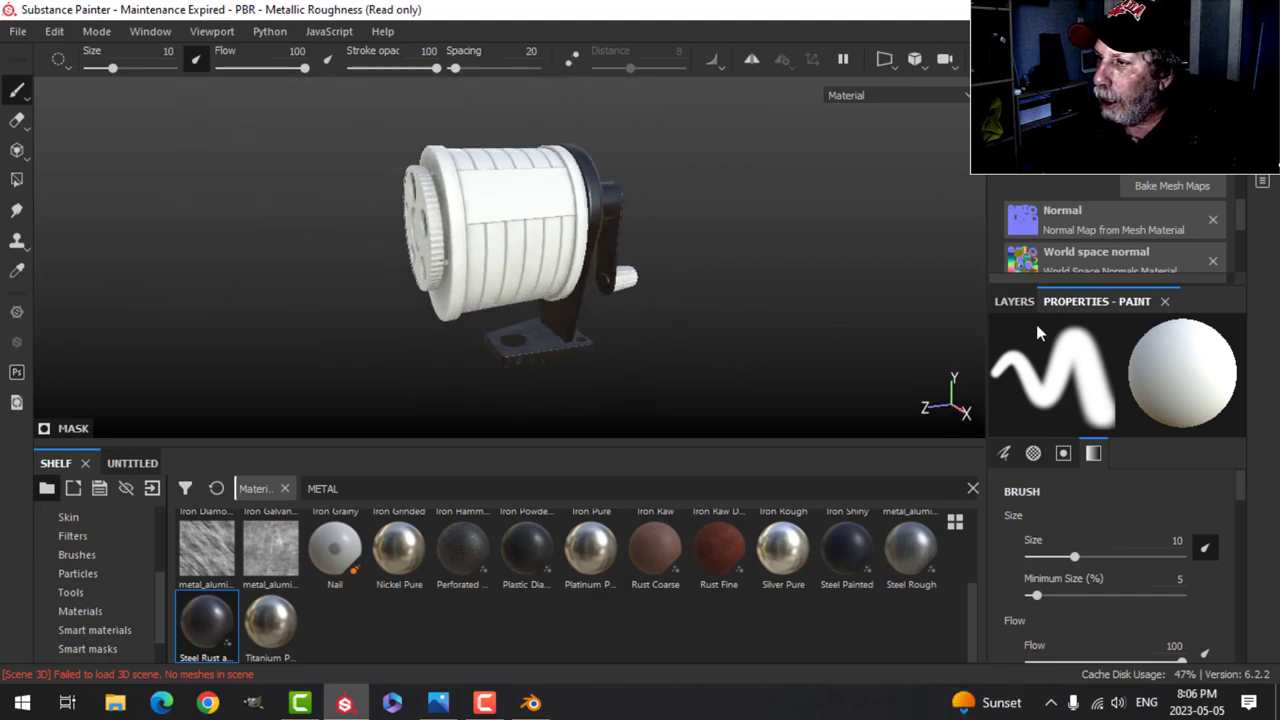
Step: Add Steel Rough as the uppermost layer and give it a black mask
{"action": "left_click", "coordinate": [1014, 302]}
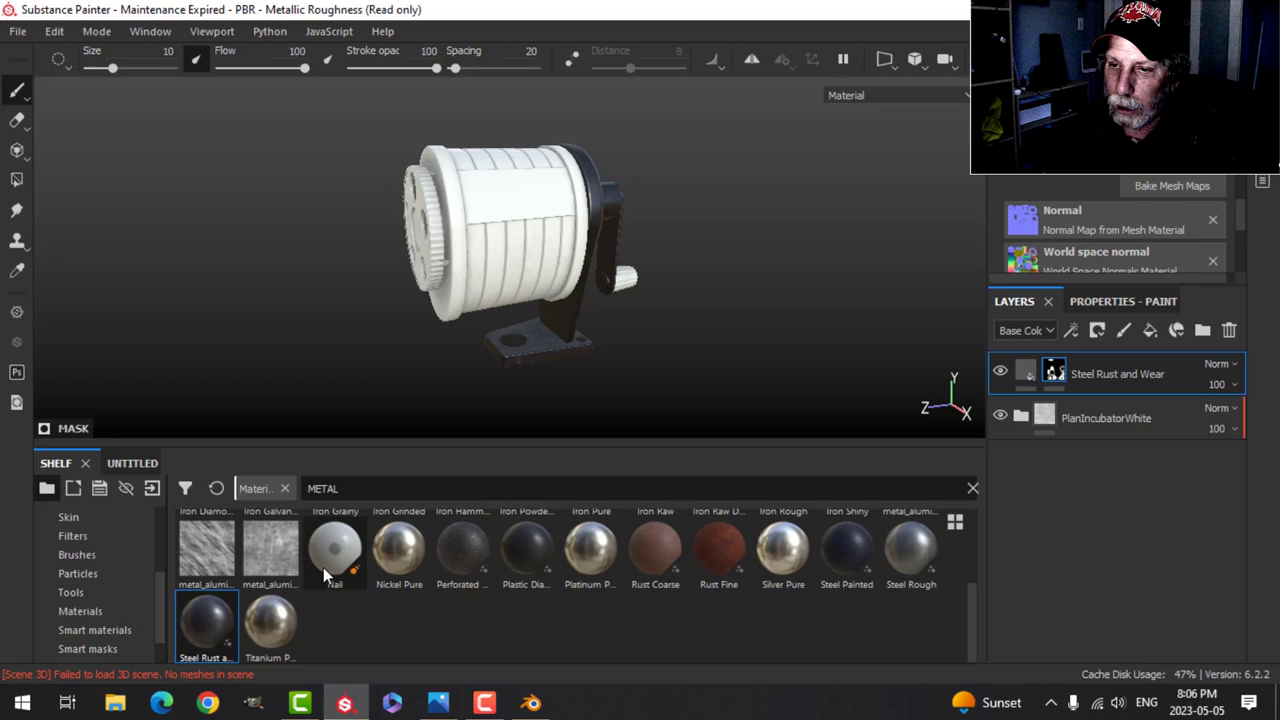
{"action": "left_click_drag", "start_coordinate": [916, 561], "coordinate": [1073, 353]}
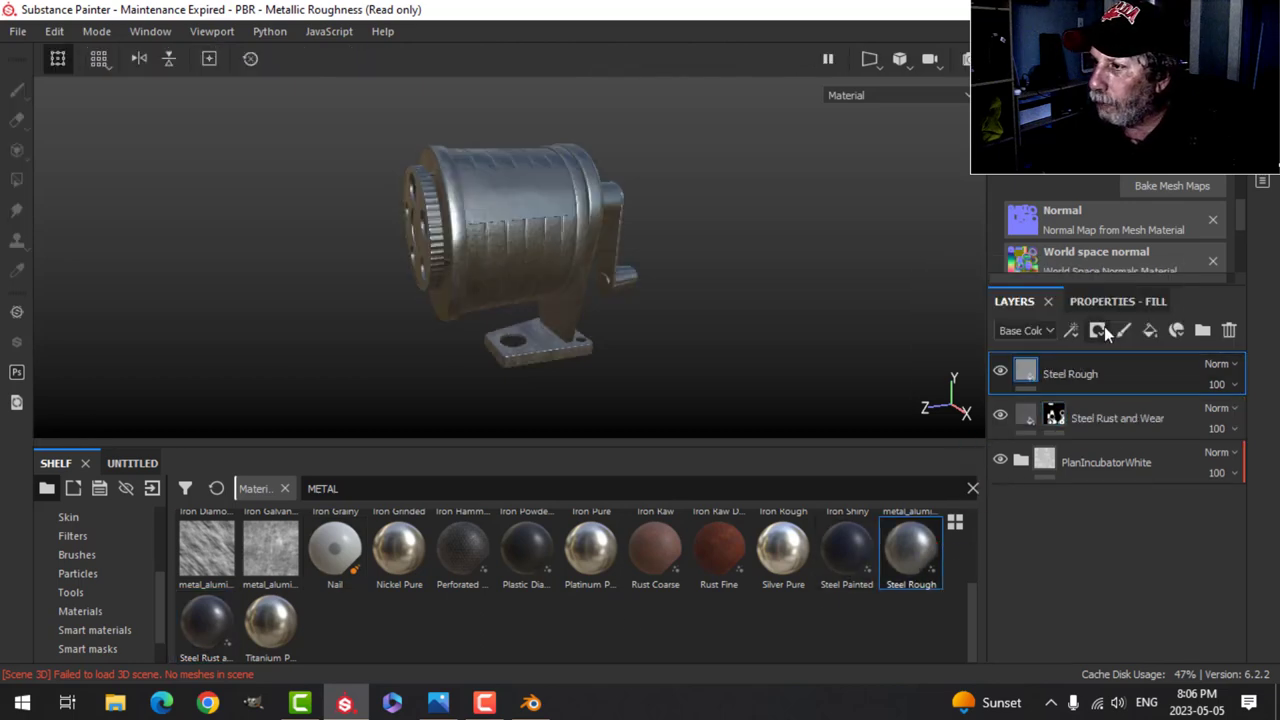
{"action": "left_click", "coordinate": [1102, 330]}
{"action": "left_click", "coordinate": [1130, 374]}
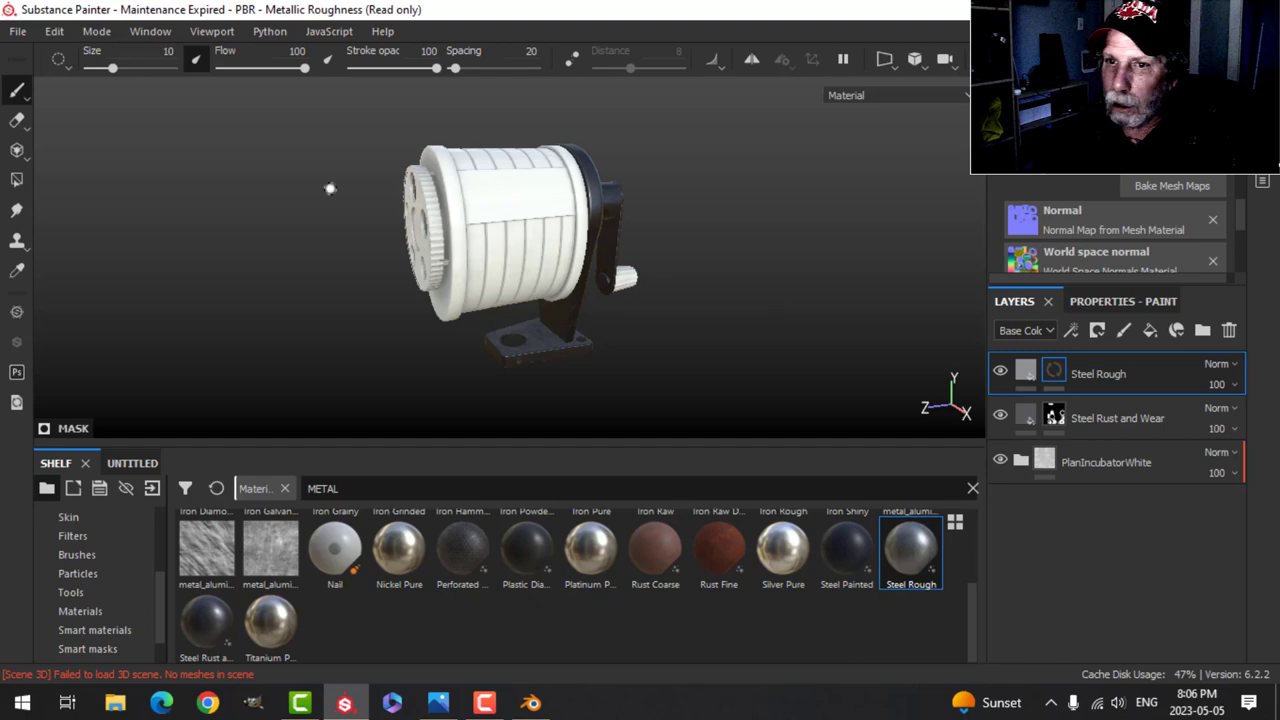
Step: Fill the Steel Rough mask over the barrel's two end rings and its label plate with Polygon Fill
{"action": "left_click", "coordinate": [17, 180]}
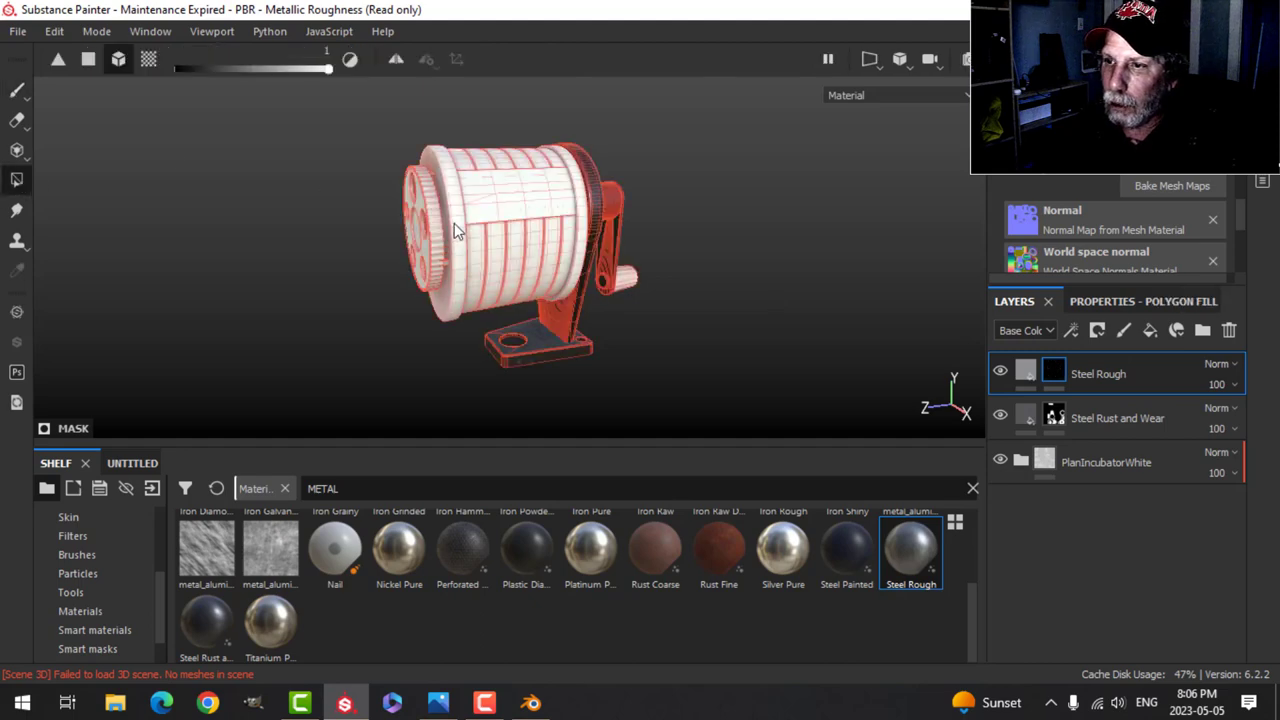
{"action": "scroll", "coordinate": [637, 235], "scroll_direction": "up", "scroll_amount": 3}
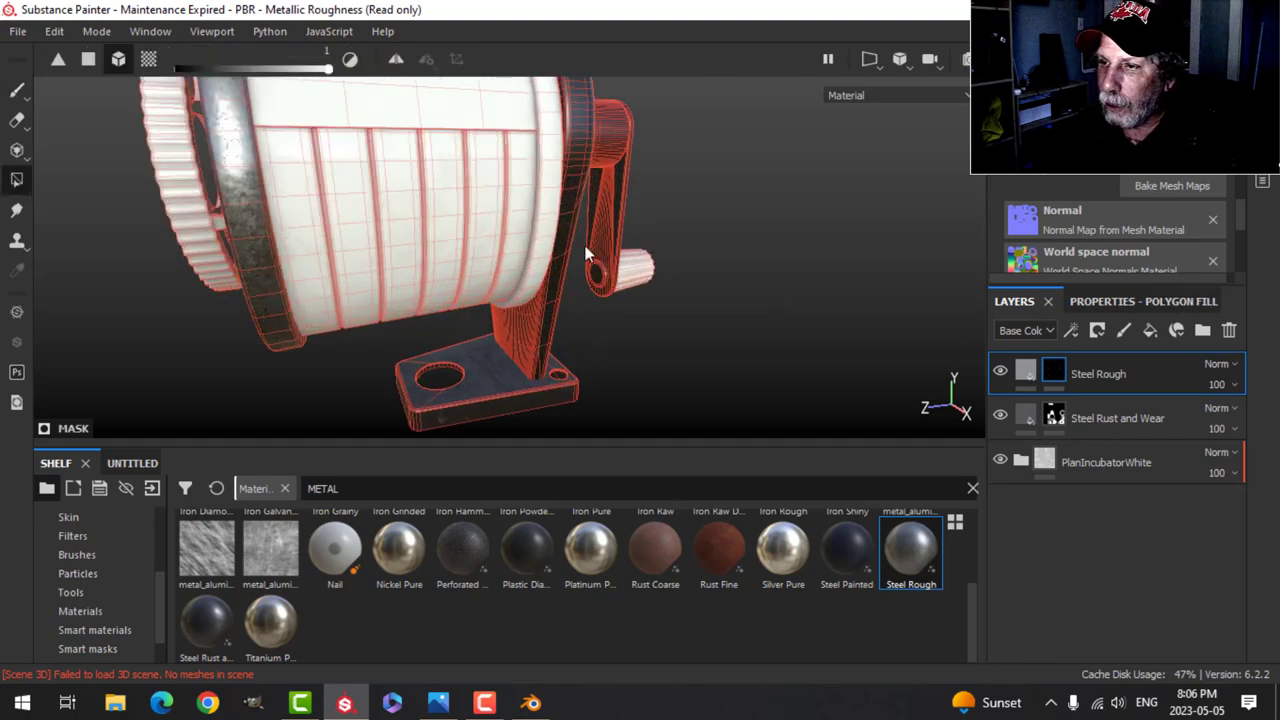
{"action": "left_click", "coordinate": [546, 209]}
{"action": "left_click", "coordinate": [466, 106]}
{"action": "scroll", "coordinate": [352, 262], "scroll_direction": "down", "scroll_amount": 3}
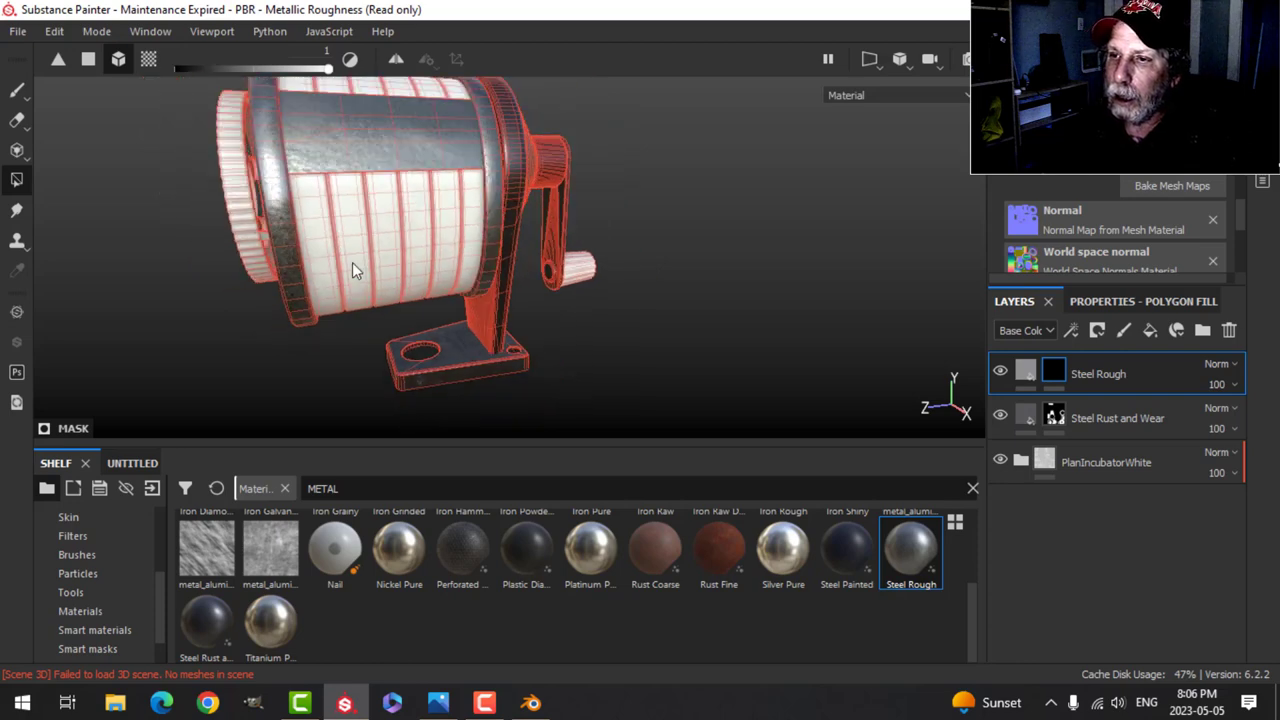
{"action": "left_click_drag", "start_coordinate": [249, 220], "coordinate": [279, 232], "text": "alt"}
{"action": "left_click_drag", "start_coordinate": [439, 243], "coordinate": [322, 243], "text": "alt"}
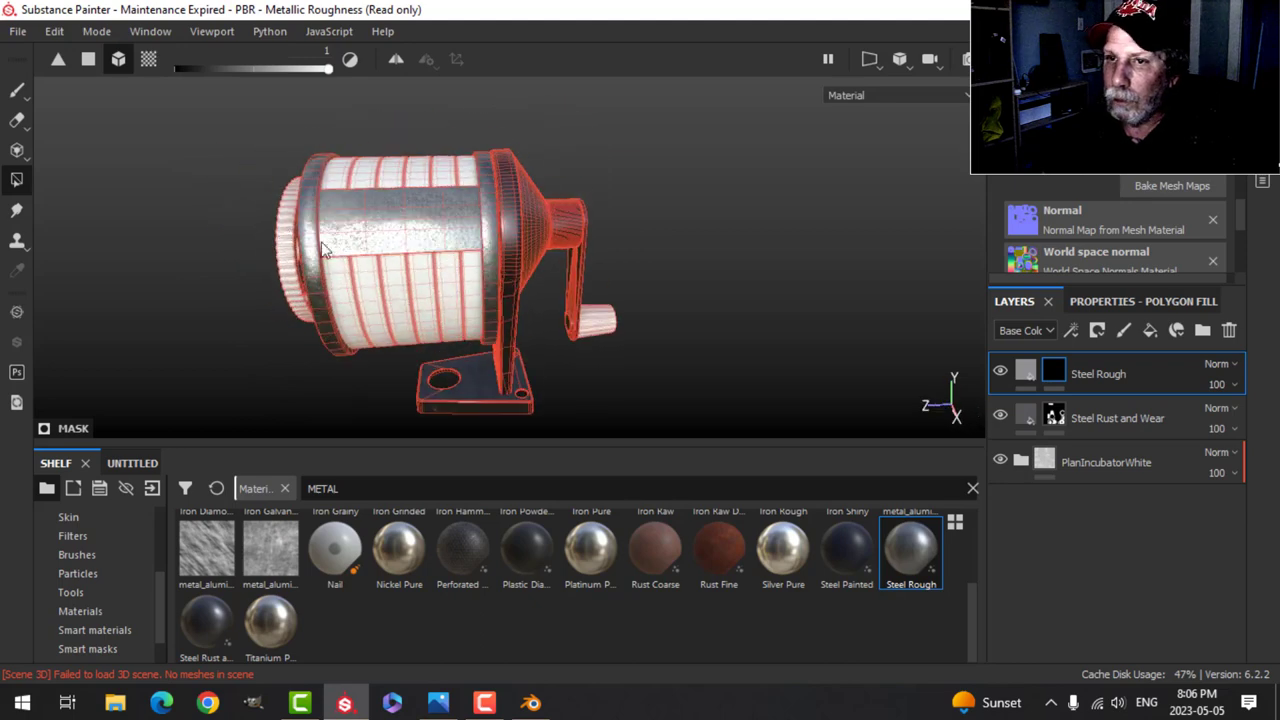
Step: Return to the Paint tool and examine the rough steel rings and label plate from several angles
{"action": "left_click", "coordinate": [19, 95]}
{"action": "right_click_drag", "start_coordinate": [497, 268], "coordinate": [488, 322], "text": "alt"}
{"action": "mouse_move", "coordinate": [510, 330]}
{"action": "left_mouse_down", "text": "alt"}
{"action": "mouse_move", "coordinate": [486, 334]}
{"action": "mouse_move", "coordinate": [497, 289]}
{"action": "left_mouse_up", "text": "alt"}
{"action": "right_click_drag", "start_coordinate": [468, 355], "coordinate": [473, 293], "text": "alt"}
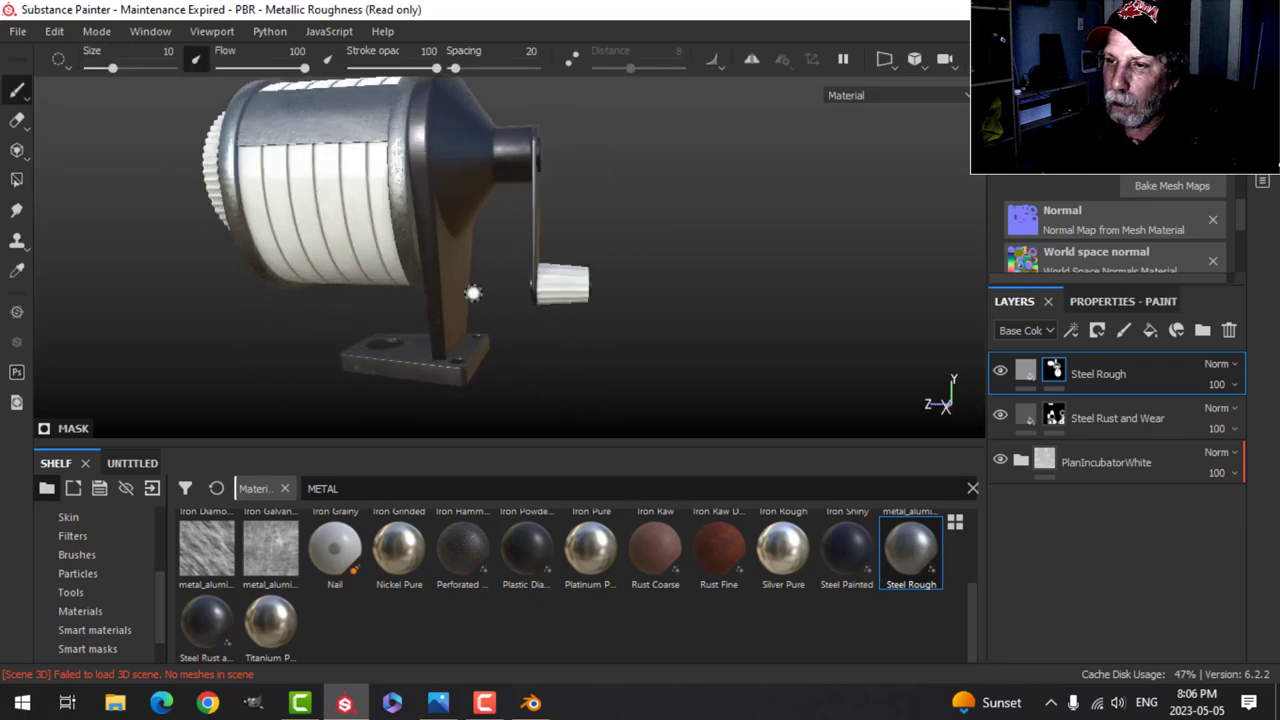
{"action": "left_click_drag", "start_coordinate": [473, 292], "coordinate": [536, 231], "text": "alt"}
{"action": "right_click_drag", "start_coordinate": [522, 362], "coordinate": [505, 394], "text": "alt"}
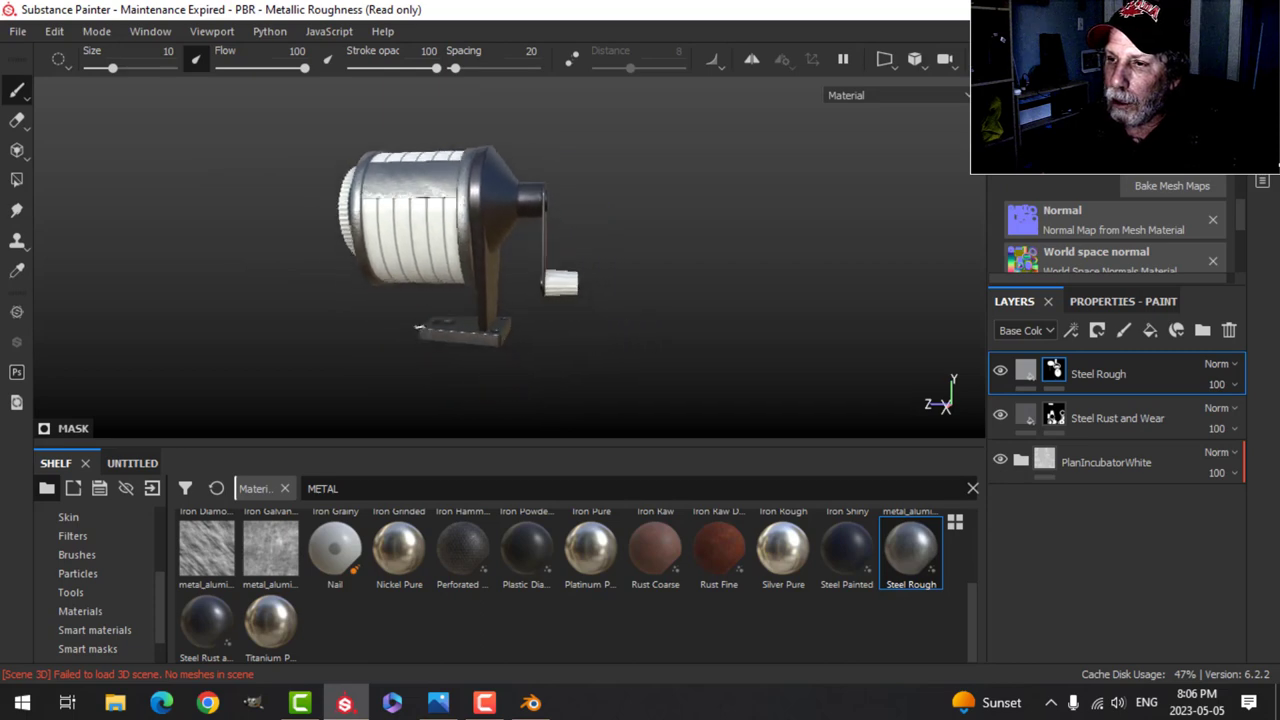
{"action": "left_click_drag", "start_coordinate": [510, 305], "coordinate": [537, 343], "text": "alt"}
{"action": "middle_click_drag", "start_coordinate": [494, 300], "coordinate": [525, 337], "text": "alt"}
{"action": "scroll", "coordinate": [494, 346], "scroll_direction": "up", "scroll_amount": 1}
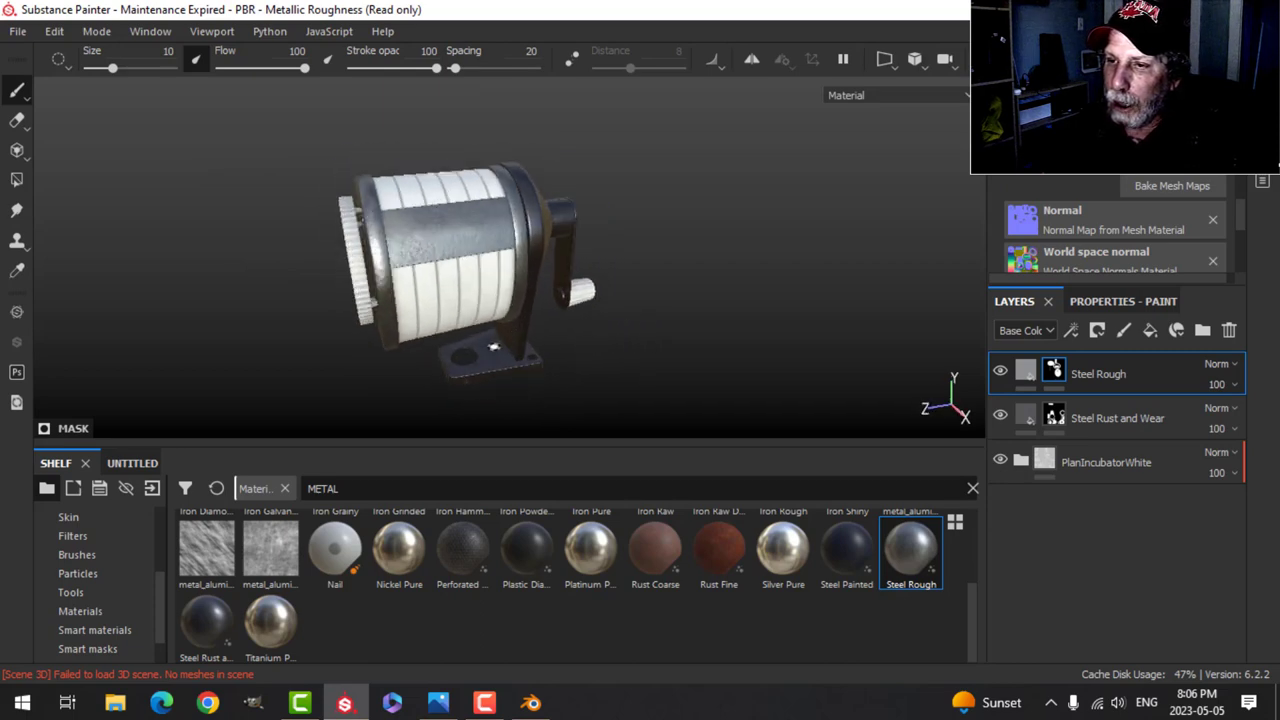
{"action": "left_click_drag", "start_coordinate": [494, 346], "coordinate": [491, 362], "text": "alt"}
{"action": "scroll", "coordinate": [511, 355], "scroll_direction": "up", "scroll_amount": 1}
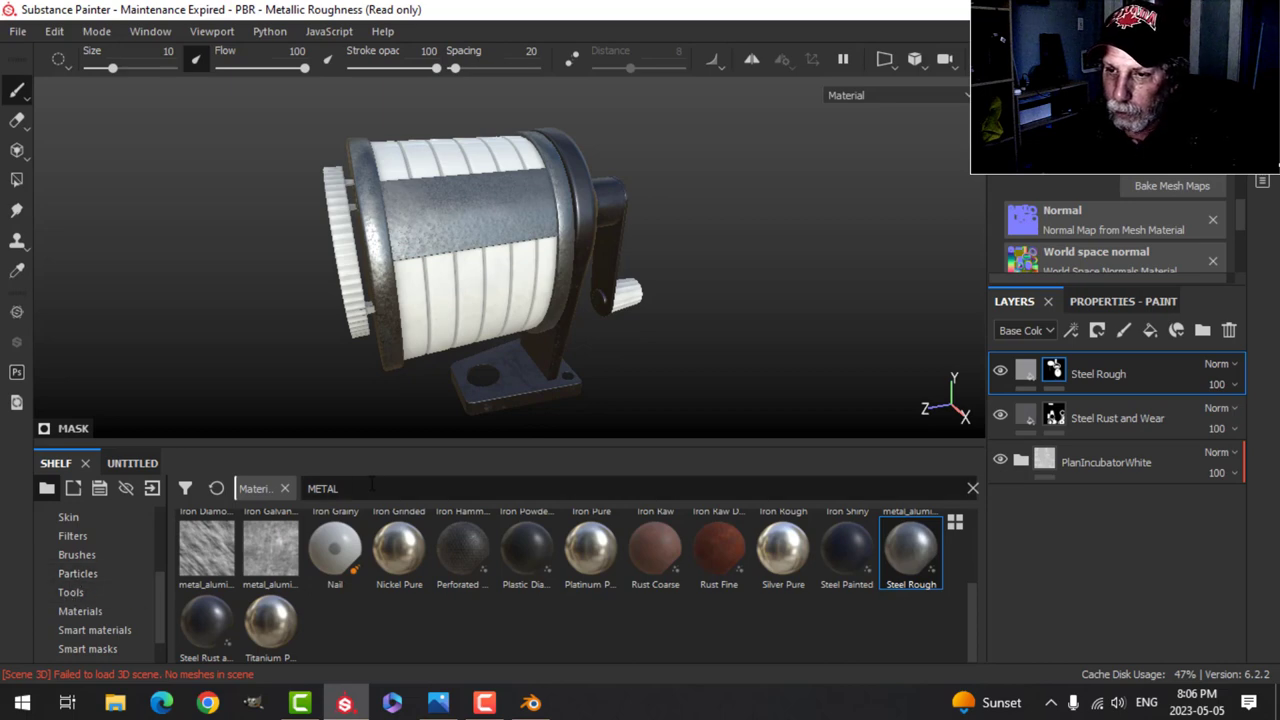
Step: Search the materials for "PL" and add Plastic Matte as a layer above Steel Rough
{"action": "key", "text": "ctrl+a"}
{"action": "type", "text": "PL"}
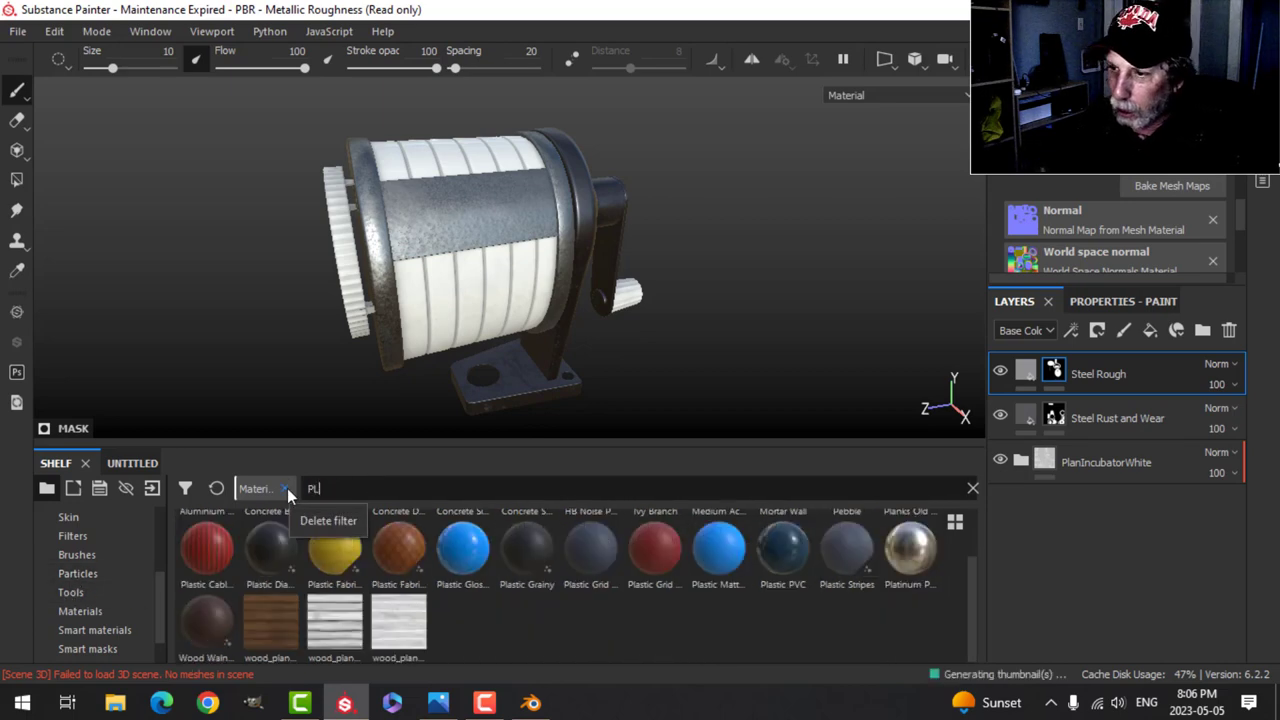
{"action": "left_click_drag", "start_coordinate": [727, 563], "coordinate": [1060, 360]}
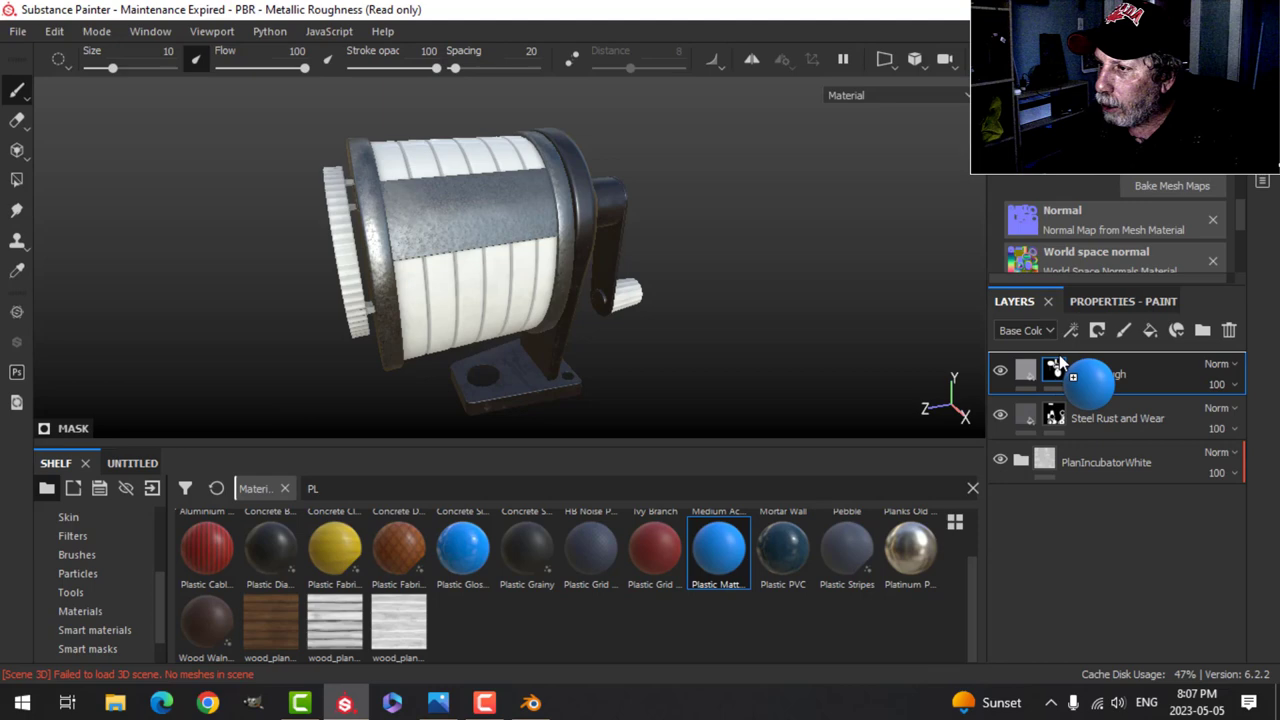
{"action": "left_click_drag", "start_coordinate": [1150, 335], "coordinate": [1120, 360]}
Step: Lower the Plastic Matte layer's roughness to about 0.28
{"action": "left_click", "coordinate": [1123, 301]}
{"action": "scroll", "coordinate": [1057, 624], "scroll_direction": "down", "scroll_amount": 6}
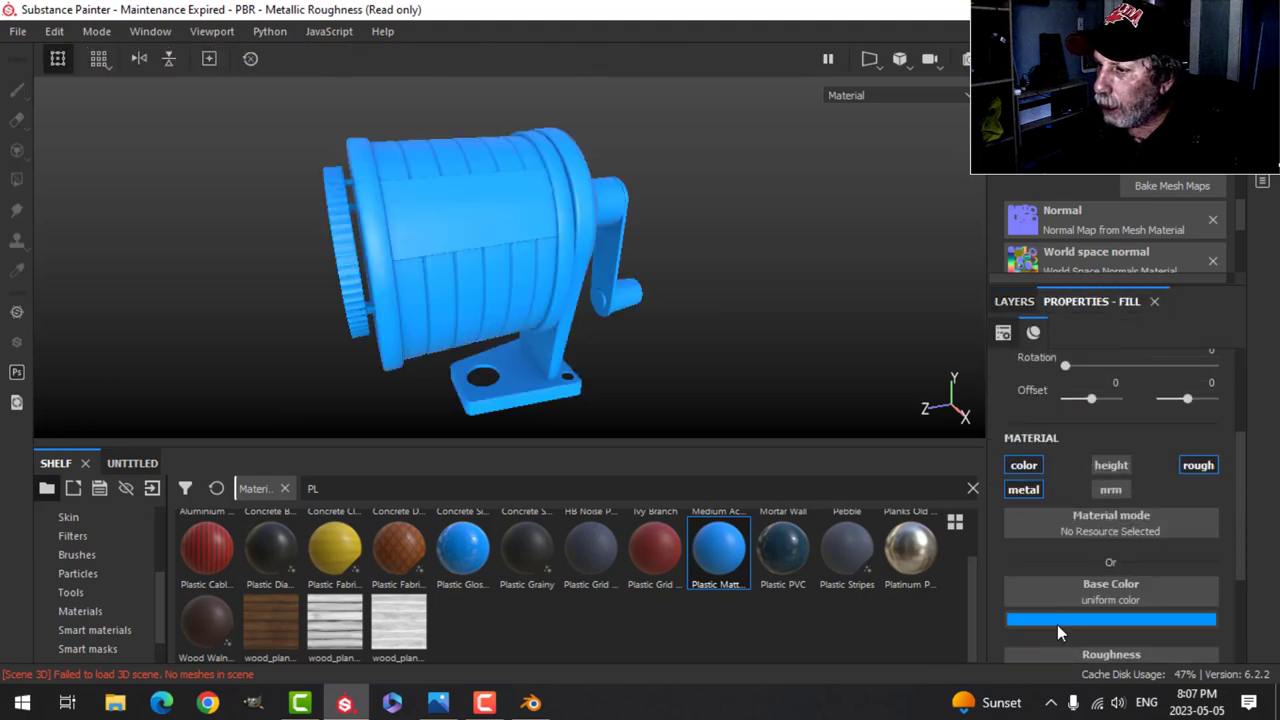
{"action": "scroll", "coordinate": [1057, 624], "scroll_direction": "down", "scroll_amount": 1}
{"action": "left_click_drag", "start_coordinate": [1083, 551], "coordinate": [1065, 557]}
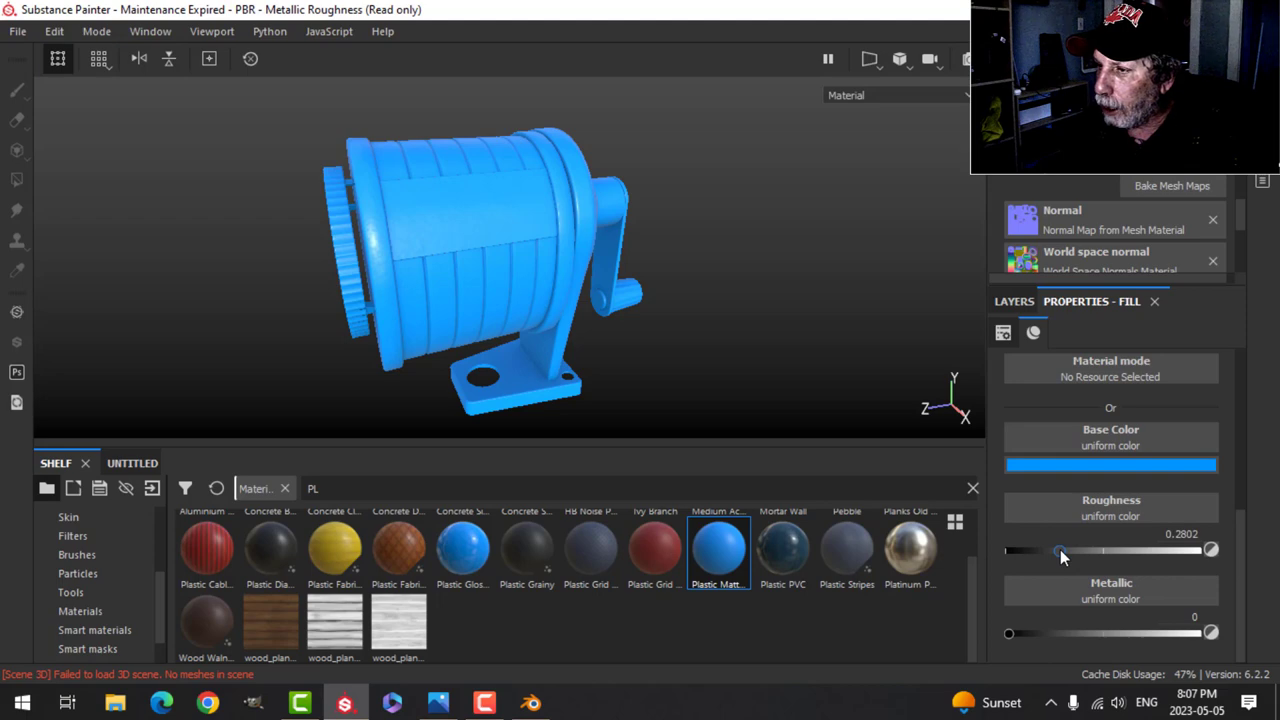
Step: Show the sharpener reference photo beside Substance Painter, sample its beige as the Plastic Matte base color, and restore the full-size window
{"action": "left_click", "coordinate": [1014, 302]}
{"action": "left_click", "coordinate": [1085, 302]}
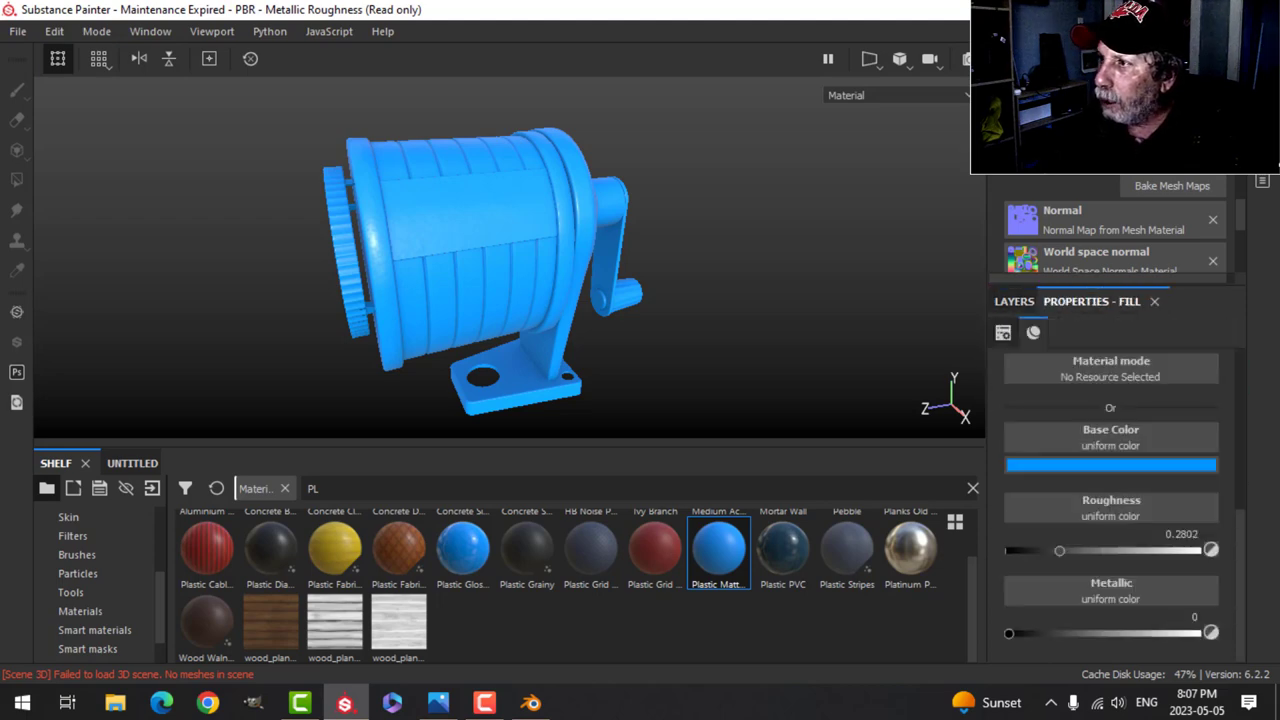
{"action": "left_click", "coordinate": [1215, 10]}
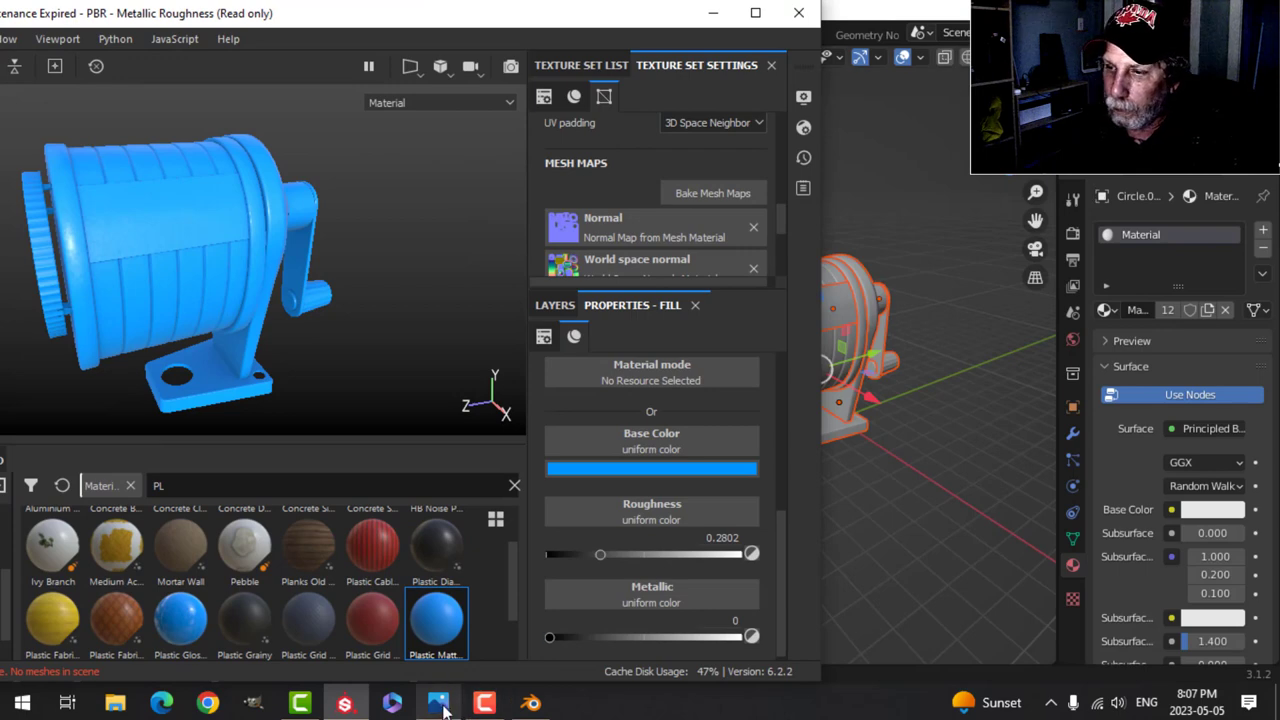
{"action": "left_click", "coordinate": [440, 704]}
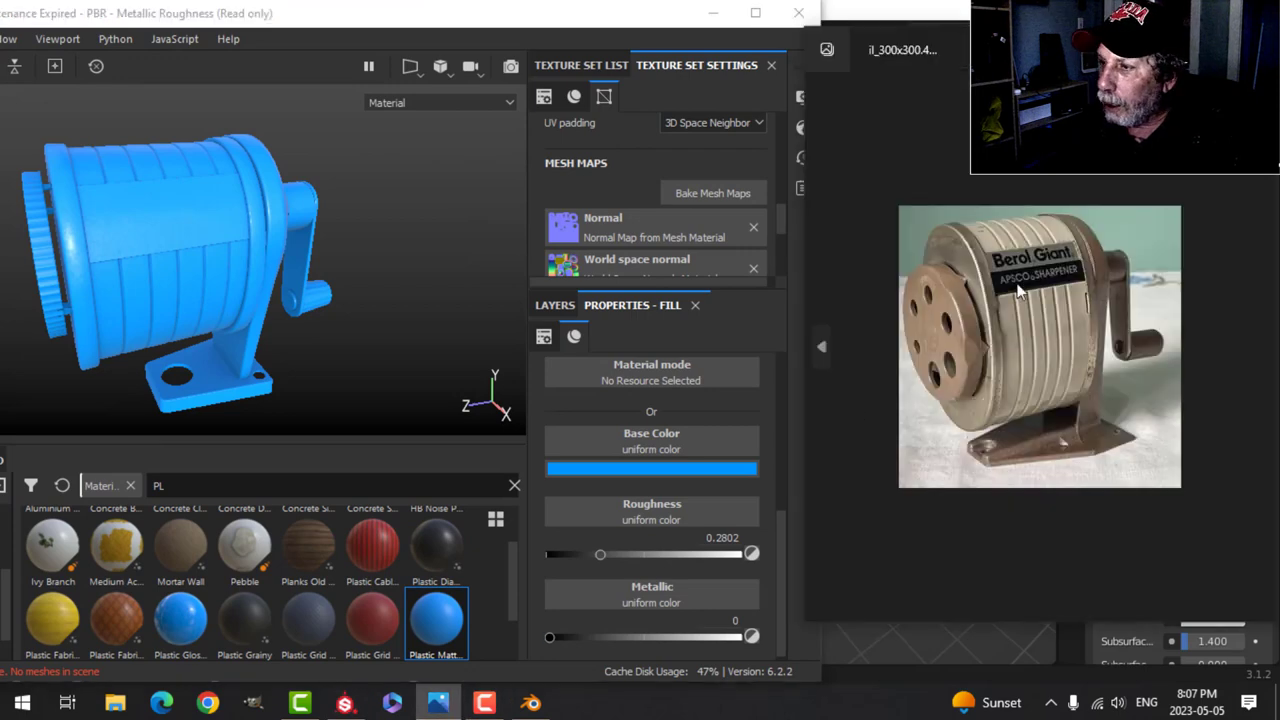
{"action": "left_click", "coordinate": [624, 467]}
{"action": "left_click", "coordinate": [720, 488]}
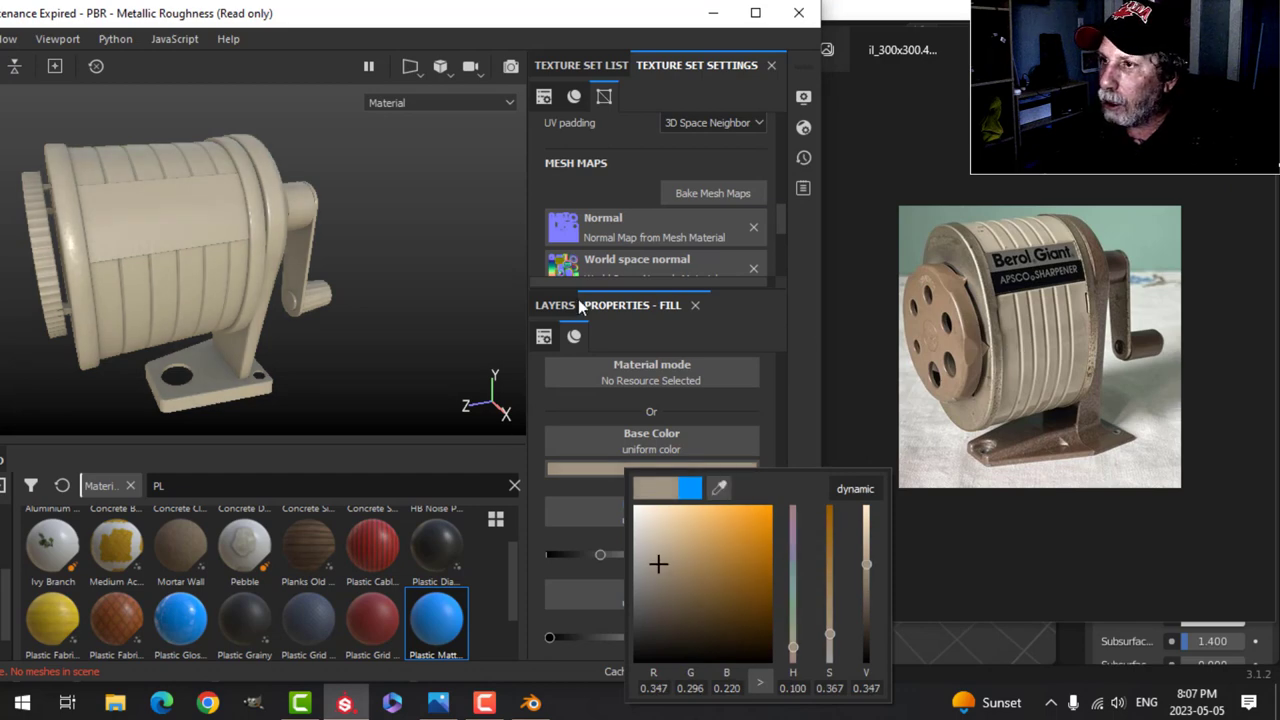
{"action": "left_click", "coordinate": [757, 14]}
{"action": "left_click", "coordinate": [757, 14]}
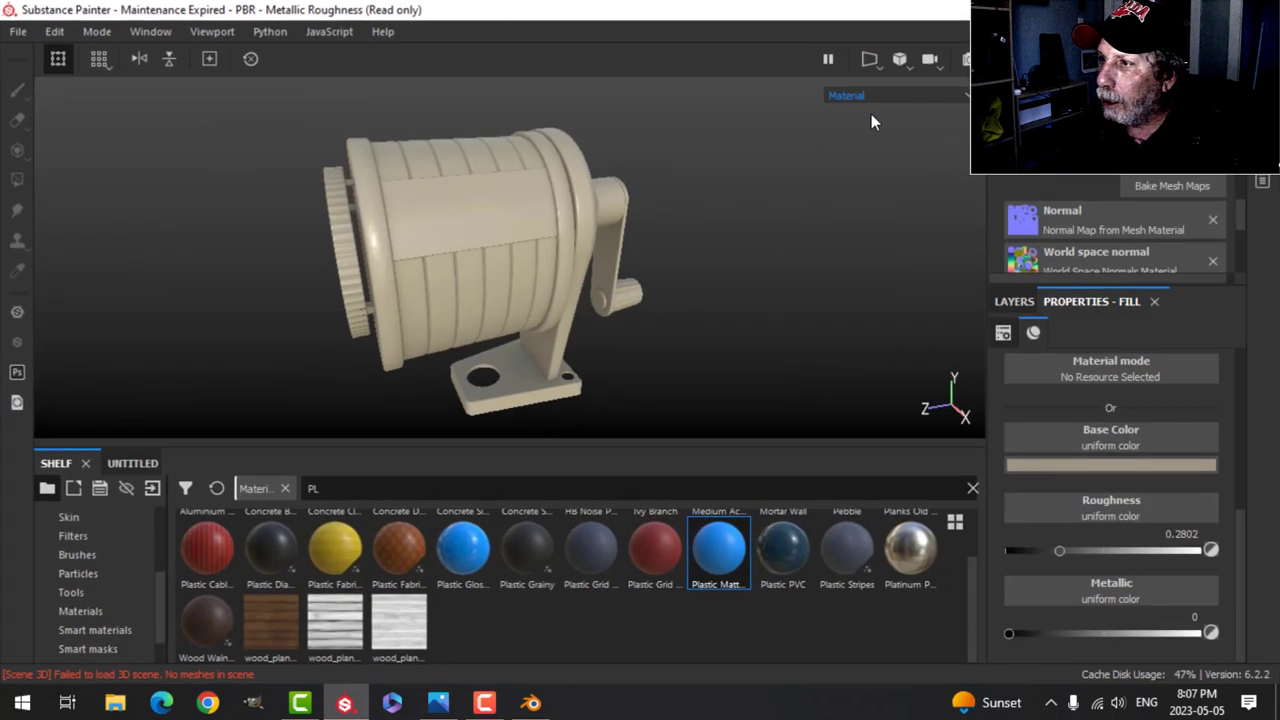
Step: Add a black mask to the Plastic Matte Pure layer and polygon-fill the whole ribbed barrel mesh to reveal the beige plastic there
{"action": "left_click", "coordinate": [1024, 302]}
{"action": "left_click", "coordinate": [1096, 333]}
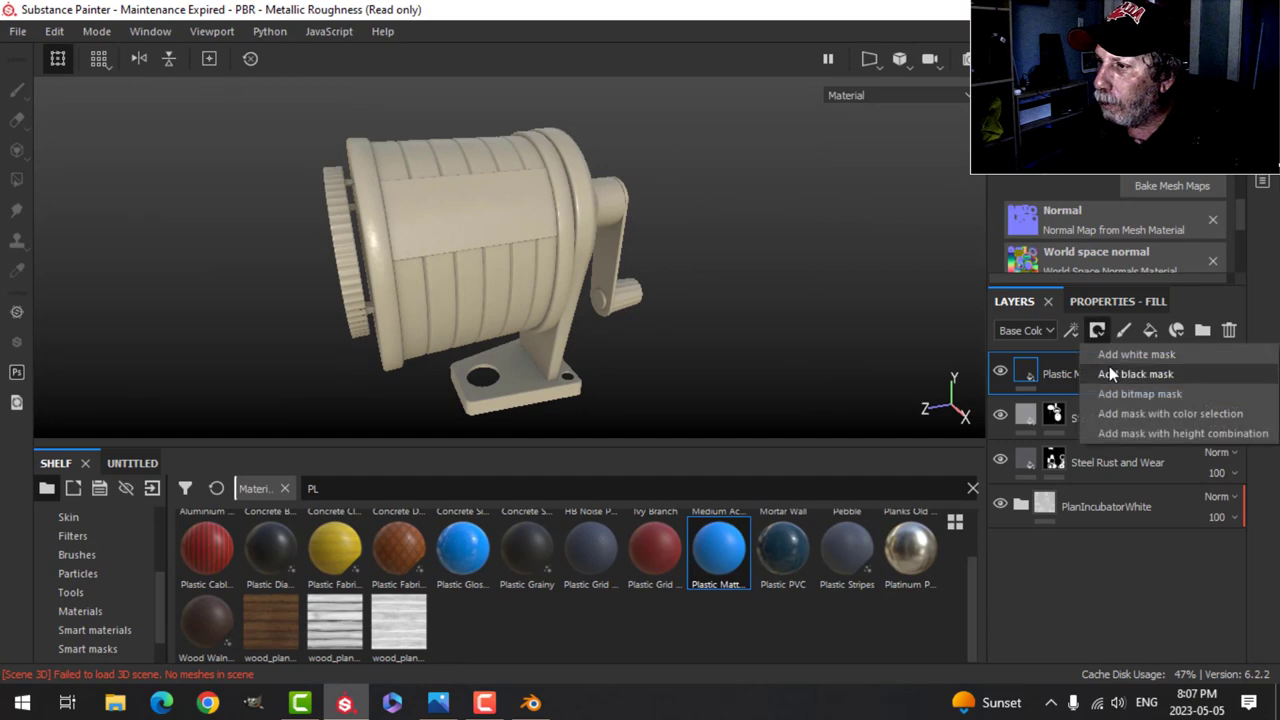
{"action": "left_click", "coordinate": [1110, 371]}
{"action": "left_click", "coordinate": [17, 181]}
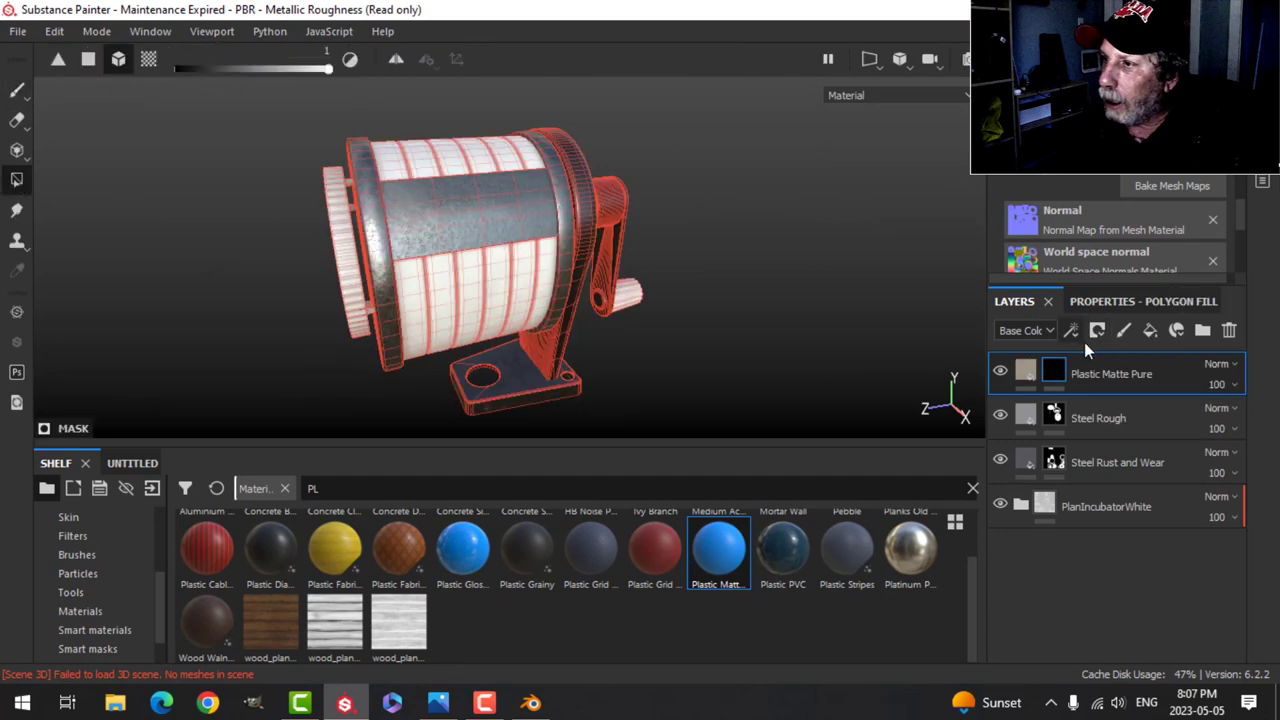
{"action": "left_click", "coordinate": [497, 276]}
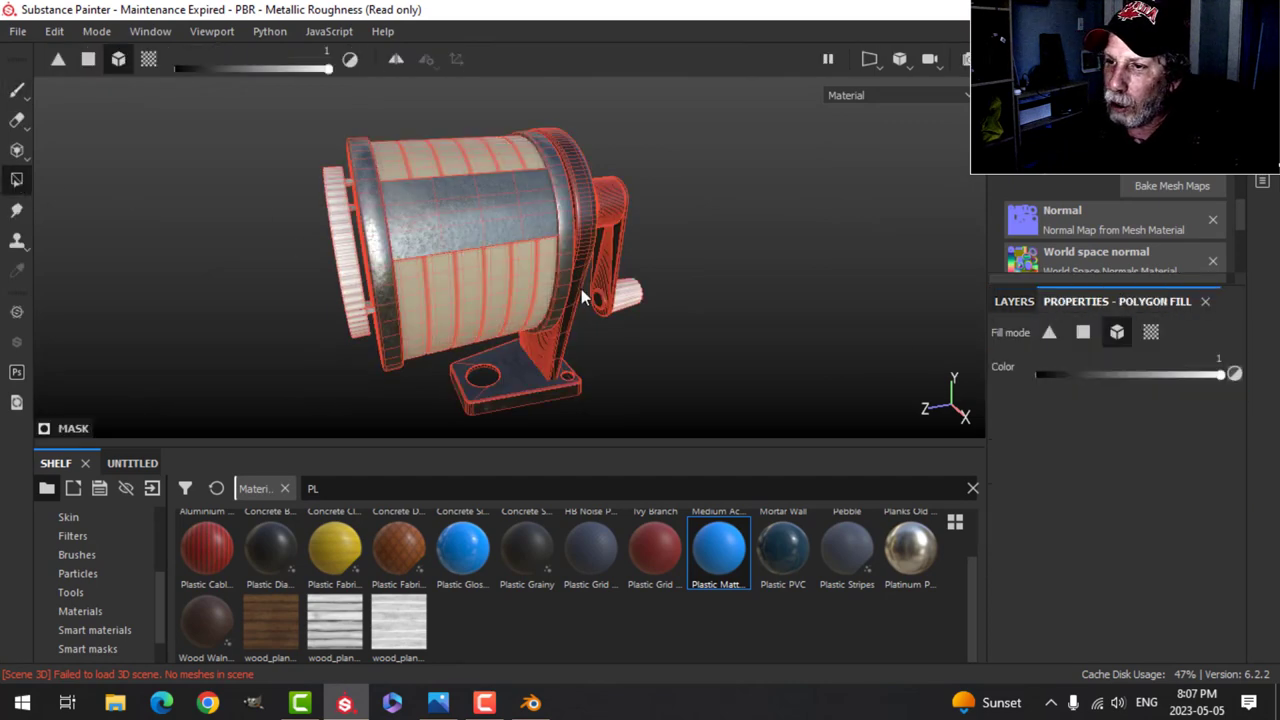
{"action": "left_click", "coordinate": [17, 92]}
{"action": "left_click_drag", "start_coordinate": [420, 280], "coordinate": [567, 276], "text": "alt"}
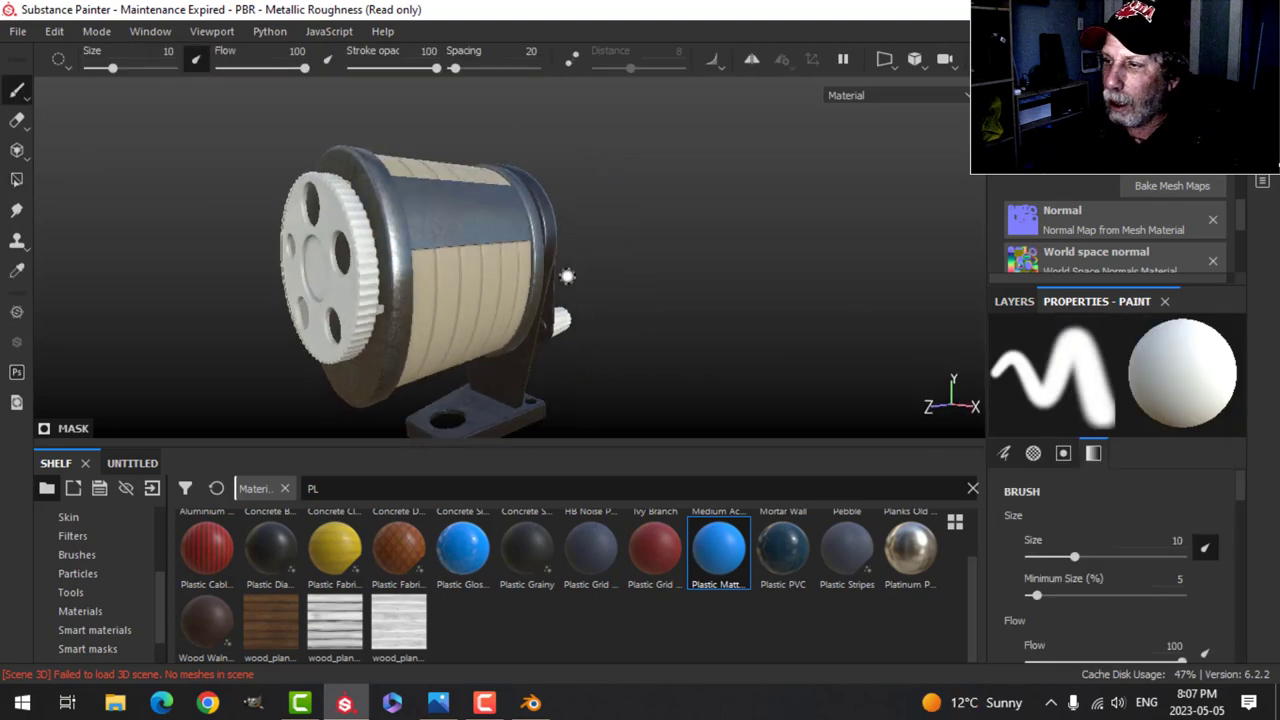
Step: Duplicate the Plastic Matte Pure layer and clear the copy's mask
{"action": "left_click", "coordinate": [1014, 302]}
{"action": "right_click", "coordinate": [1038, 372]}
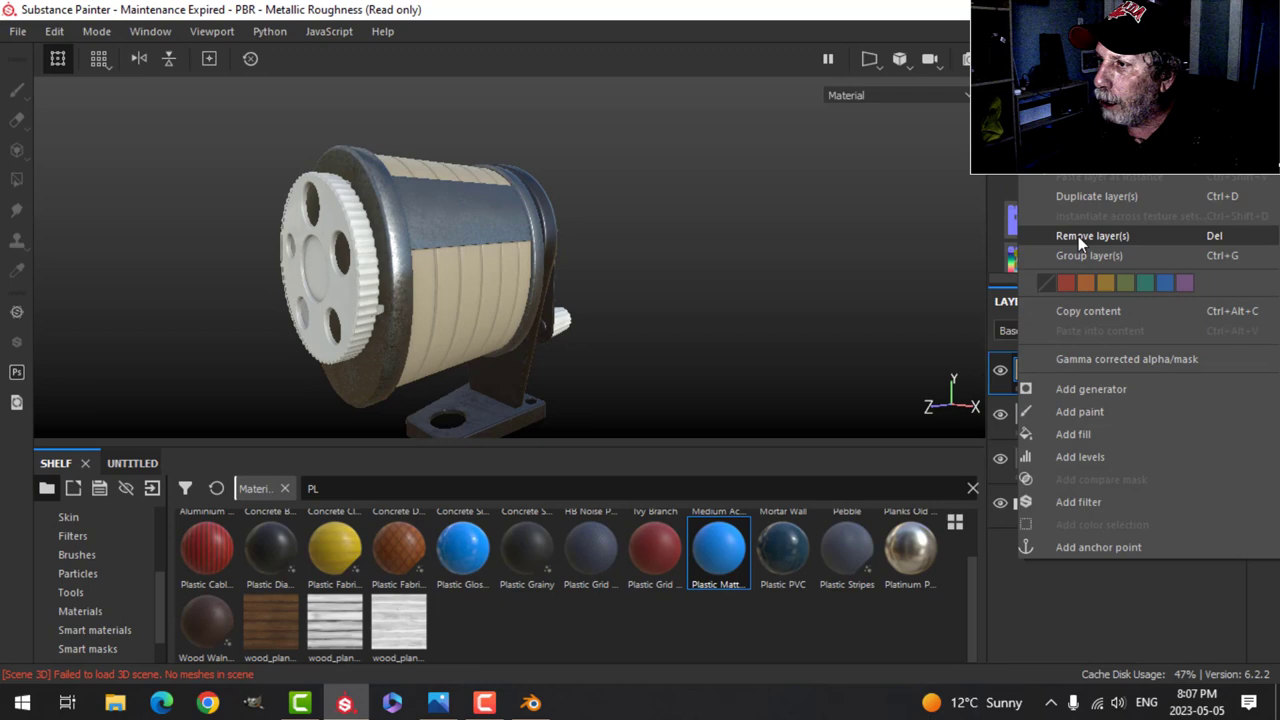
{"action": "left_click", "coordinate": [1084, 194]}
{"action": "right_click", "coordinate": [1055, 385]}
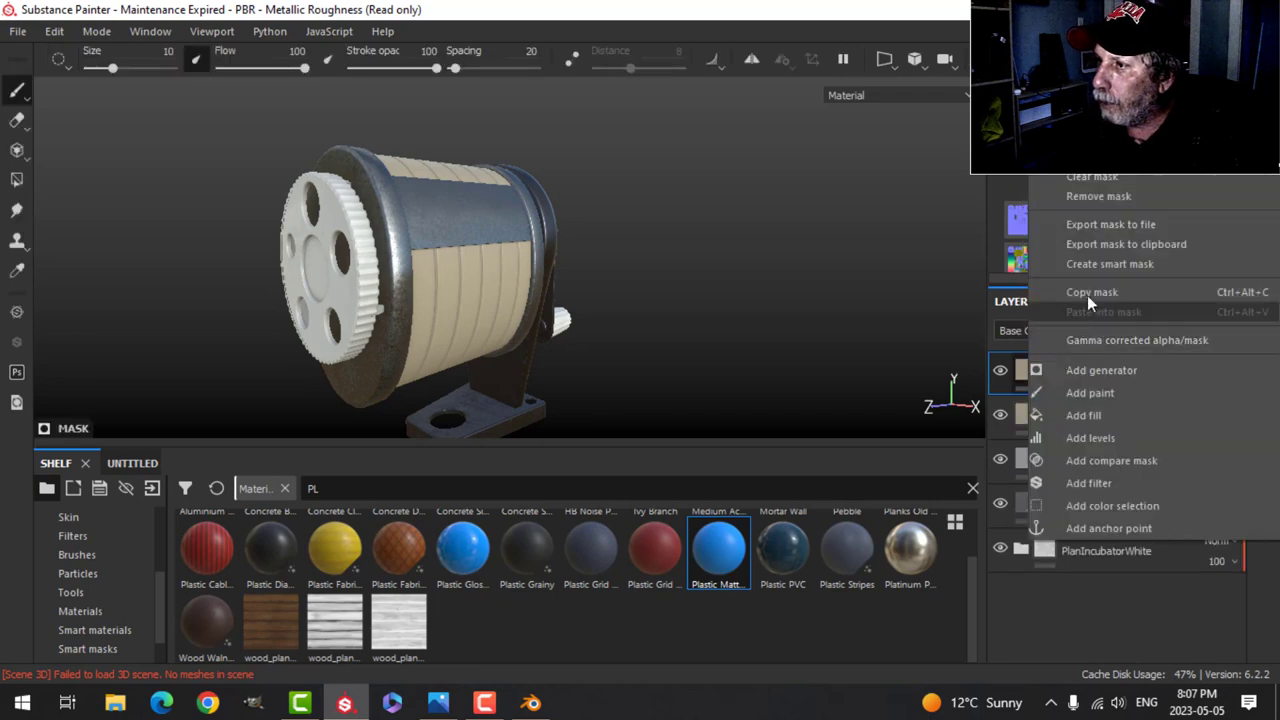
{"action": "left_click", "coordinate": [1100, 194]}
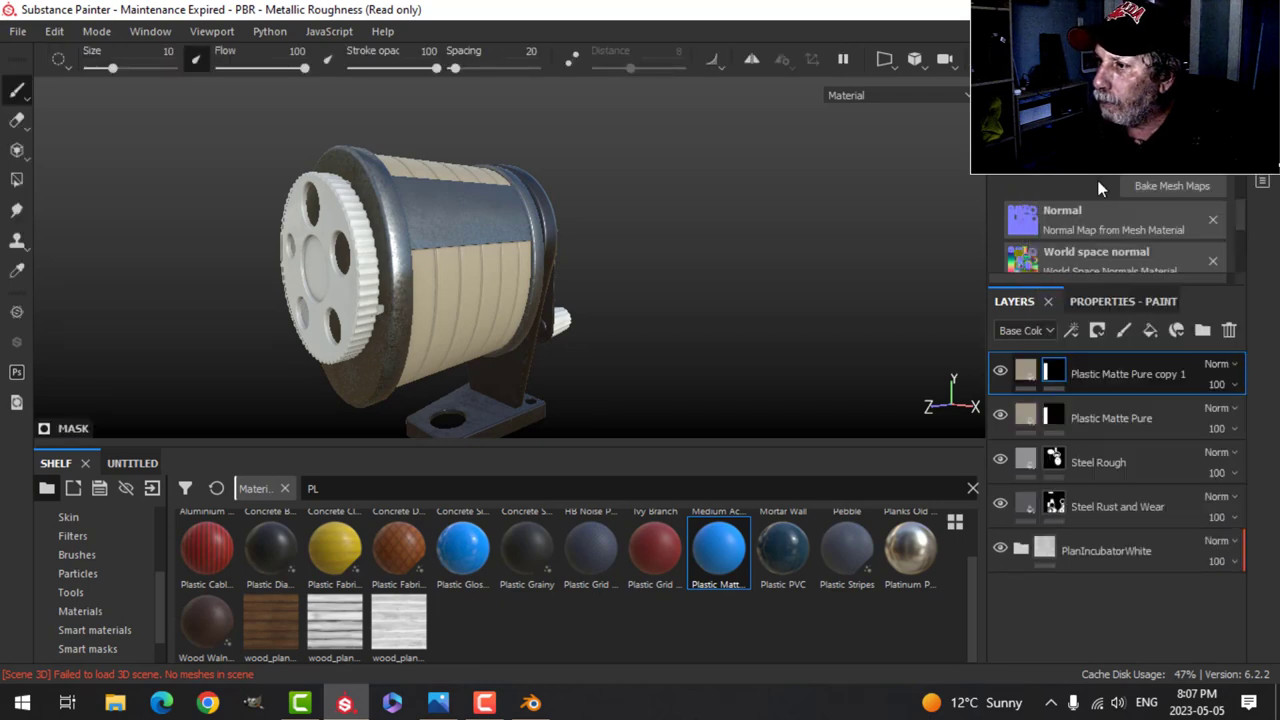
Step: Polygon-fill the toothed dial and the crank handle knob in the mask of Plastic Matte Pure copy 1, then return to the Paint tool
{"action": "left_click", "coordinate": [15, 181]}
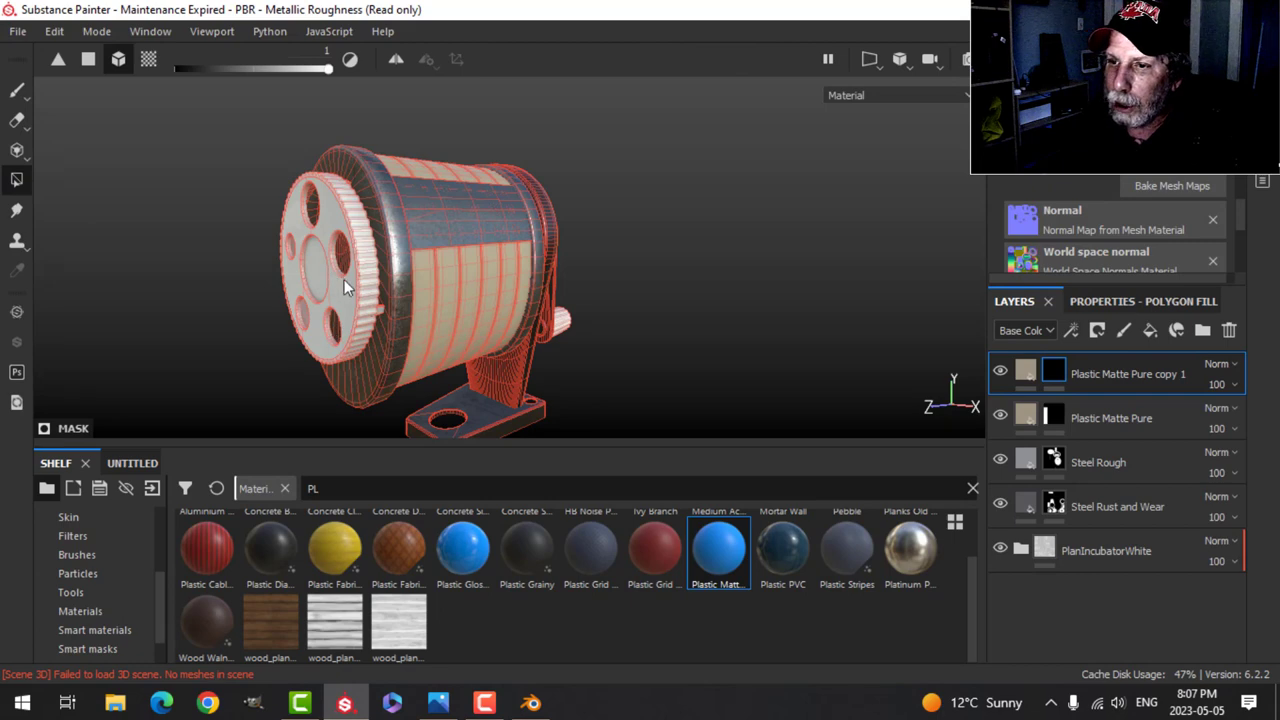
{"action": "left_click_drag", "start_coordinate": [344, 281], "coordinate": [262, 200], "text": "alt"}
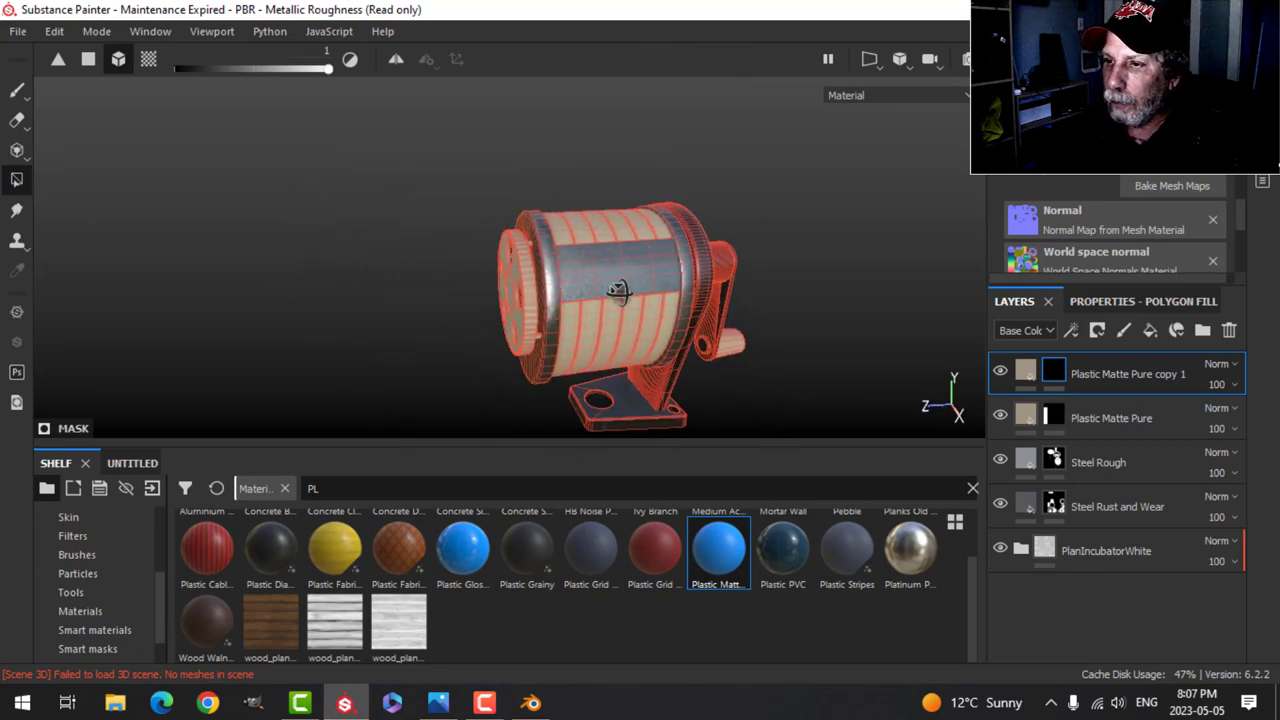
{"action": "left_click", "coordinate": [19, 92]}
{"action": "scroll", "coordinate": [643, 320], "scroll_direction": "down", "scroll_amount": 2}
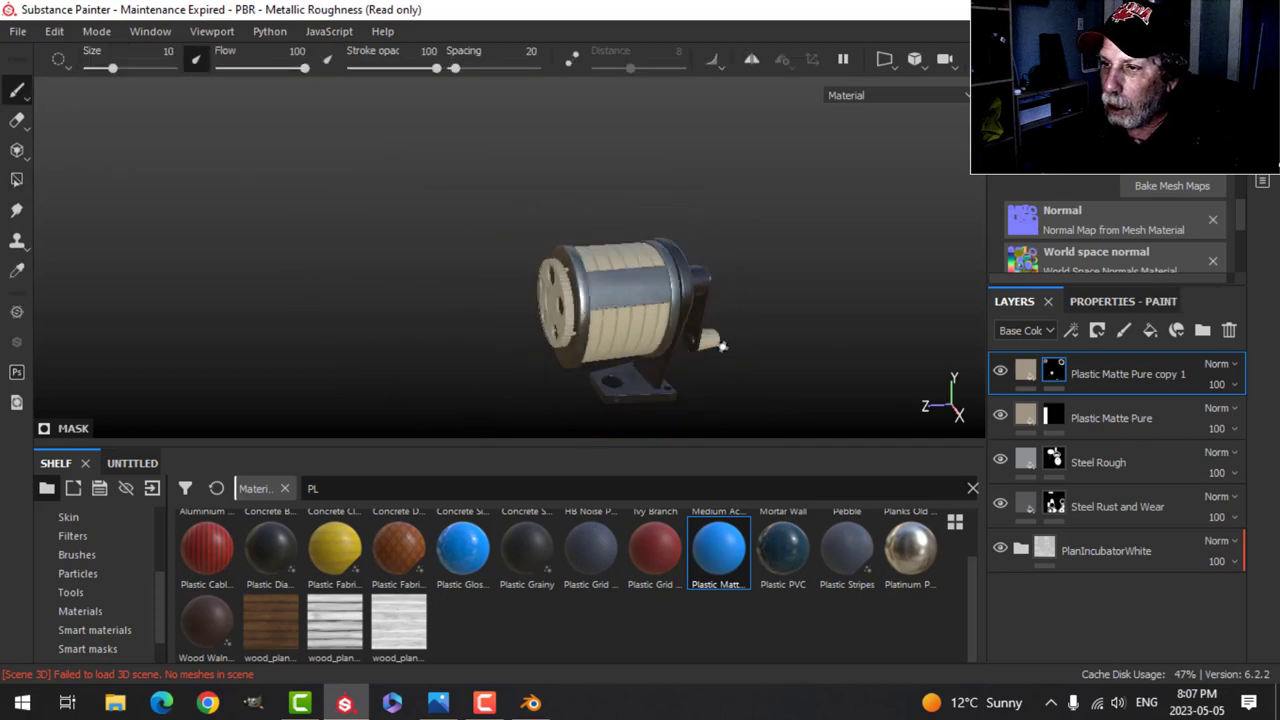
{"action": "scroll", "coordinate": [724, 346], "scroll_direction": "up", "scroll_amount": 4}
{"action": "middle_click_drag", "start_coordinate": [727, 348], "coordinate": [632, 315], "text": "alt"}
{"action": "left_click_drag", "start_coordinate": [632, 315], "coordinate": [540, 303], "text": "alt"}
{"action": "scroll", "coordinate": [659, 311], "scroll_direction": "up", "scroll_amount": 2}
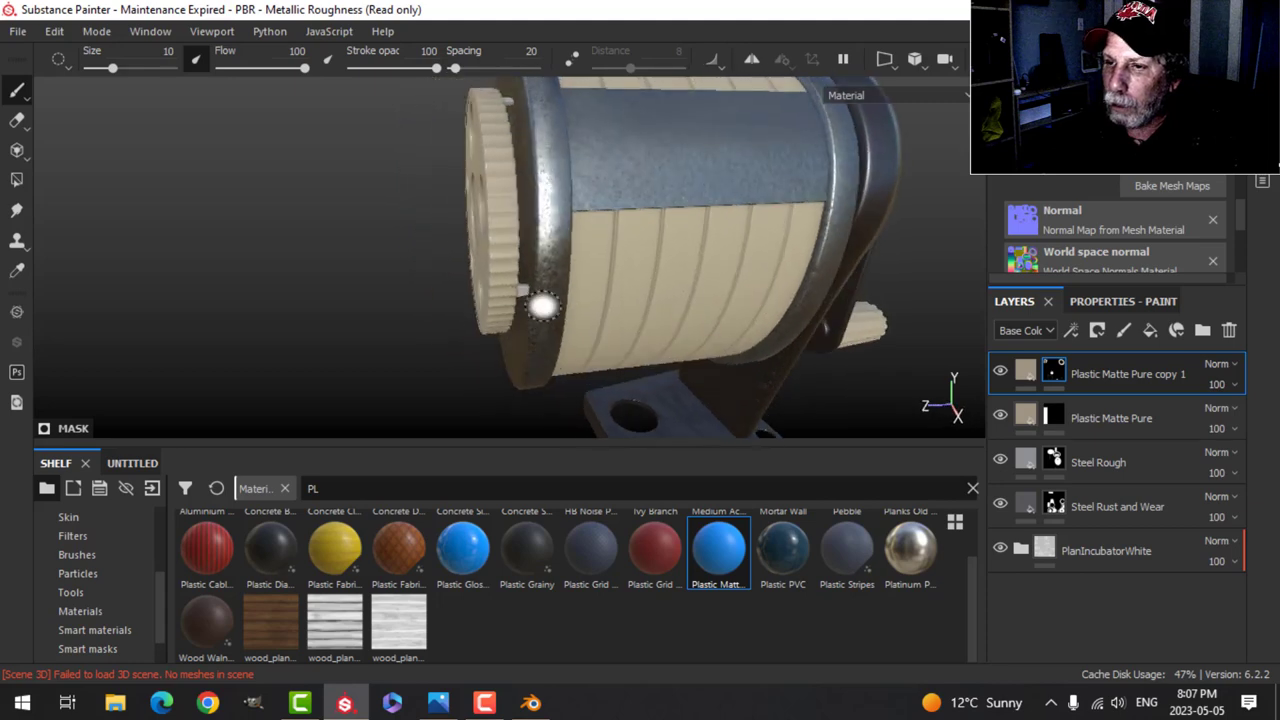
Step: Add the small pegs between the dial and the barrel to the plastic copy's mask with Polygon Fill, then return to the Paint tool
{"action": "left_click", "coordinate": [16, 180]}
{"action": "scroll", "coordinate": [511, 290], "scroll_direction": "up", "scroll_amount": 4}
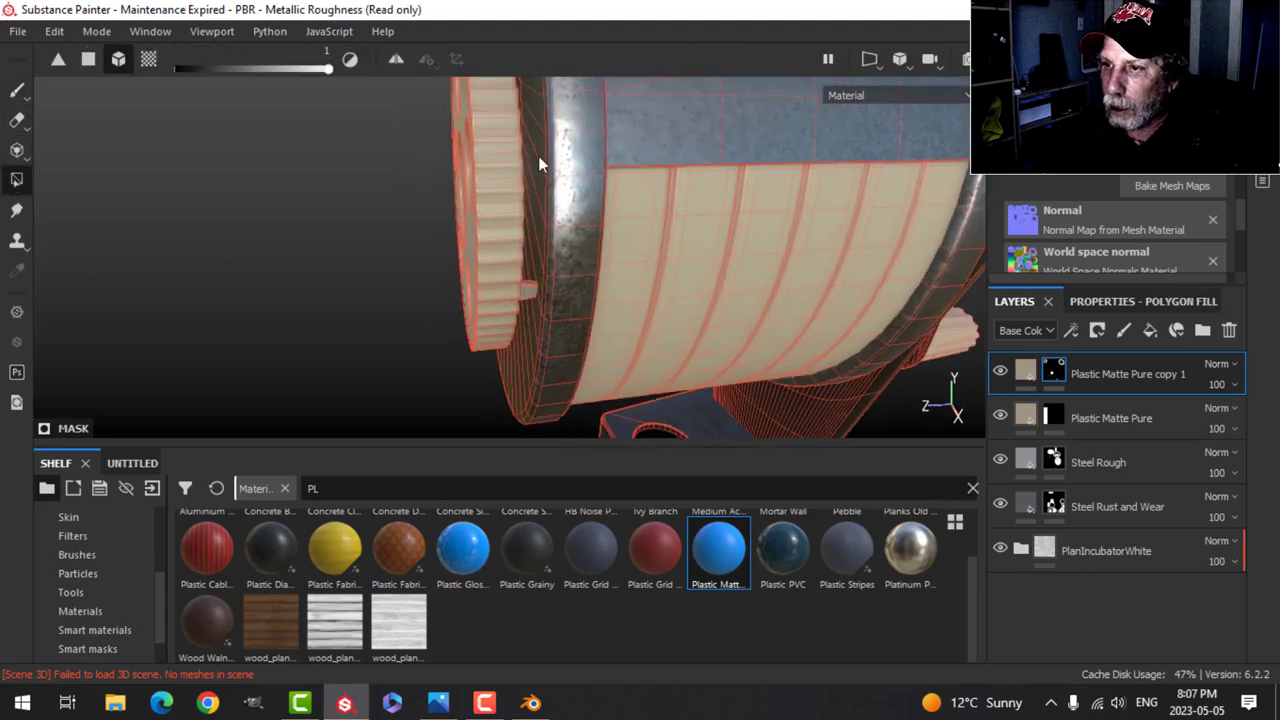
{"action": "left_click_drag", "start_coordinate": [557, 140], "coordinate": [549, 239], "text": "alt"}
{"action": "middle_click_drag", "start_coordinate": [555, 158], "coordinate": [551, 415], "text": "alt"}
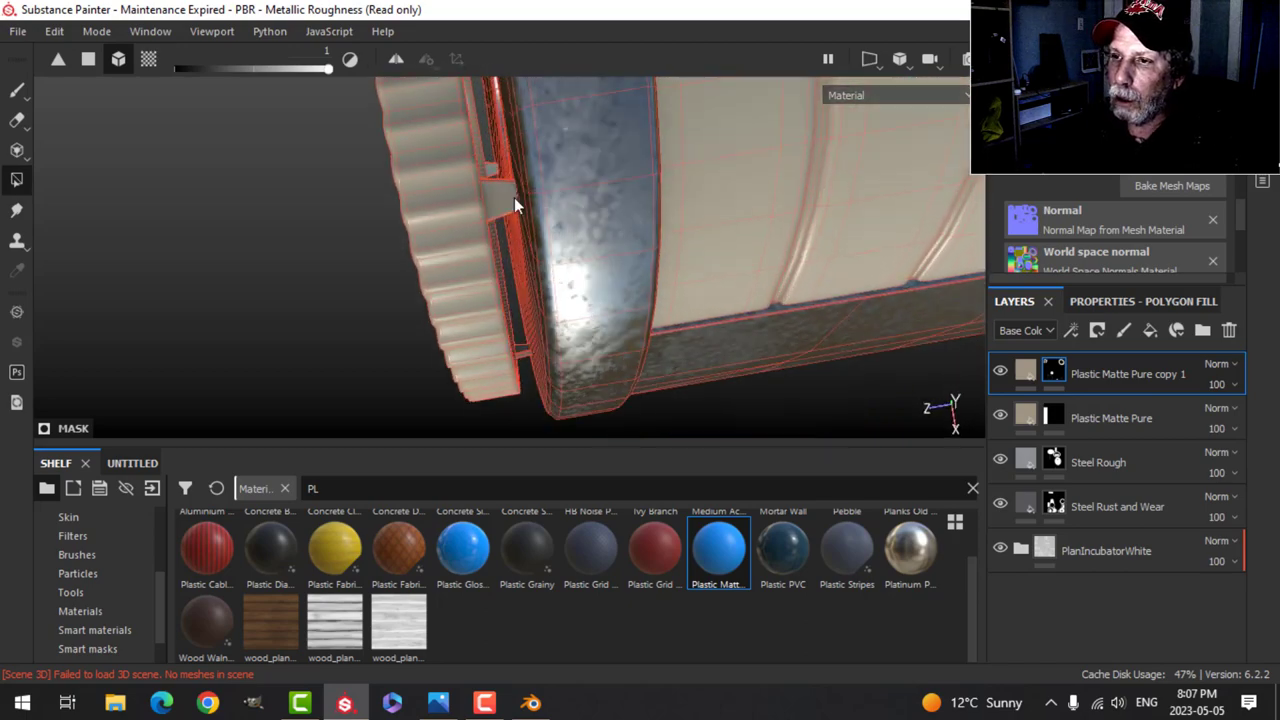
{"action": "left_click_drag", "start_coordinate": [514, 197], "coordinate": [534, 206], "text": "alt"}
{"action": "left_click_drag", "start_coordinate": [513, 106], "coordinate": [501, 294], "text": "alt"}
{"action": "left_click_drag", "start_coordinate": [330, 273], "coordinate": [600, 325], "text": "alt"}
{"action": "middle_click_drag", "start_coordinate": [409, 357], "coordinate": [529, 342], "text": "alt"}
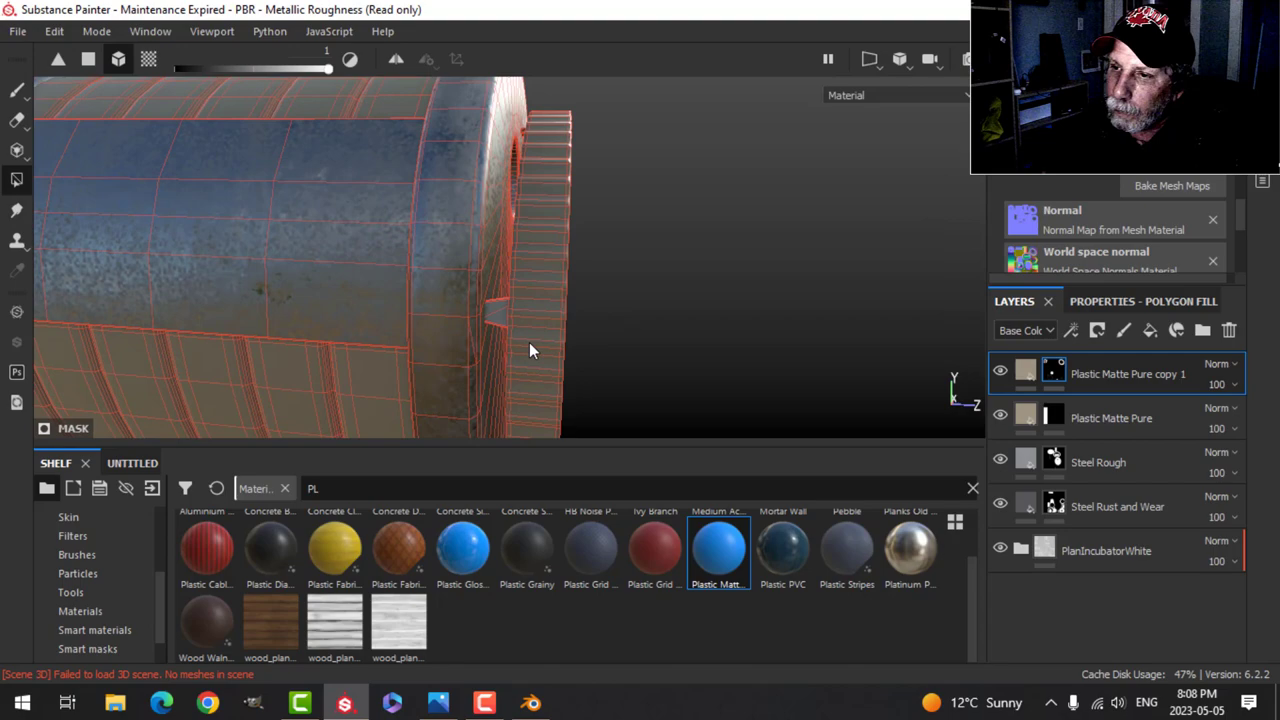
{"action": "scroll", "coordinate": [529, 342], "scroll_direction": "up", "scroll_amount": 1}
{"action": "left_click_drag", "start_coordinate": [575, 377], "coordinate": [504, 141], "text": "alt"}
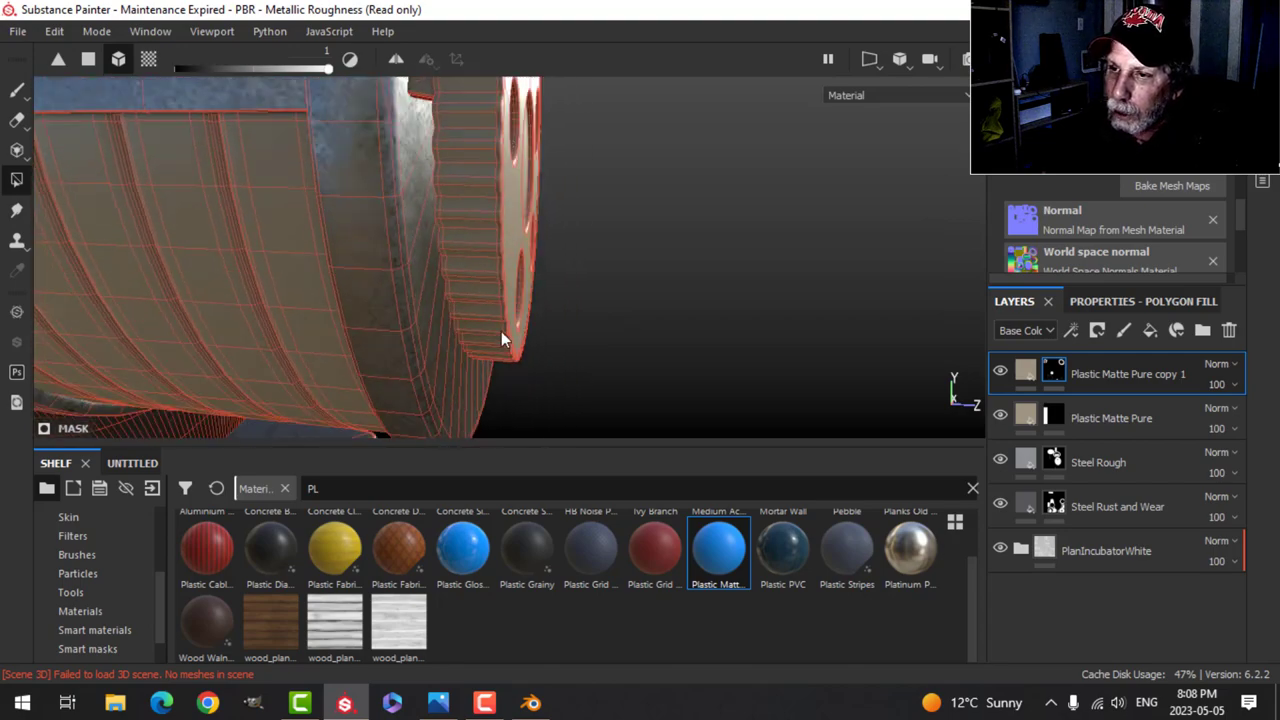
{"action": "left_click_drag", "start_coordinate": [501, 331], "coordinate": [280, 184], "text": "alt"}
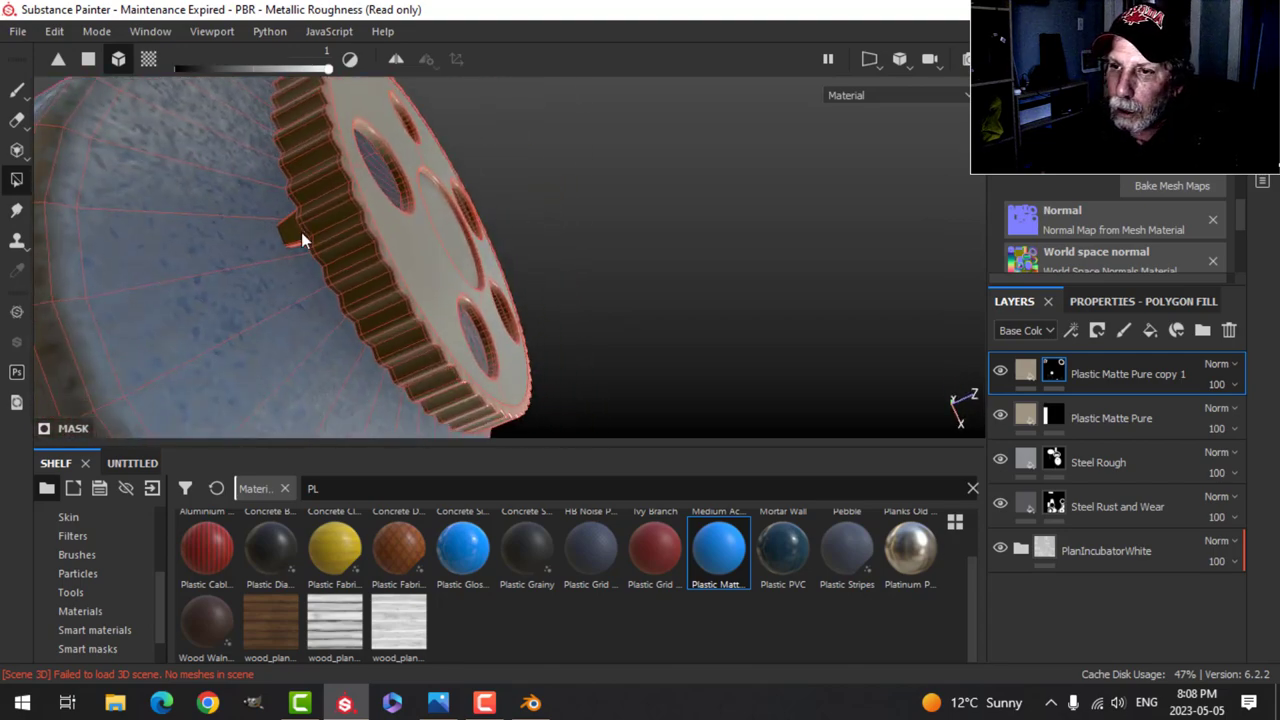
{"action": "left_click", "coordinate": [17, 93]}
{"action": "mouse_move", "coordinate": [480, 280]}
{"action": "left_mouse_down", "text": "alt"}
{"action": "mouse_move", "coordinate": [554, 237]}
{"action": "mouse_move", "coordinate": [457, 301]}
{"action": "left_mouse_up", "text": "alt"}
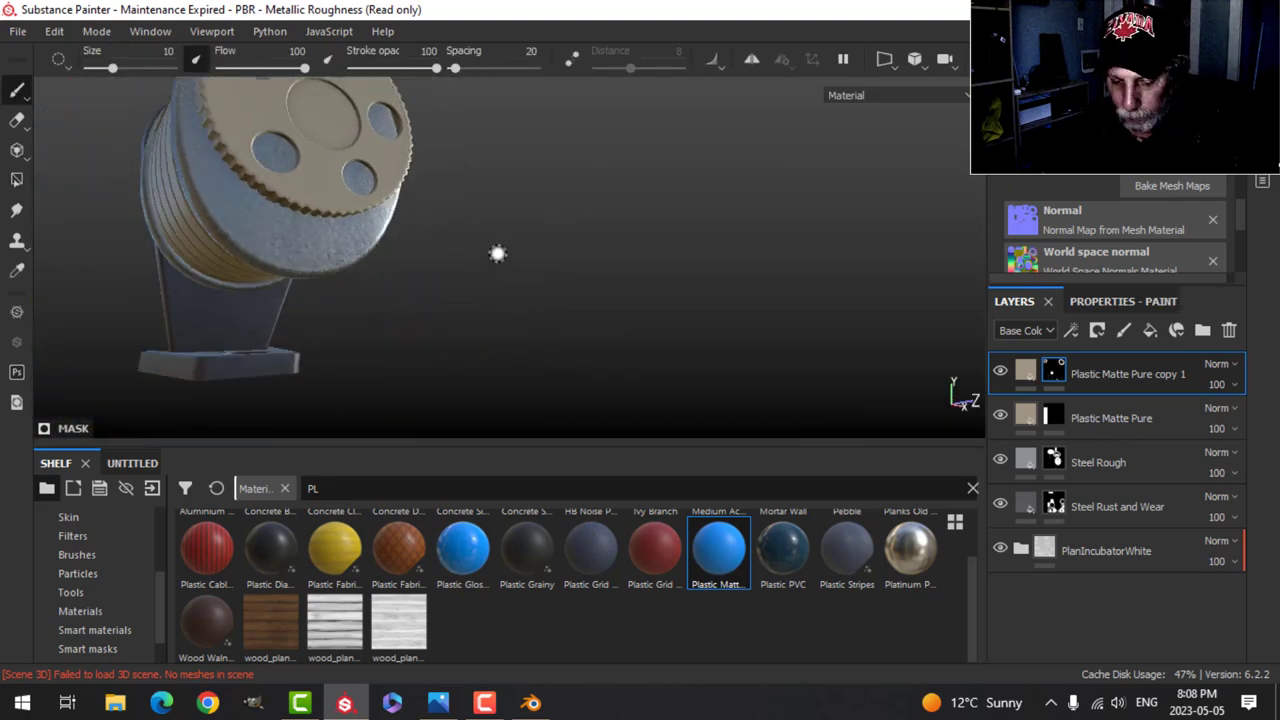
{"action": "mouse_move", "coordinate": [498, 253]}
{"action": "left_mouse_down", "text": "alt"}
{"action": "mouse_move", "coordinate": [433, 318]}
{"action": "mouse_move", "coordinate": [670, 260]}
{"action": "mouse_move", "coordinate": [538, 303]}
{"action": "mouse_move", "coordinate": [478, 300]}
{"action": "left_mouse_up", "text": "alt"}
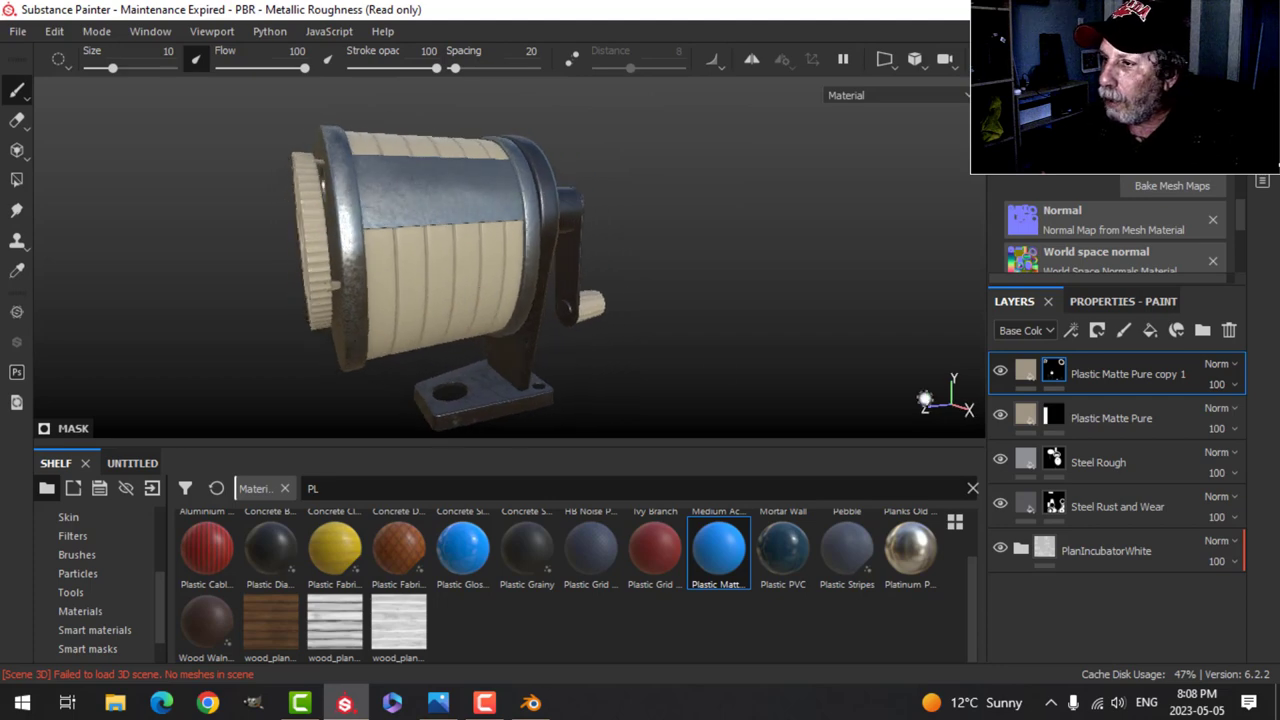
Step: Sample the brown of the reference photo's dial as the base color of Plastic Matte Pure copy 1, and restore the full-size window
{"action": "left_click", "coordinate": [1032, 379]}
{"action": "left_click", "coordinate": [1214, 9]}
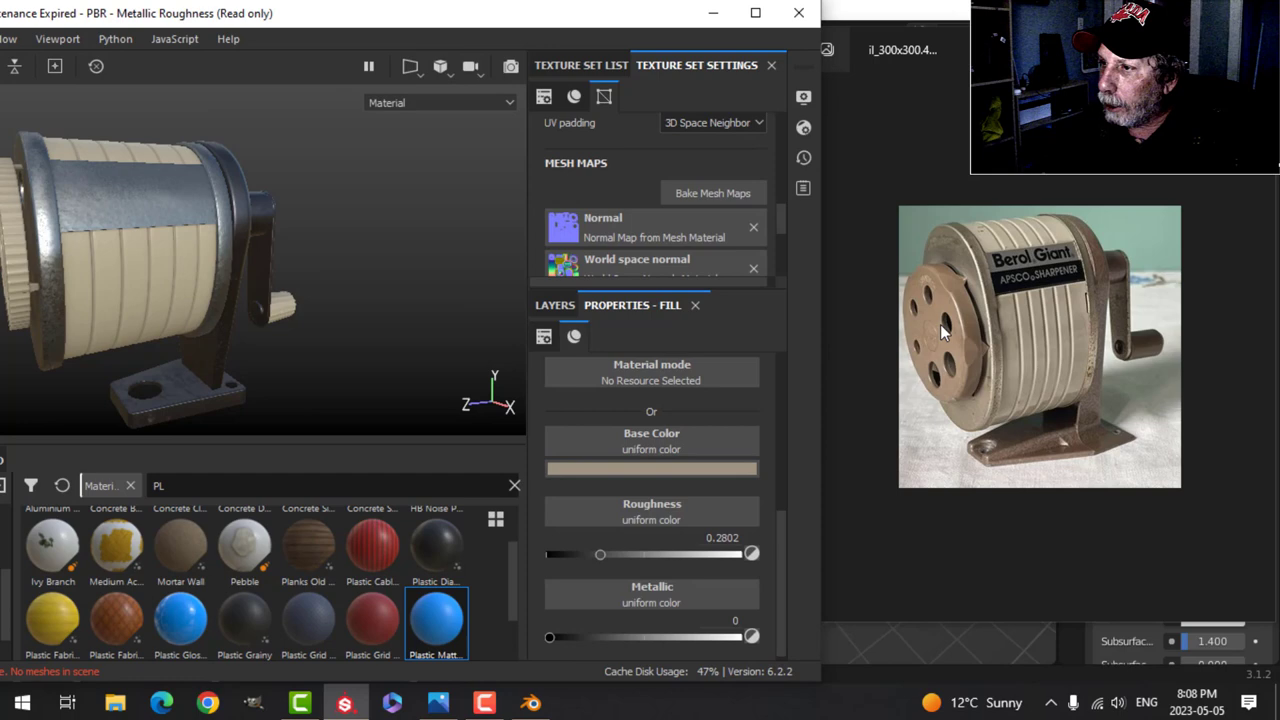
{"action": "left_click", "coordinate": [654, 470]}
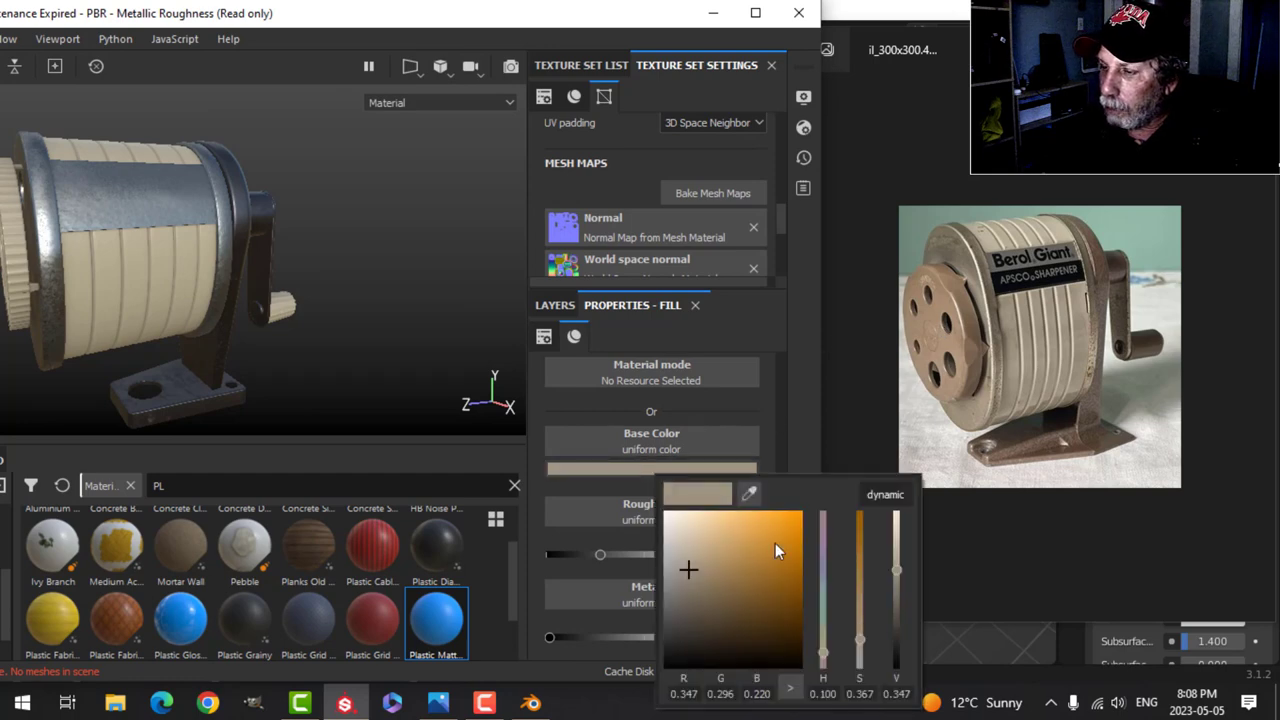
{"action": "left_click", "coordinate": [750, 494]}
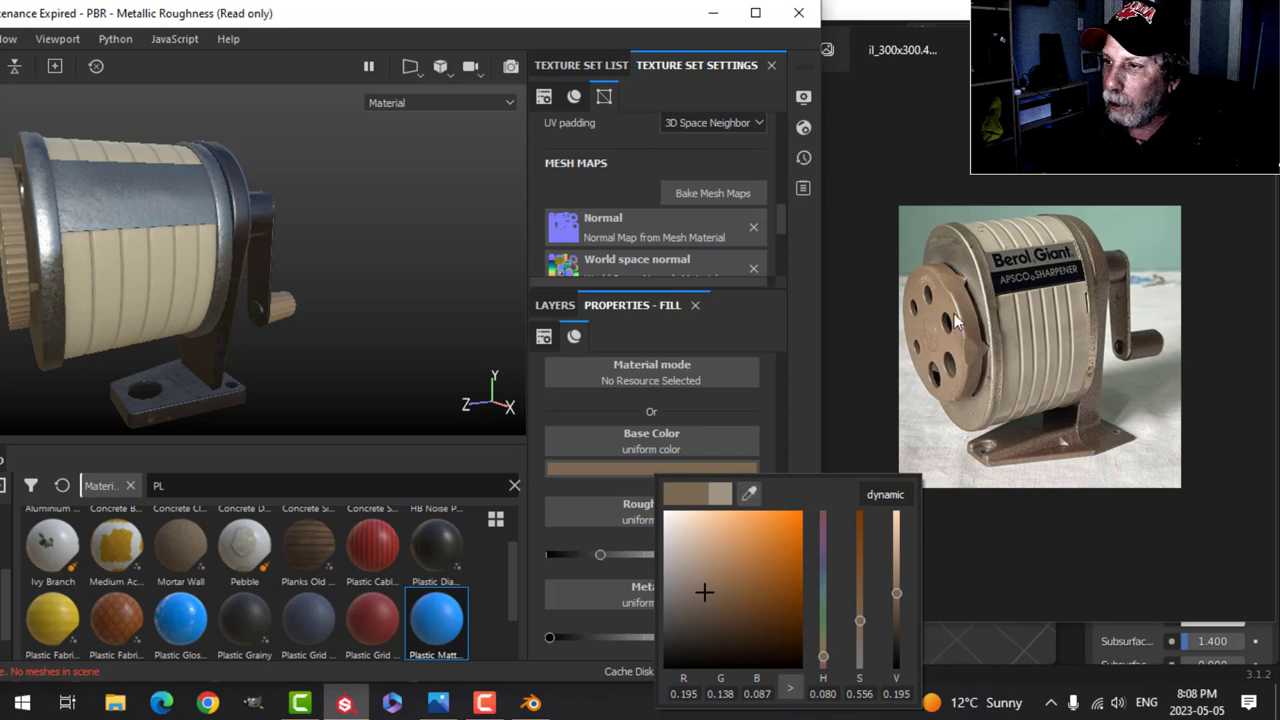
{"action": "left_click", "coordinate": [756, 14]}
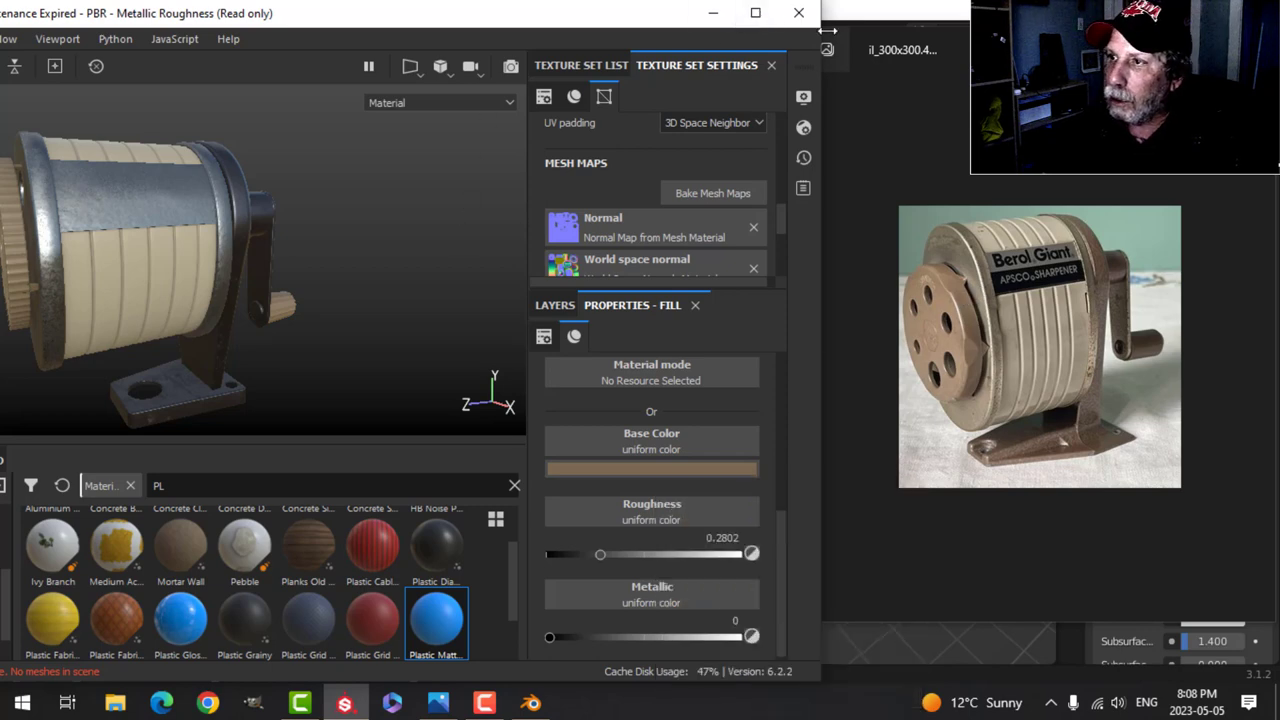
{"action": "left_click", "coordinate": [756, 14]}
Step: Compare the textured sharpener with the reference photo and examine its barrel, steel cone and crank from the side
{"action": "mouse_move", "coordinate": [604, 224]}
{"action": "left_mouse_down", "text": "alt"}
{"action": "mouse_move", "coordinate": [546, 265]}
{"action": "mouse_move", "coordinate": [426, 198]}
{"action": "mouse_move", "coordinate": [673, 268]}
{"action": "left_mouse_up", "text": "alt"}
{"action": "mouse_move", "coordinate": [433, 298]}
{"action": "left_mouse_down", "text": "alt"}
{"action": "mouse_move", "coordinate": [560, 283]}
{"action": "mouse_move", "coordinate": [623, 251]}
{"action": "mouse_move", "coordinate": [630, 290]}
{"action": "mouse_move", "coordinate": [543, 303]}
{"action": "mouse_move", "coordinate": [660, 306]}
{"action": "mouse_move", "coordinate": [622, 288]}
{"action": "mouse_move", "coordinate": [716, 289]}
{"action": "left_mouse_up", "text": "alt"}
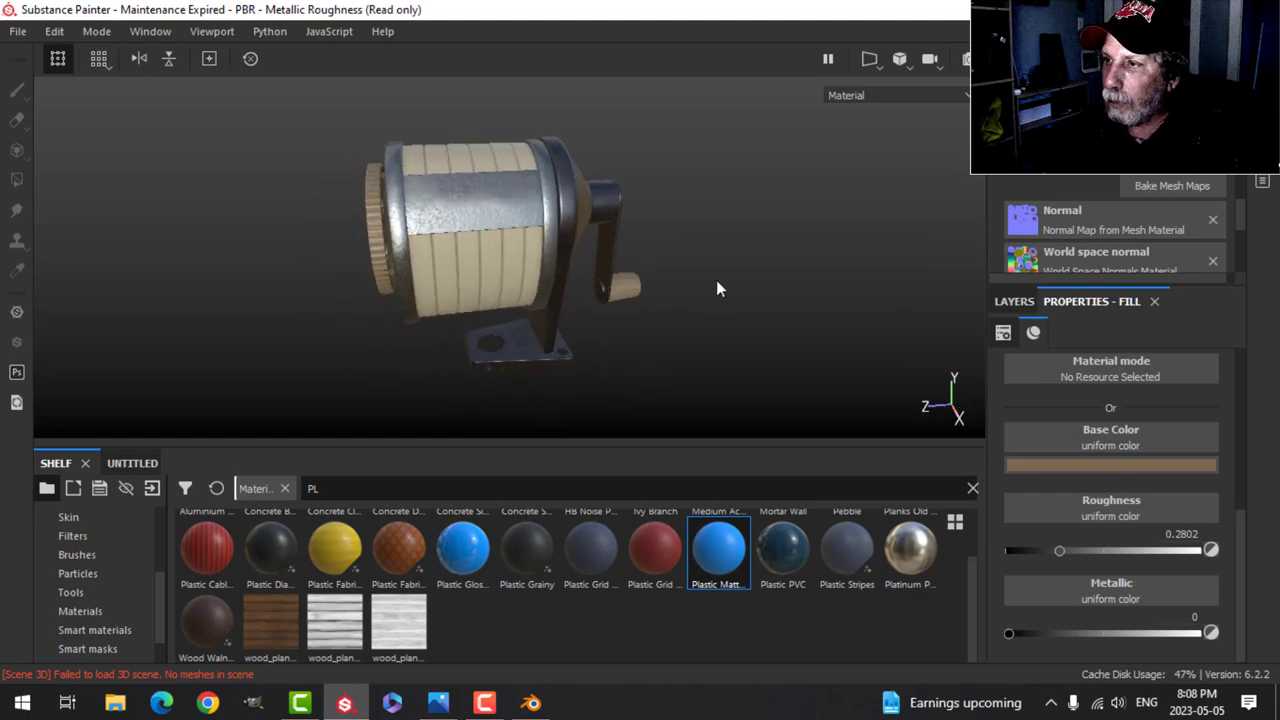
{"action": "left_click", "coordinate": [1014, 301]}
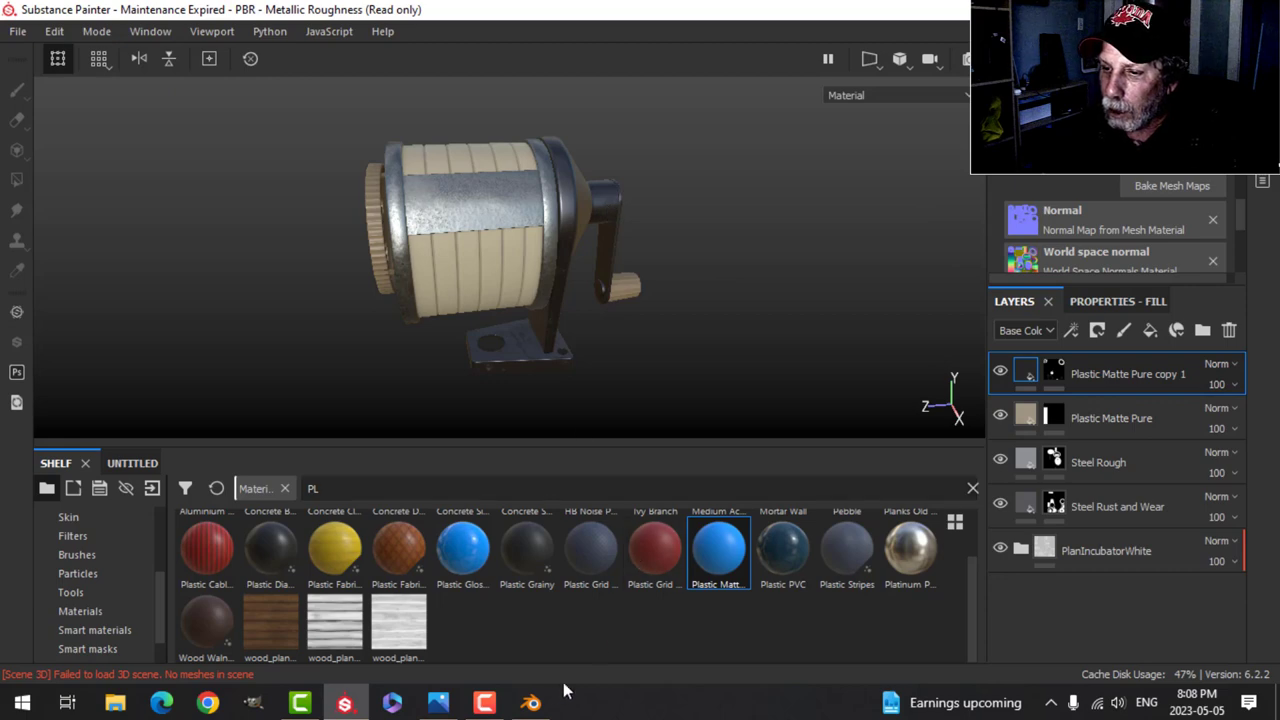
{"action": "left_click", "coordinate": [438, 703]}
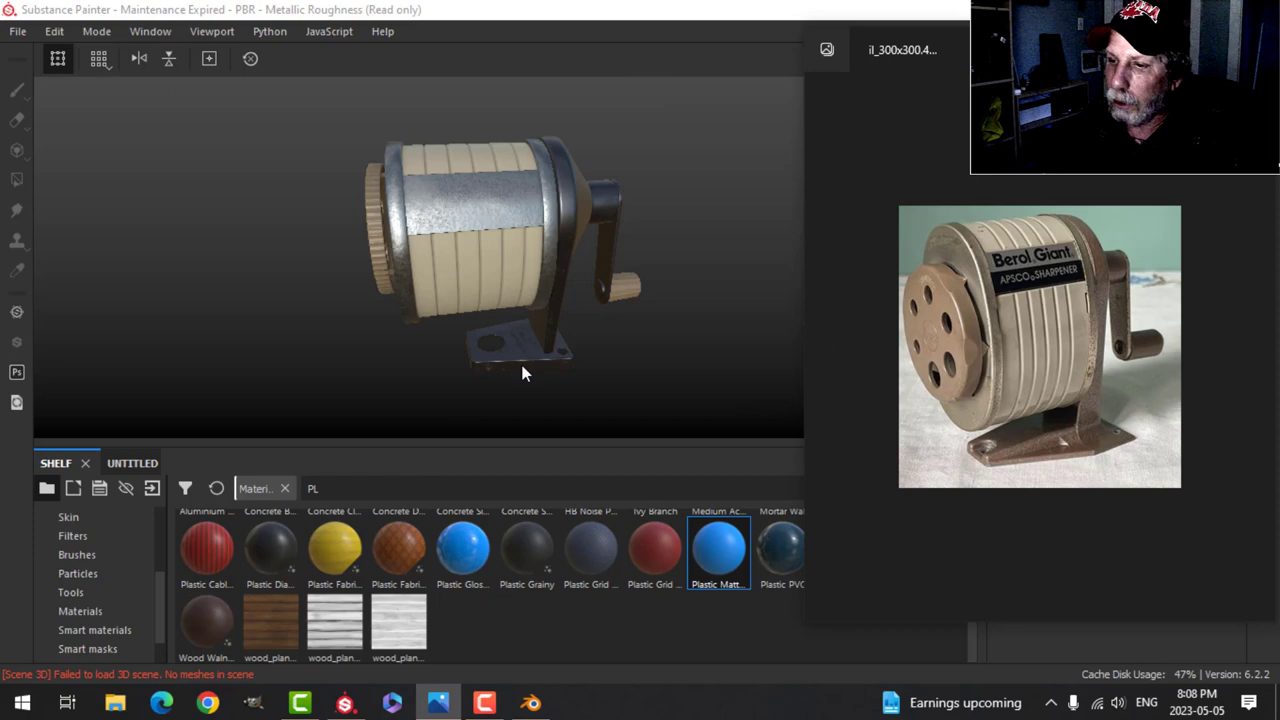
{"action": "left_click", "coordinate": [345, 703]}
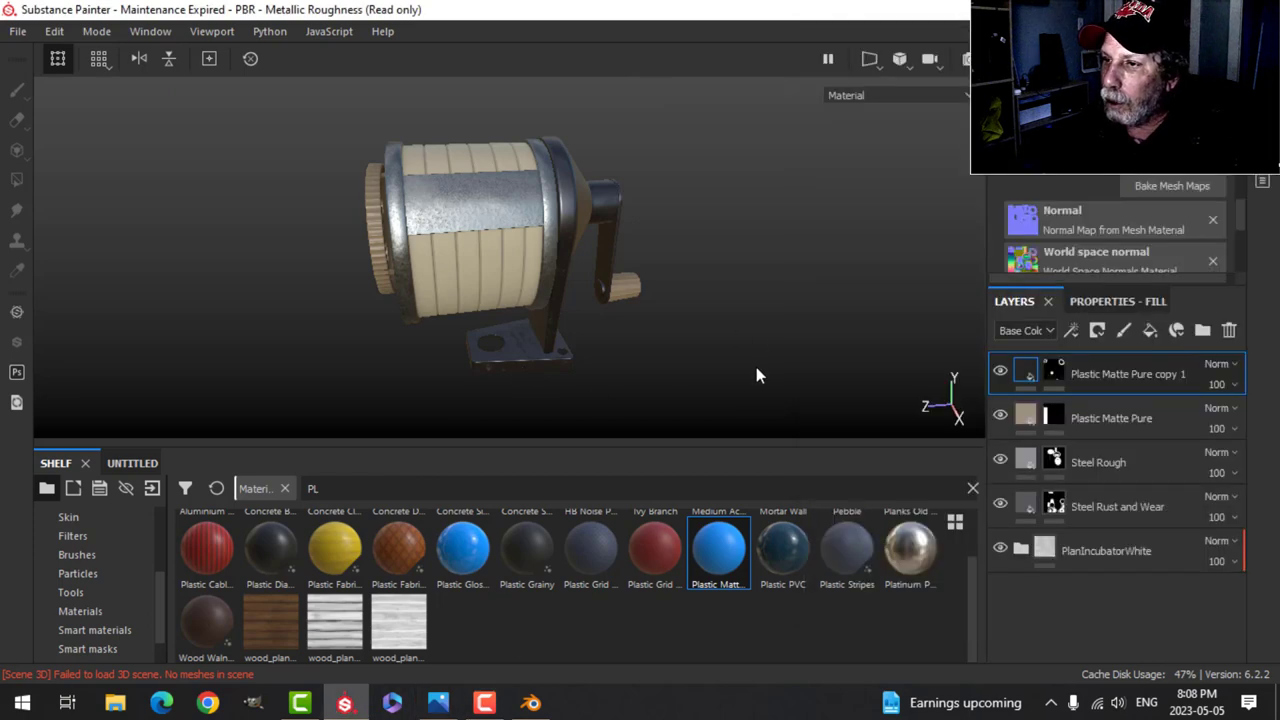
{"action": "middle_click_drag", "start_coordinate": [745, 368], "coordinate": [746, 360], "text": "alt"}
{"action": "left_click_drag", "start_coordinate": [746, 360], "coordinate": [720, 352], "text": "alt"}
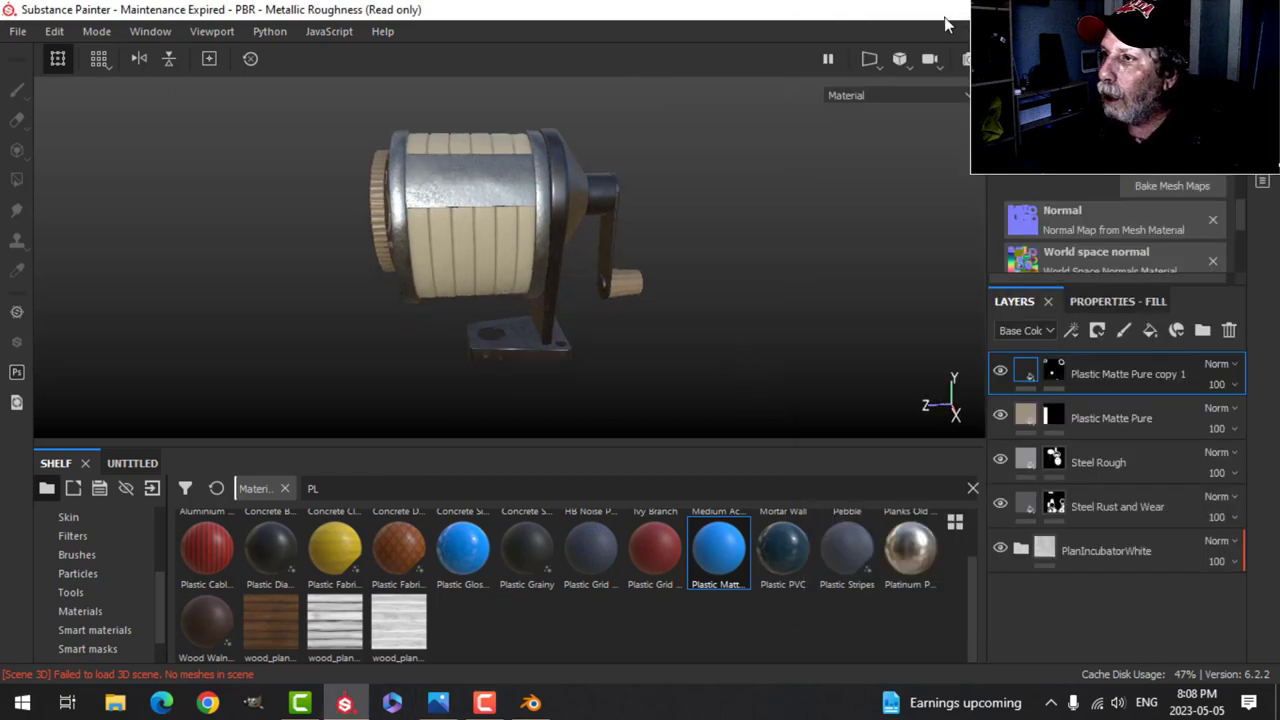
{"action": "left_click", "coordinate": [945, 110]}
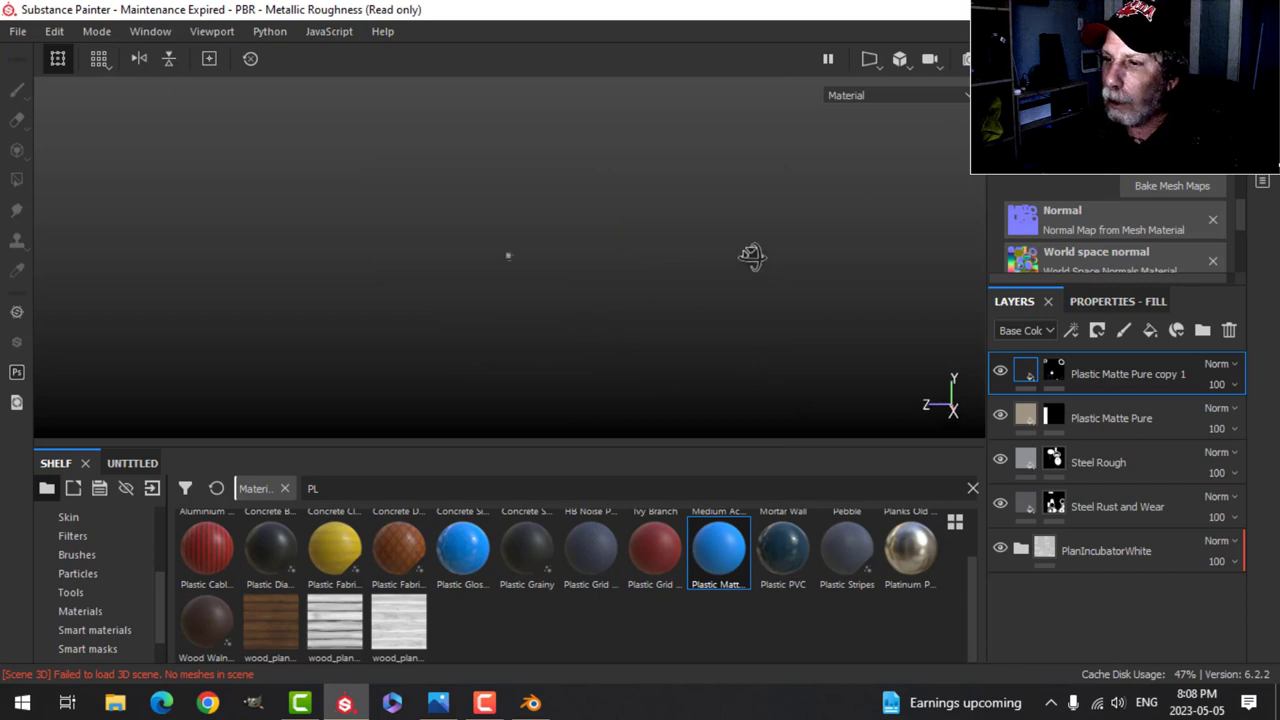
{"action": "left_click_drag", "start_coordinate": [722, 293], "coordinate": [699, 287], "text": "alt"}
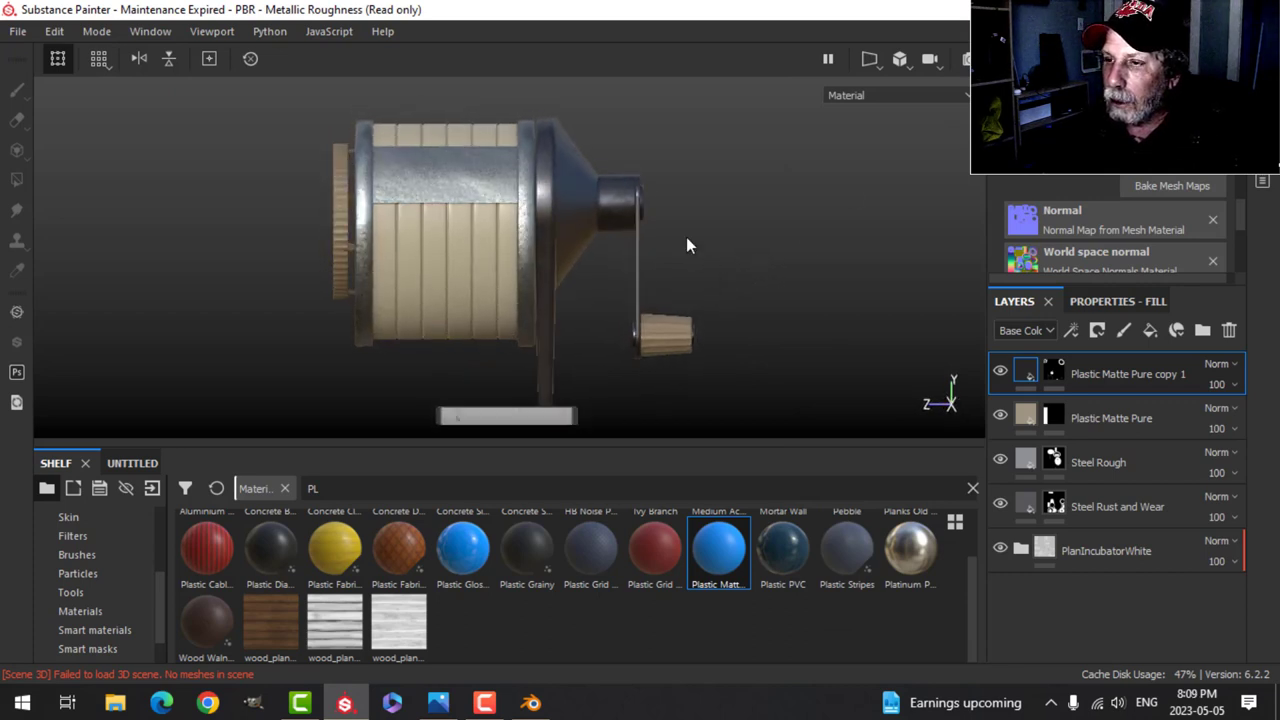
{"action": "middle_click_drag", "start_coordinate": [686, 237], "coordinate": [776, 313], "text": "alt"}
{"action": "scroll", "coordinate": [682, 284], "scroll_direction": "up", "scroll_amount": 3}
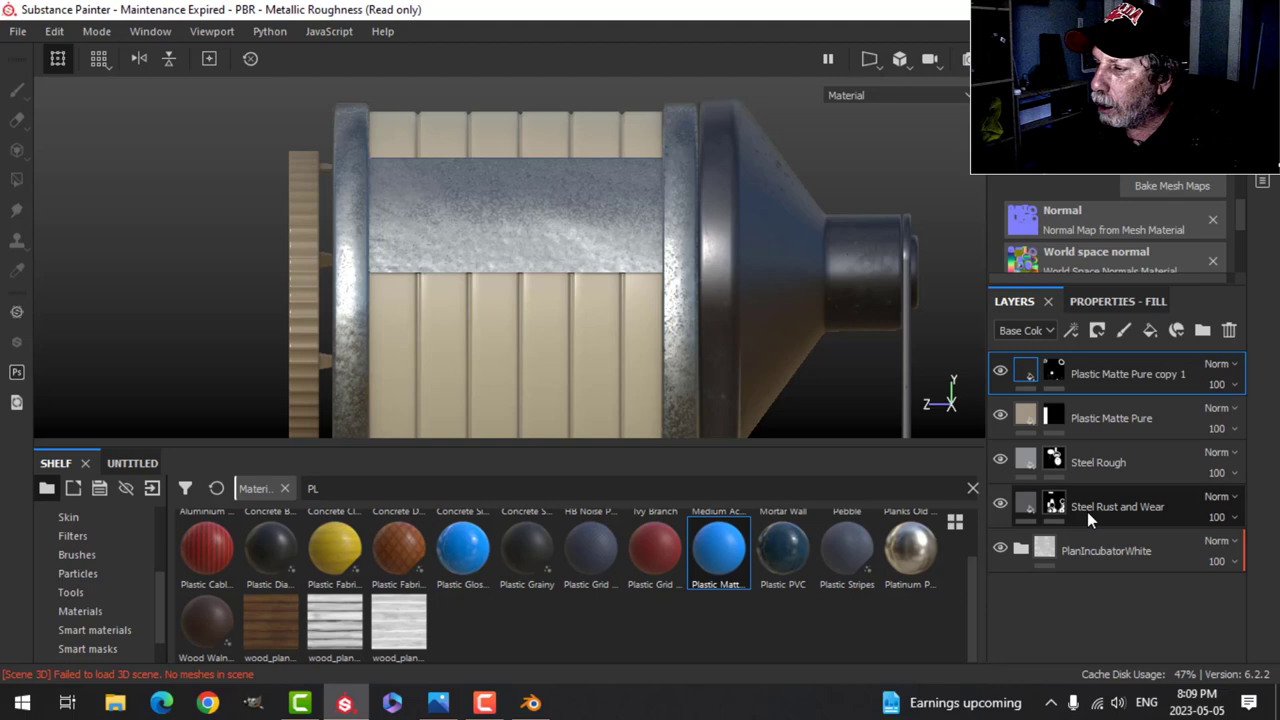
Step: Duplicate the Steel Rough layer and move the copy to the top of the layer stack
{"action": "mouse_move", "coordinate": [1055, 505]}
{"action": "left_click", "coordinate": [1026, 460]}
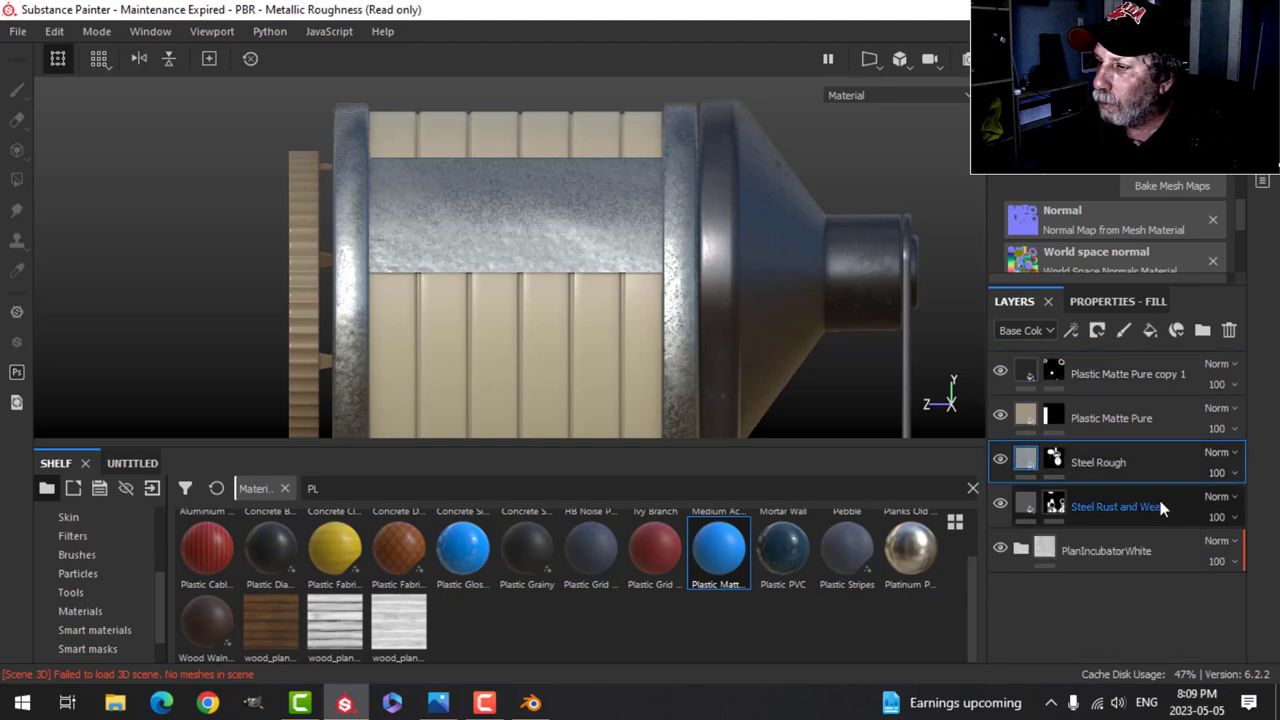
{"action": "right_click", "coordinate": [1024, 458]}
{"action": "left_click", "coordinate": [1100, 195]}
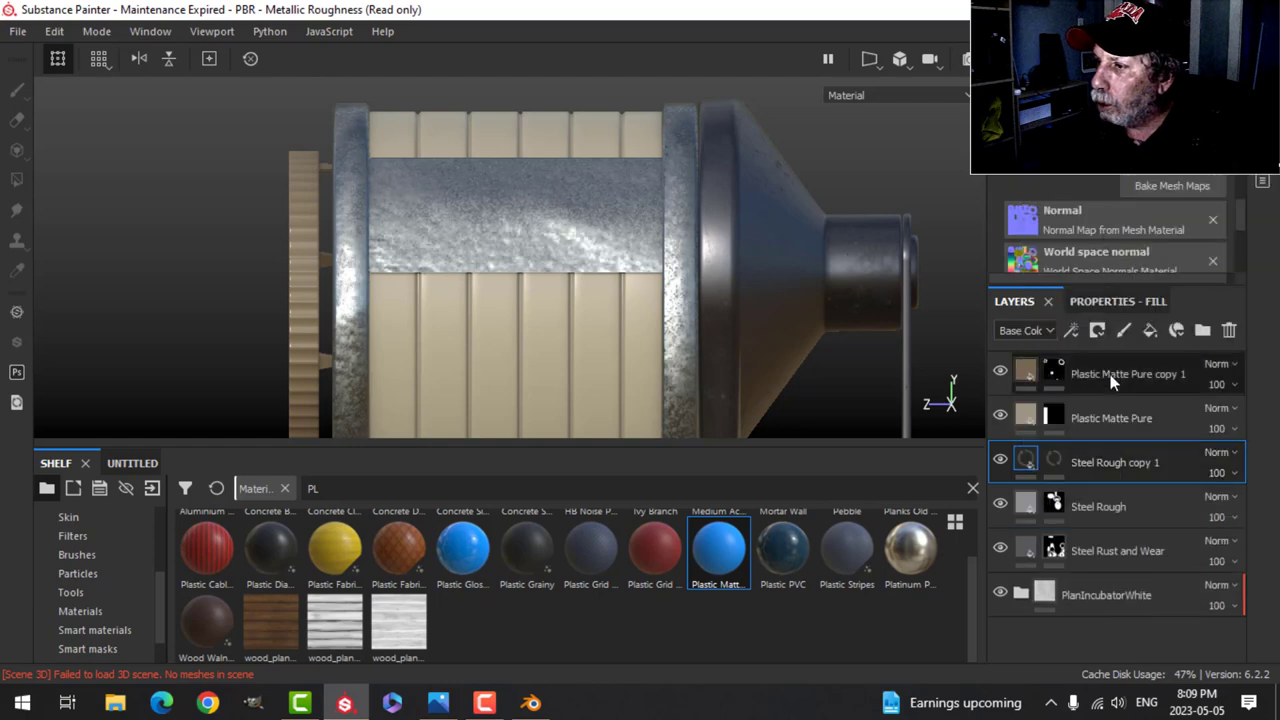
{"action": "left_click_drag", "start_coordinate": [1078, 463], "coordinate": [1085, 362]}
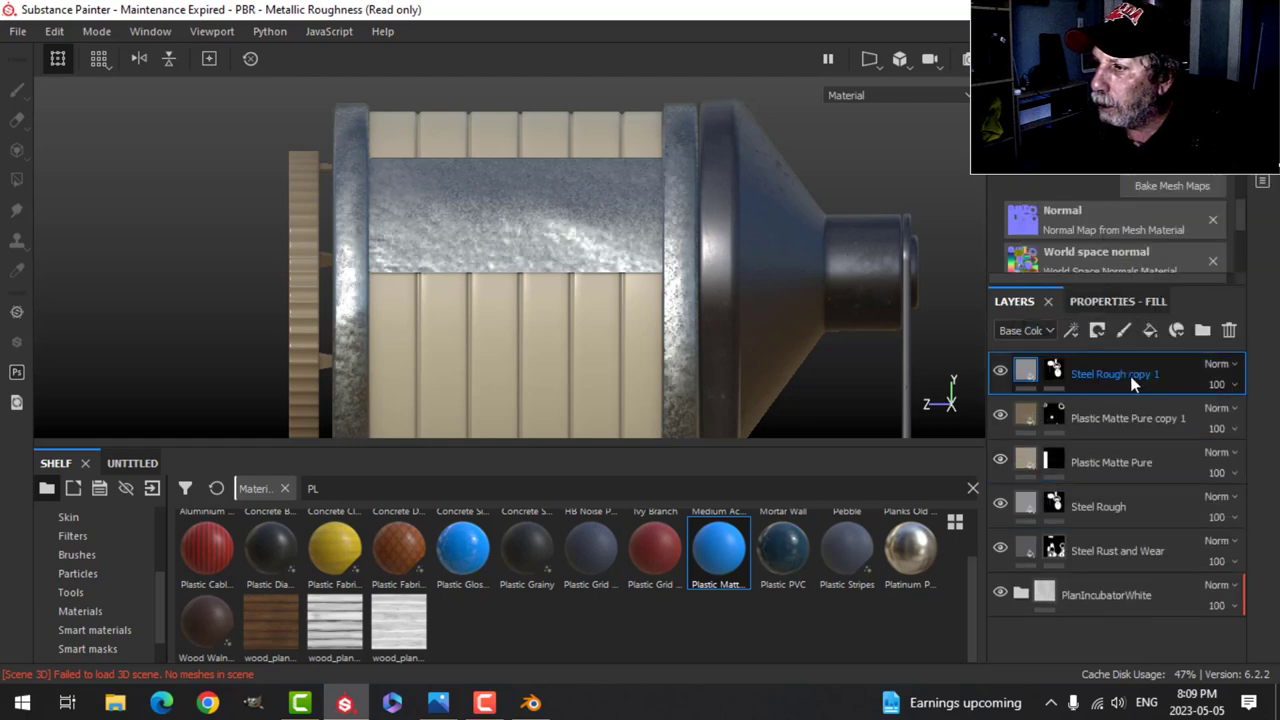
Step: Clear the mask of Steel Rough copy 1 and select the layer's material for editing
{"action": "right_click", "coordinate": [1055, 366]}
{"action": "left_click", "coordinate": [1100, 177]}
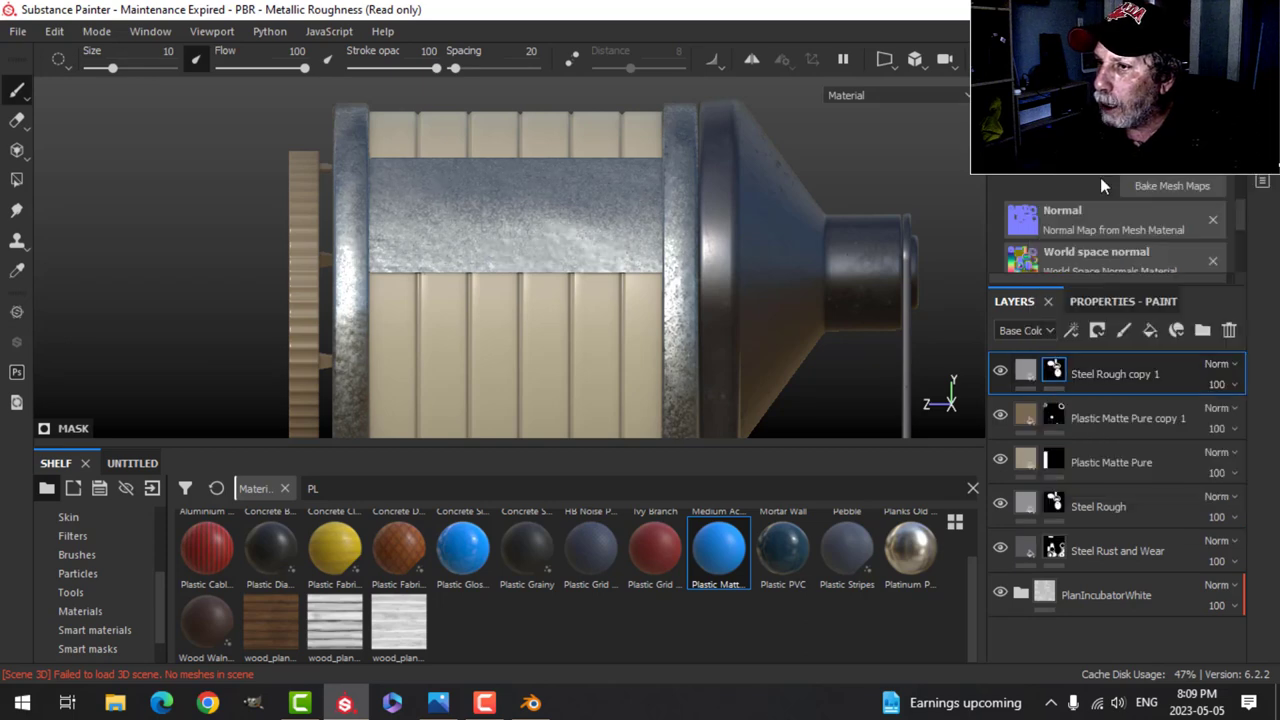
{"action": "left_click", "coordinate": [1038, 366]}
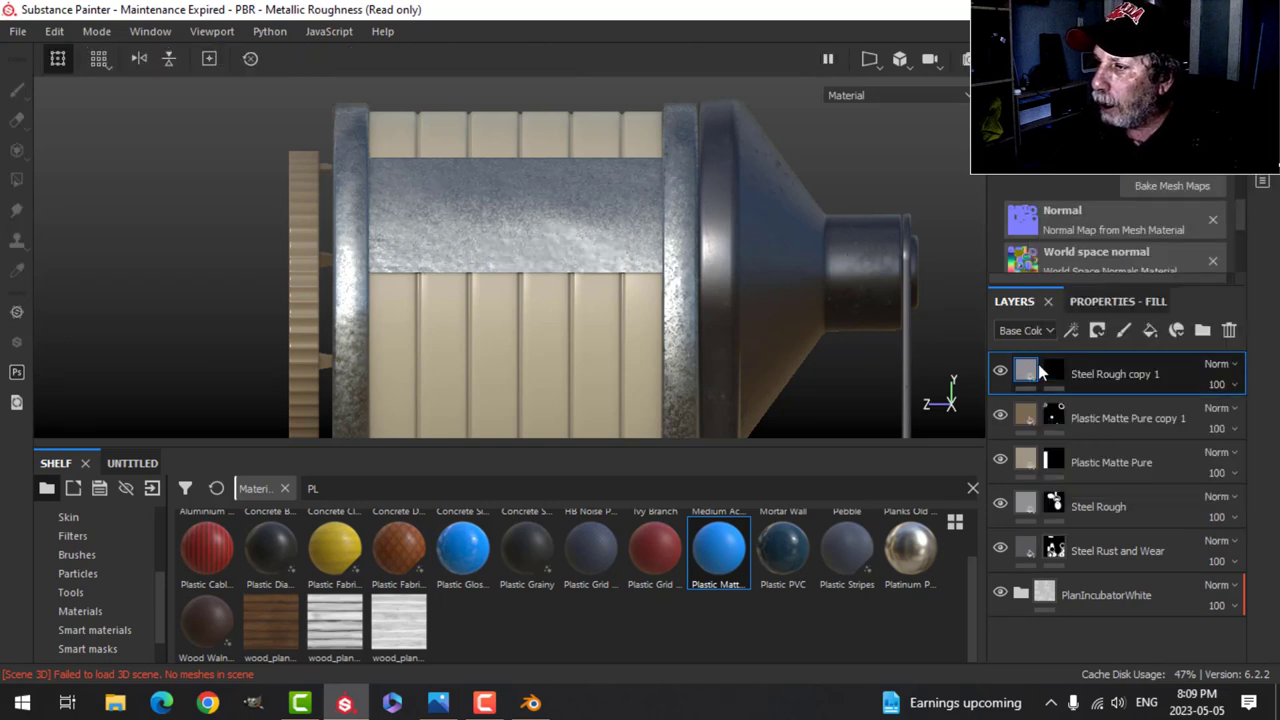
Step: Set the Steel Color of Steel Rough copy 1 to a near-black gray with RGB values of 0.114
{"action": "left_click", "coordinate": [1094, 301]}
{"action": "left_click", "coordinate": [1134, 598]}
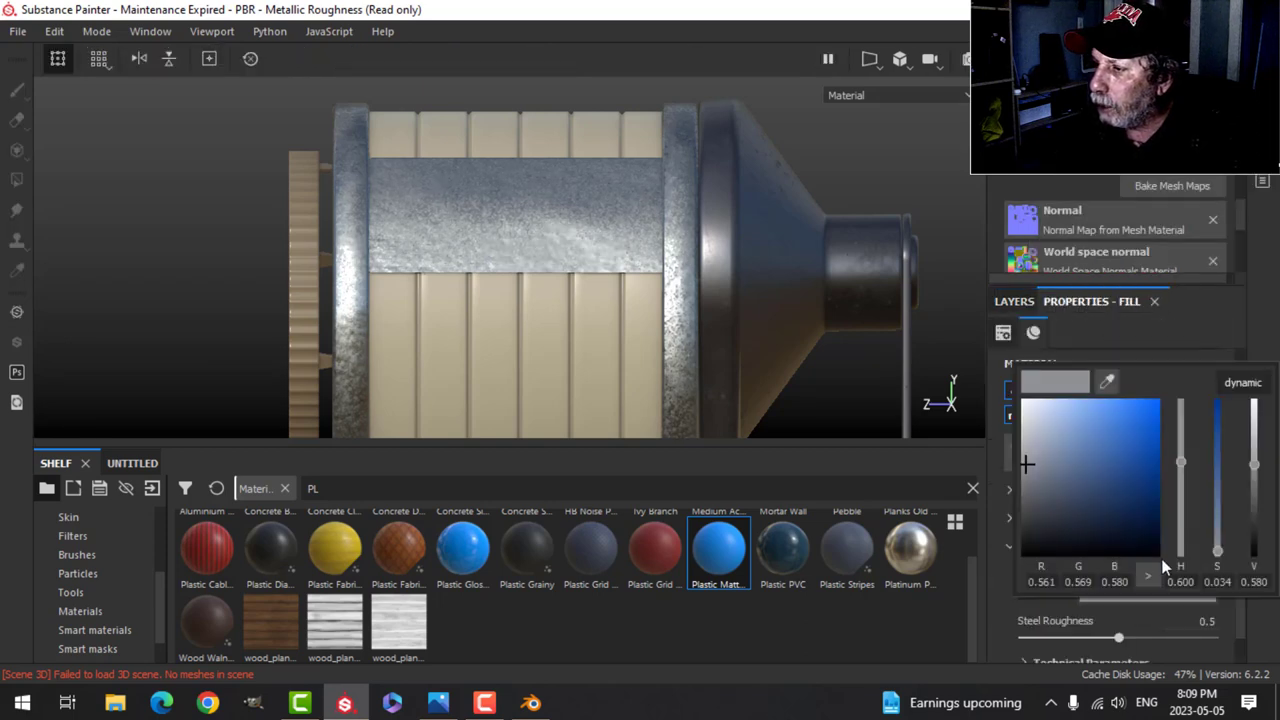
{"action": "left_click", "coordinate": [1025, 537]}
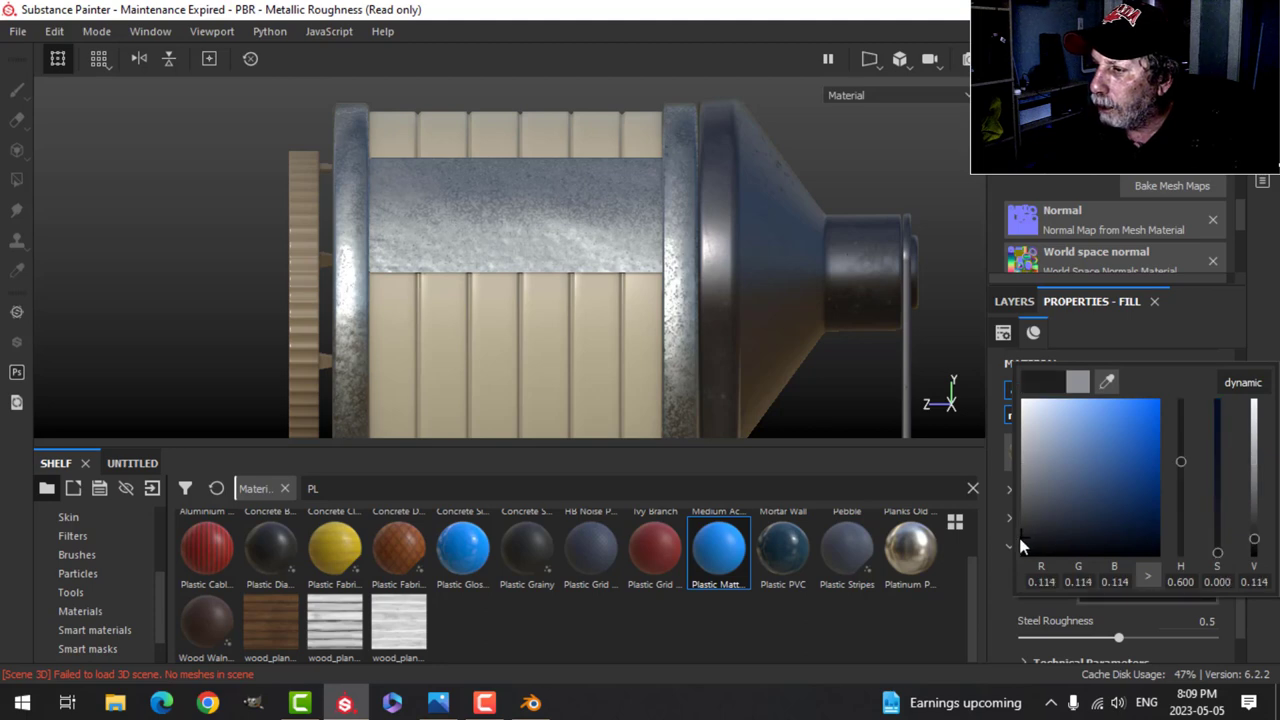
{"action": "left_click", "coordinate": [1267, 318]}
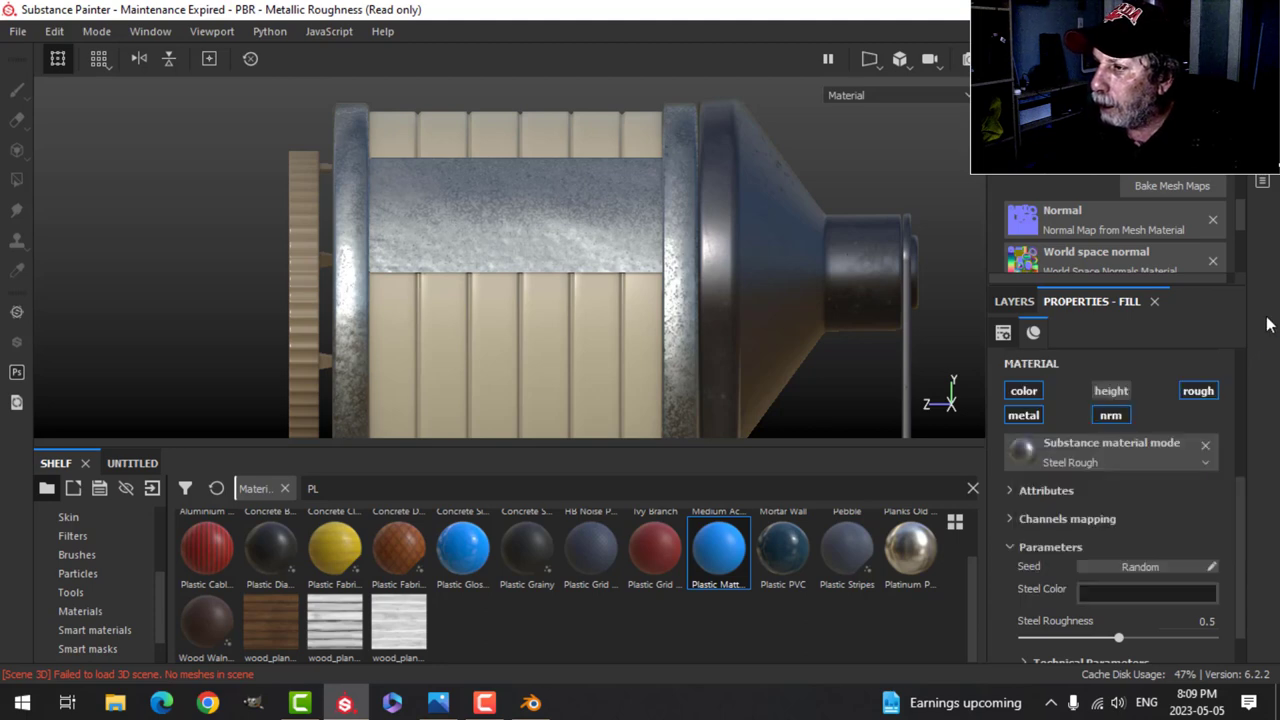
Step: Activate the Paint brush on the mask of Steel Rough copy 1 and load the solid square alpha, searching the alphas for SQ
{"action": "left_click", "coordinate": [1015, 301]}
{"action": "key", "text": "1"}
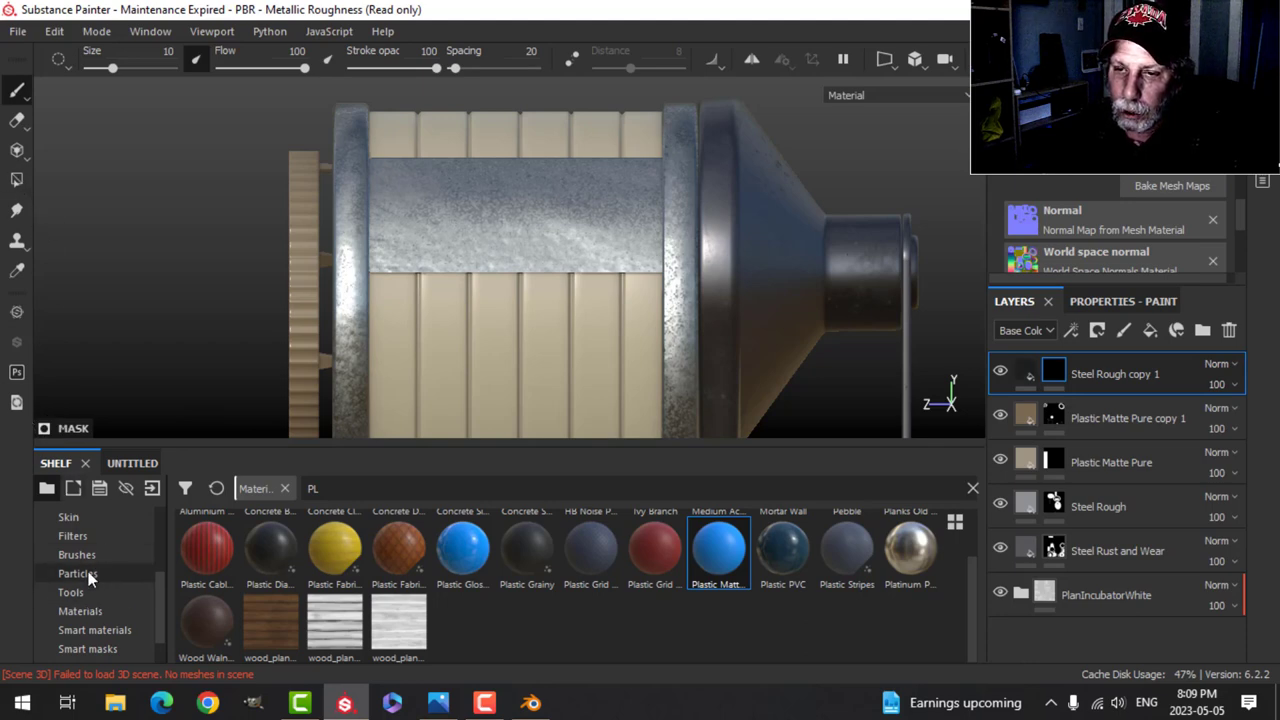
{"action": "scroll", "coordinate": [88, 571], "scroll_direction": "up", "scroll_amount": 3}
{"action": "left_click", "coordinate": [85, 540]}
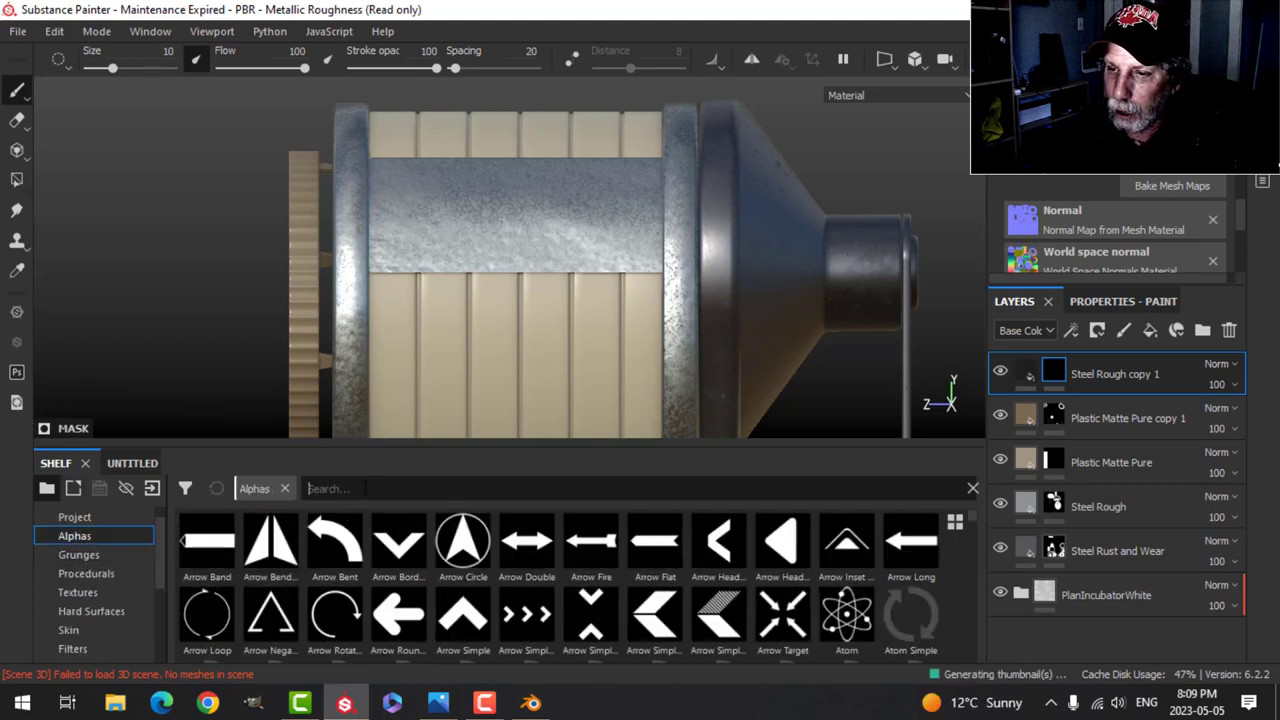
{"action": "type", "text": "SQ"}
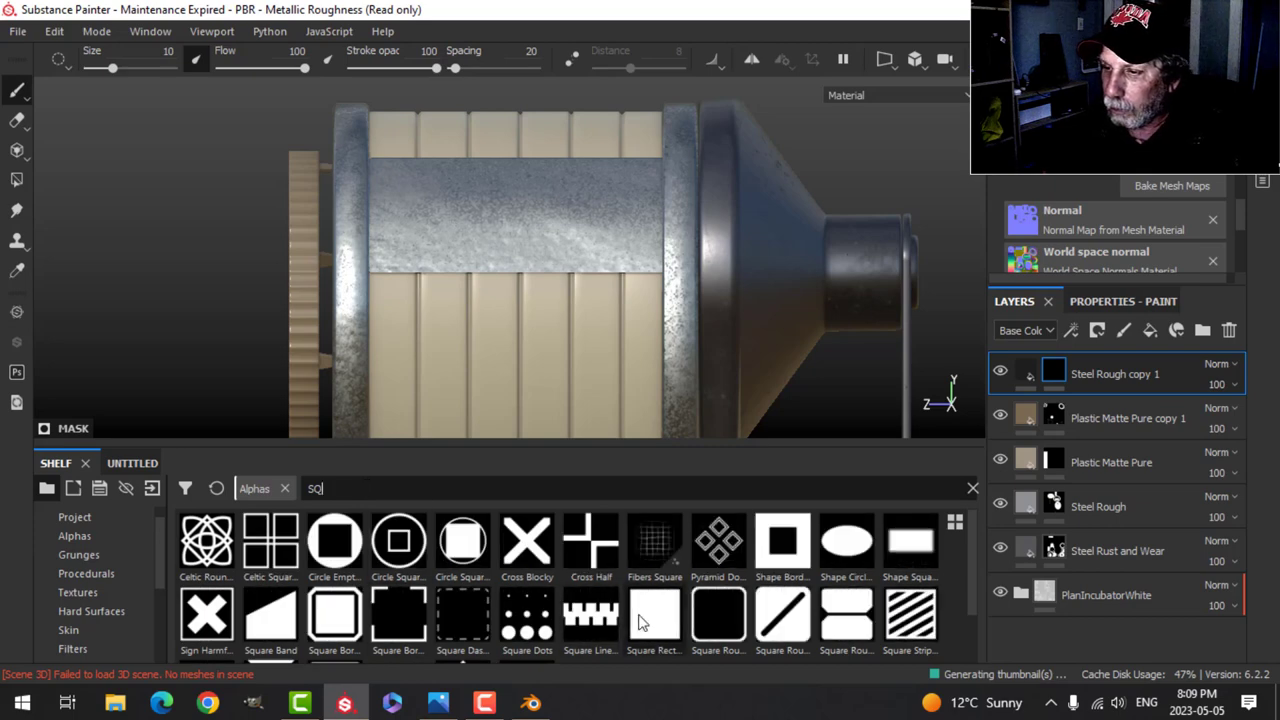
{"action": "left_click", "coordinate": [641, 622]}
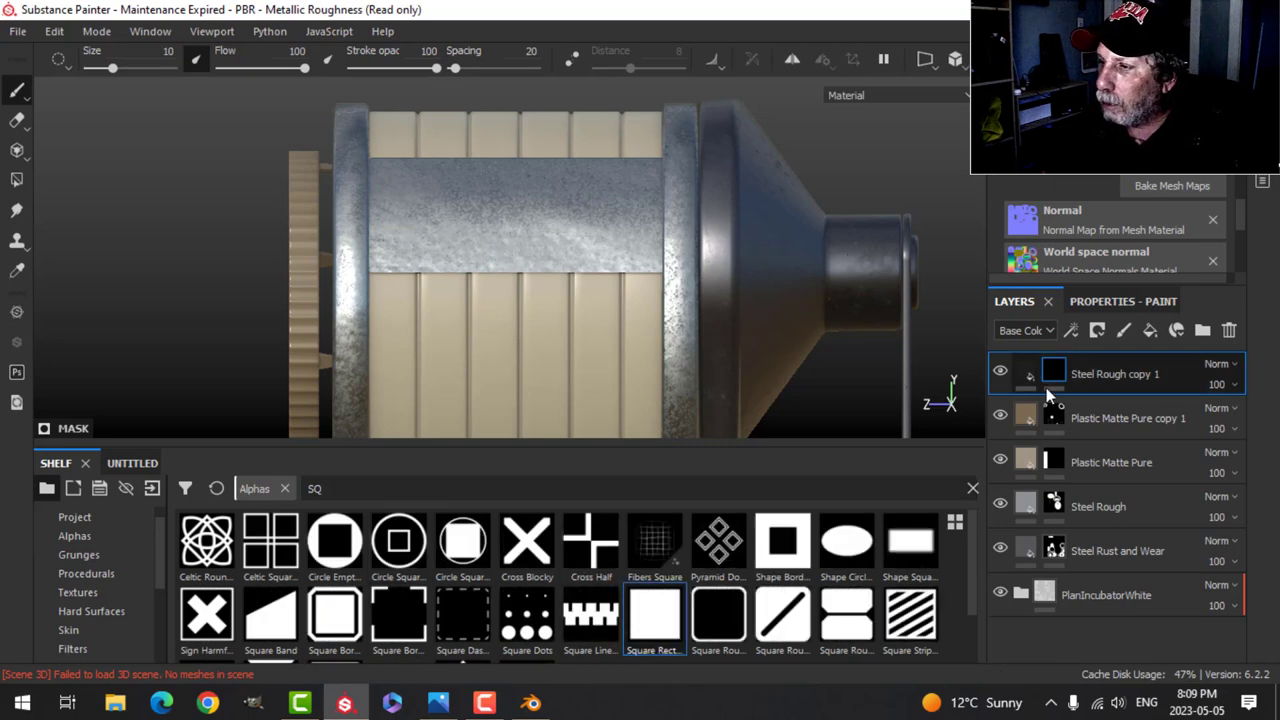
Step: Enlarge the brush to 18.83 and paint a straight dark stripe along the lower half of the barrel's steel plate
{"action": "right_click_drag", "start_coordinate": [409, 273], "coordinate": [398, 245], "text": "ctrl"}
{"action": "left_click", "coordinate": [398, 243]}
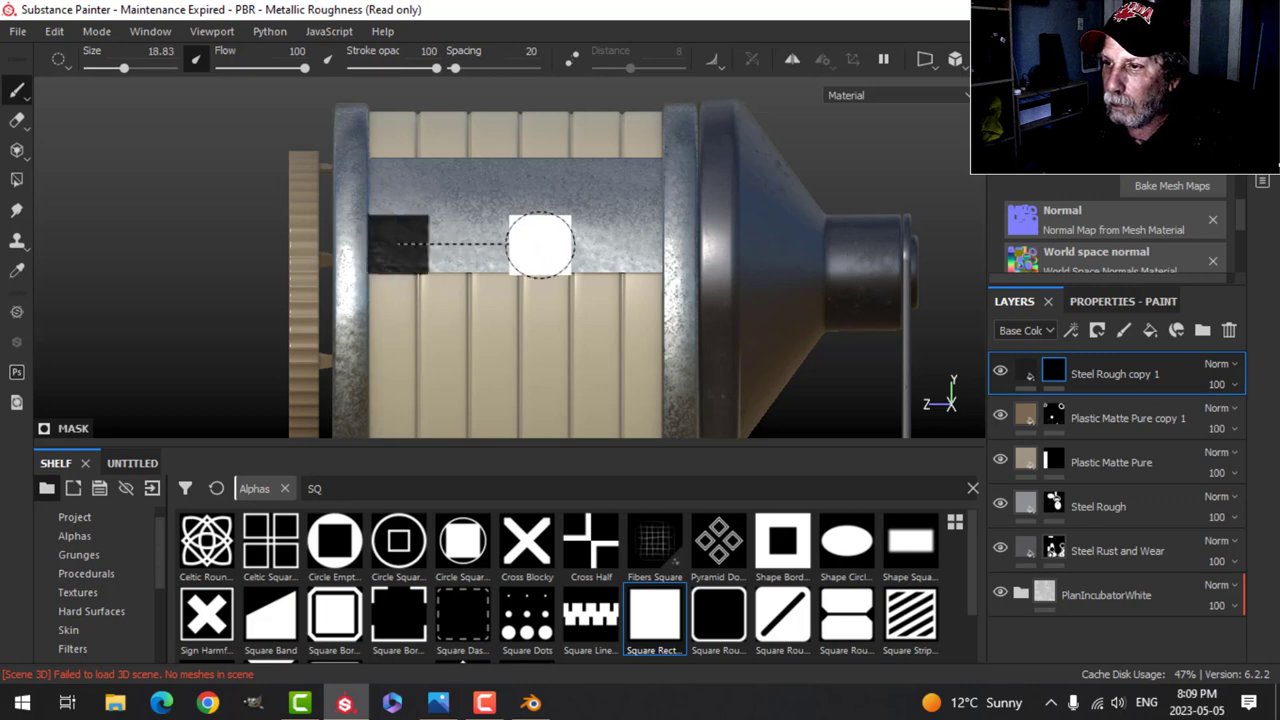
{"action": "key", "text": "ctrl+shift"}
{"action": "left_click", "coordinate": [662, 245], "text": "ctrl+shift"}
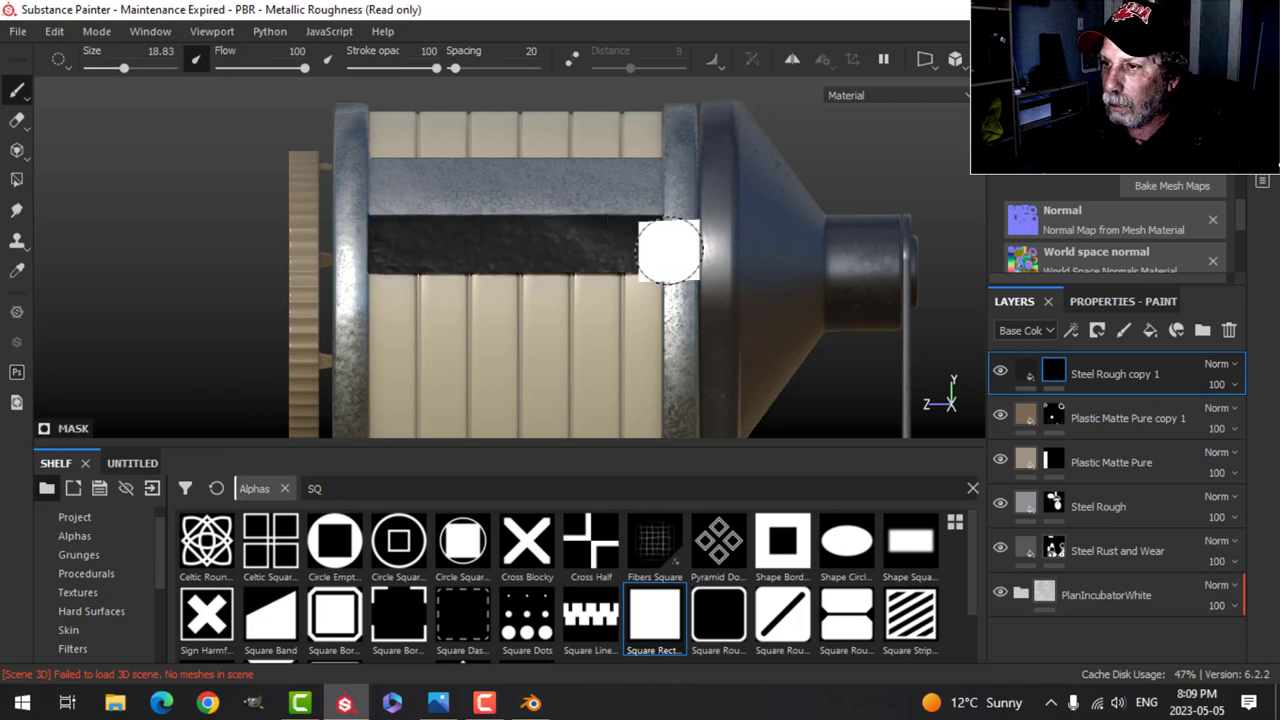
Step: Paint a matching straight dark stripe along the lower half of the steel plate on the barrel's opposite side
{"action": "scroll", "coordinate": [694, 291], "scroll_direction": "down", "scroll_amount": 1}
{"action": "scroll", "coordinate": [682, 303], "scroll_direction": "up", "scroll_amount": 4}
{"action": "scroll", "coordinate": [674, 303], "scroll_direction": "down", "scroll_amount": 3}
{"action": "left_click_drag", "start_coordinate": [673, 302], "coordinate": [643, 373], "text": "alt"}
{"action": "scroll", "coordinate": [643, 373], "scroll_direction": "up", "scroll_amount": 4}
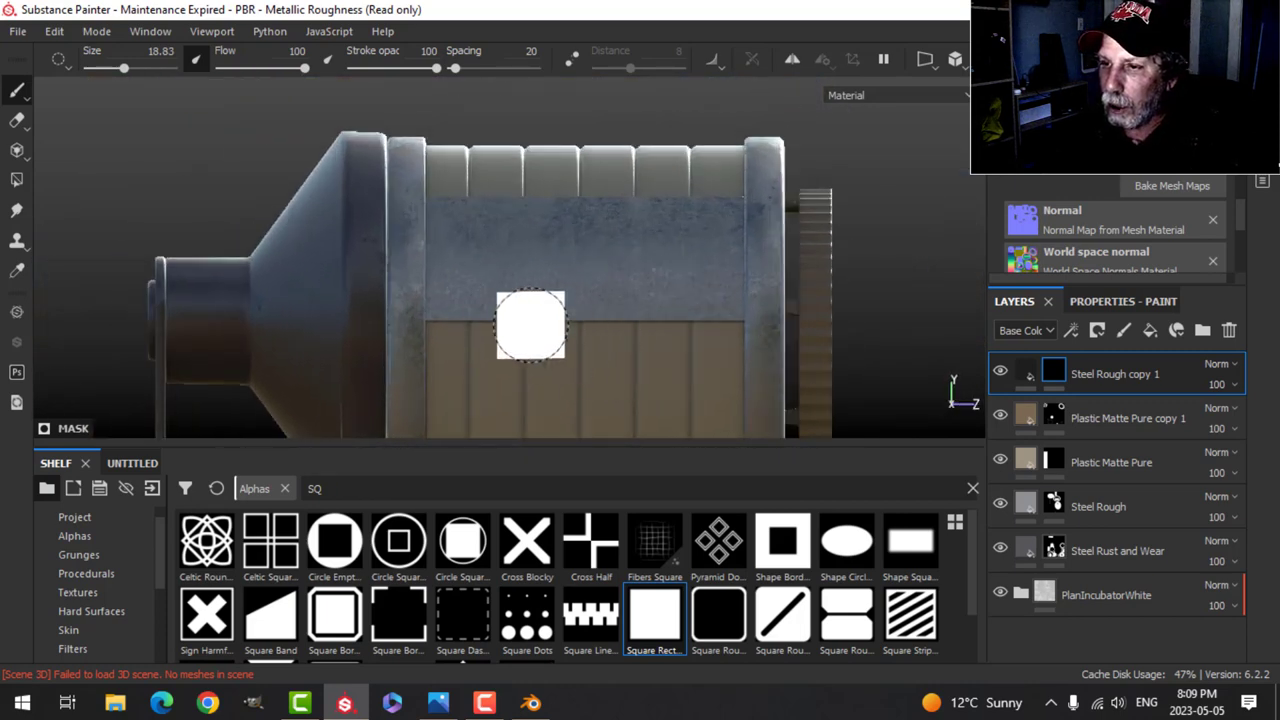
{"action": "left_click", "coordinate": [453, 286]}
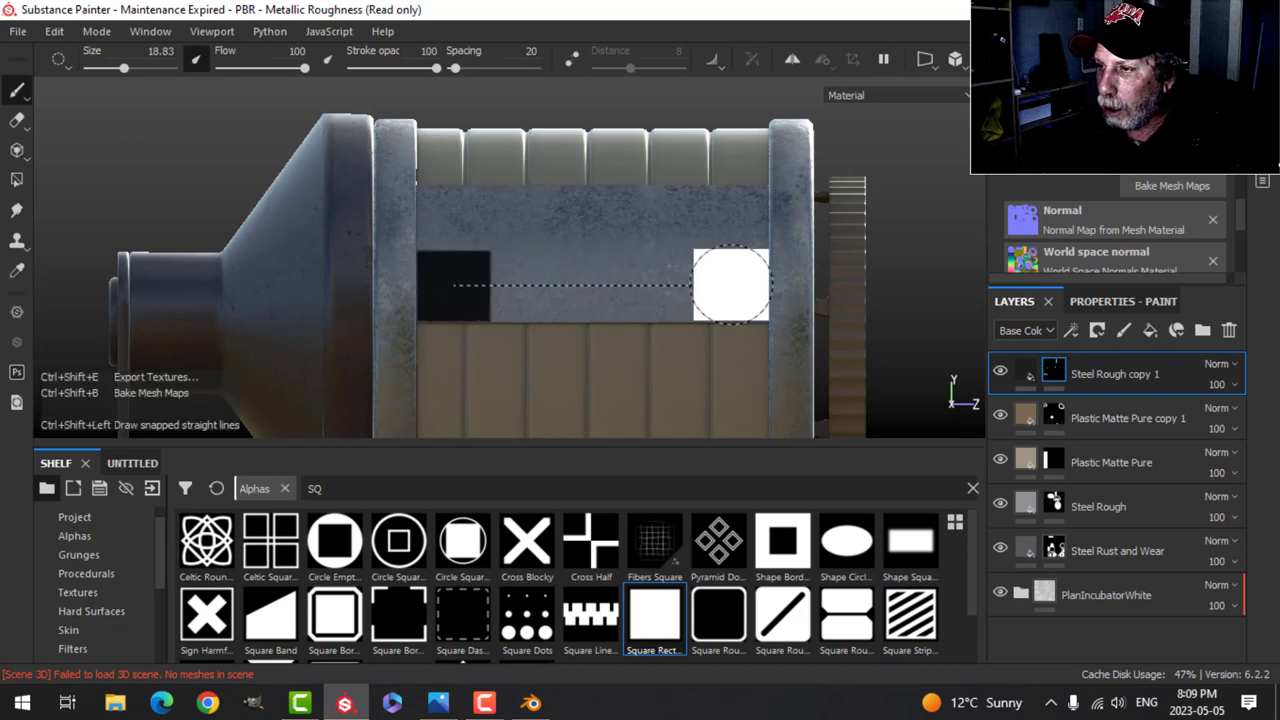
{"action": "left_click", "coordinate": [731, 285], "text": "shift"}
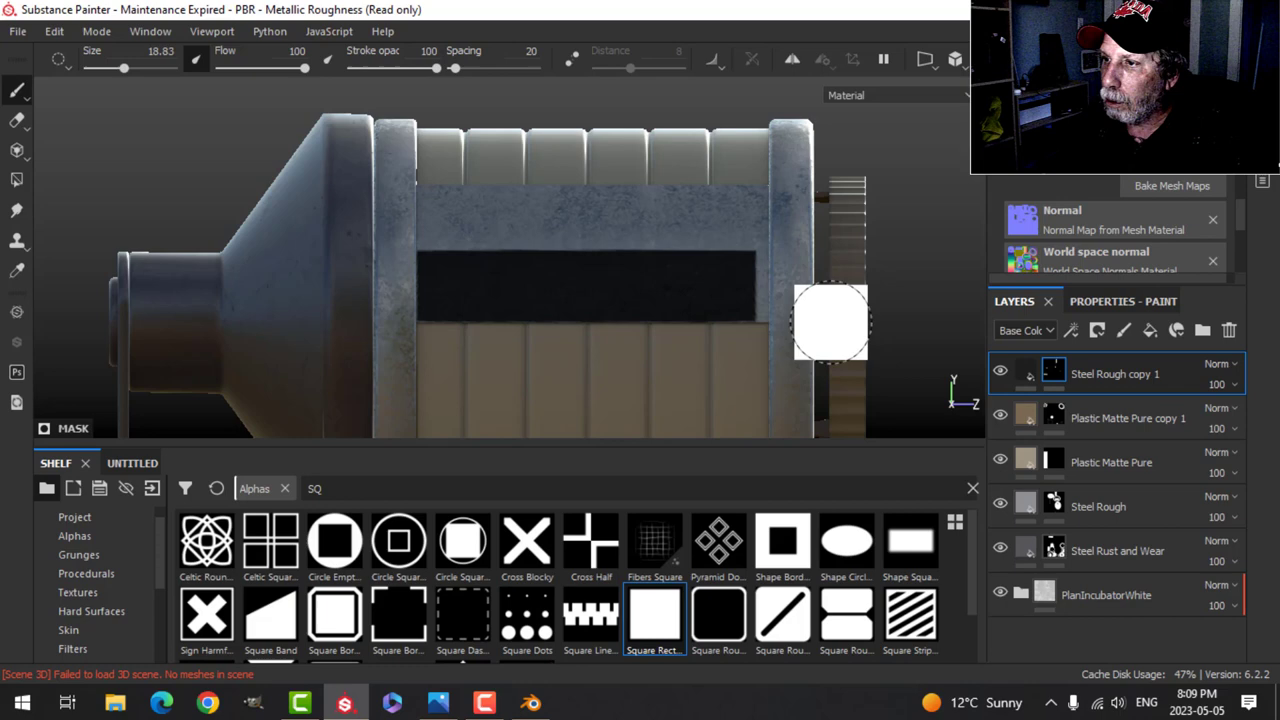
Step: Erase the dark overspill from the steel rim at the dial-side end of the stripe
{"action": "scroll", "coordinate": [742, 310], "scroll_direction": "up", "scroll_amount": 3}
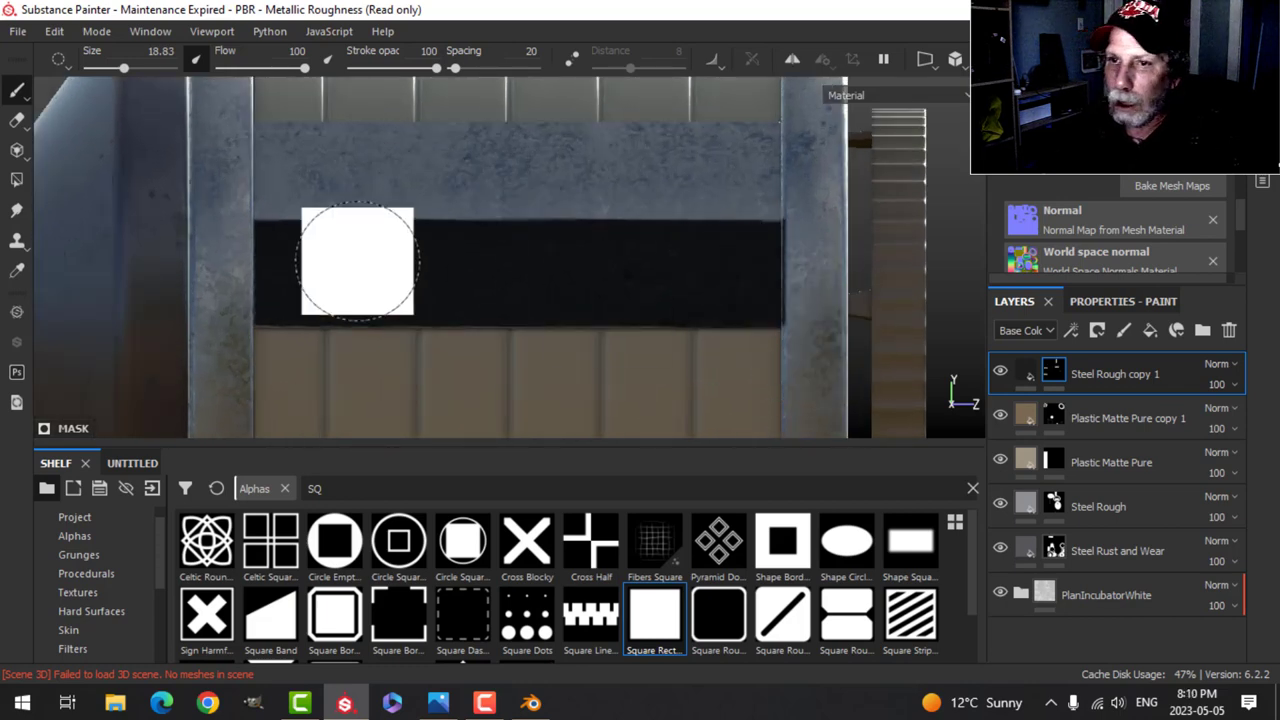
{"action": "left_click", "coordinate": [18, 121]}
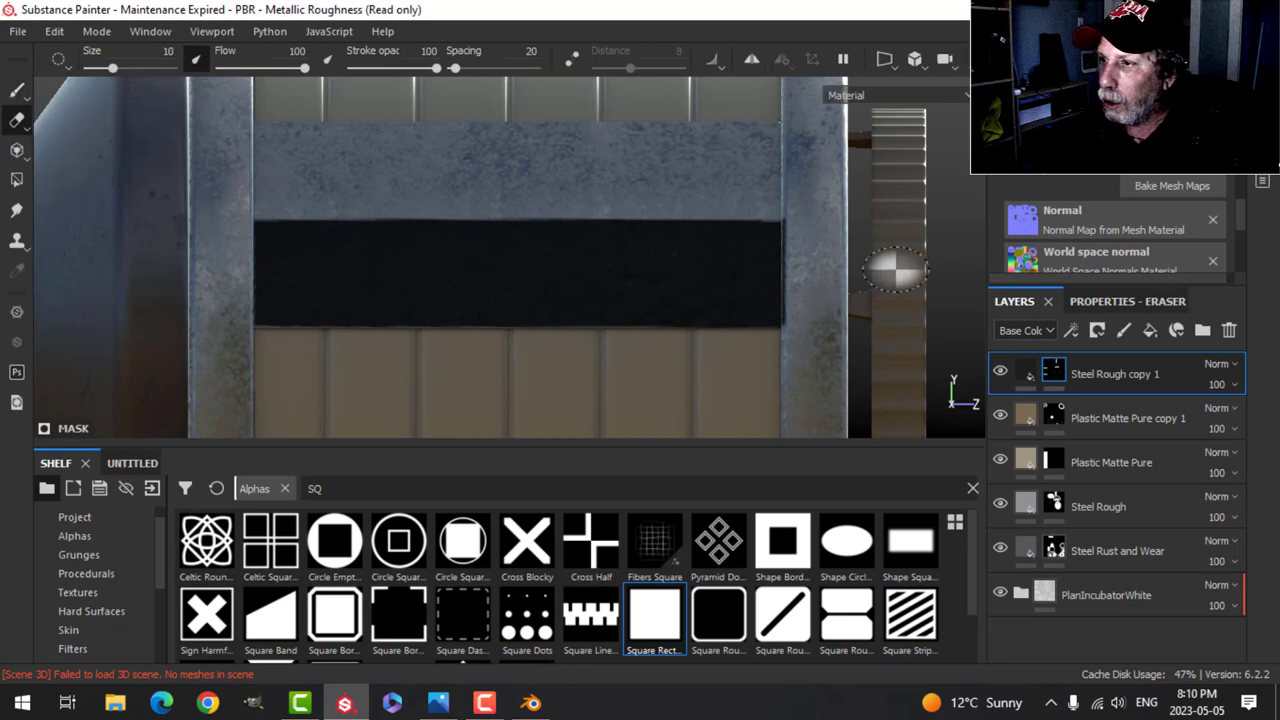
{"action": "left_click", "coordinate": [804, 206]}
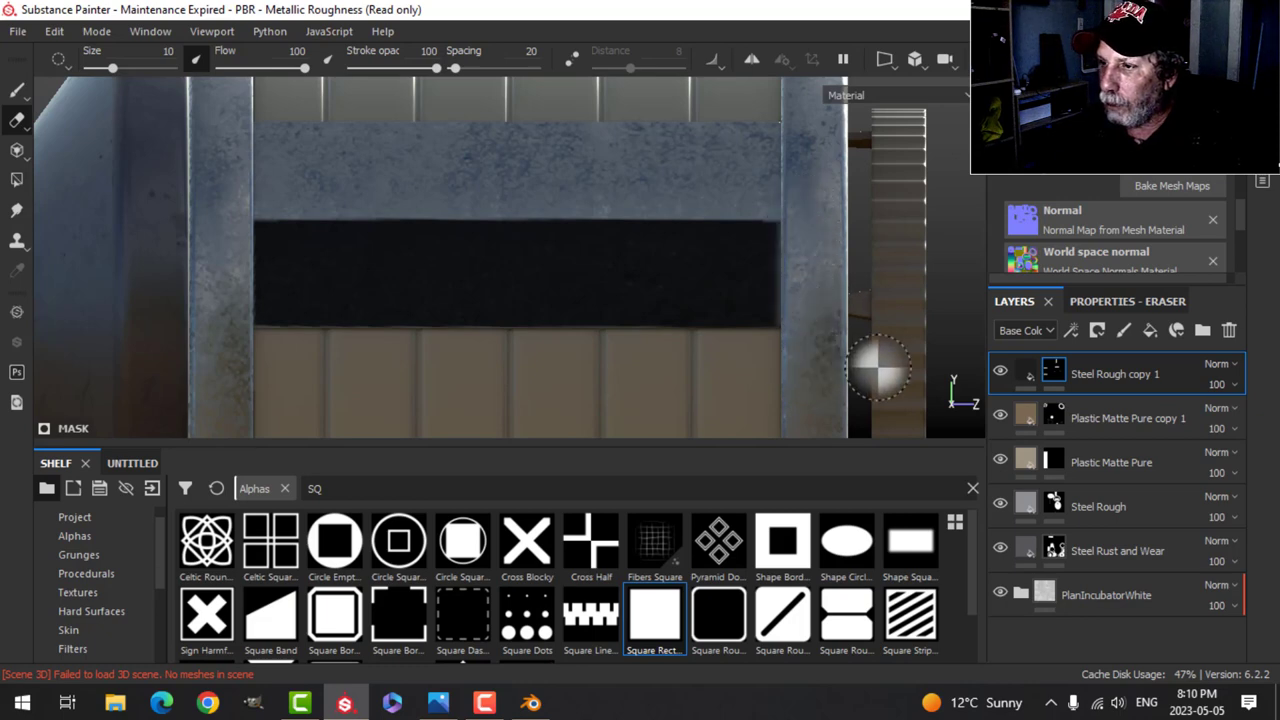
Step: Add a paint layer above Steel Rough copy 1, facing the side of the barrel with the first dark stripe
{"action": "scroll", "coordinate": [790, 383], "scroll_direction": "down", "scroll_amount": 2}
{"action": "mouse_move", "coordinate": [757, 380]}
{"action": "left_mouse_down", "text": "alt"}
{"action": "mouse_move", "coordinate": [843, 329]}
{"action": "mouse_move", "coordinate": [845, 365]}
{"action": "mouse_move", "coordinate": [649, 343]}
{"action": "mouse_move", "coordinate": [780, 286]}
{"action": "mouse_move", "coordinate": [883, 286]}
{"action": "mouse_move", "coordinate": [588, 231]}
{"action": "mouse_move", "coordinate": [717, 206]}
{"action": "mouse_move", "coordinate": [551, 249]}
{"action": "mouse_move", "coordinate": [826, 286]}
{"action": "mouse_move", "coordinate": [813, 308]}
{"action": "mouse_move", "coordinate": [830, 318]}
{"action": "mouse_move", "coordinate": [571, 280]}
{"action": "mouse_move", "coordinate": [585, 283]}
{"action": "left_mouse_up", "text": "alt"}
{"action": "scroll", "coordinate": [845, 365], "scroll_direction": "down", "scroll_amount": 2}
{"action": "middle_click_drag", "start_coordinate": [586, 283], "coordinate": [660, 371], "text": "alt"}
{"action": "right_click_drag", "start_coordinate": [660, 371], "coordinate": [750, 335], "text": "alt"}
{"action": "middle_click_drag", "start_coordinate": [718, 340], "coordinate": [759, 396], "text": "alt"}
{"action": "left_click", "coordinate": [1110, 301]}
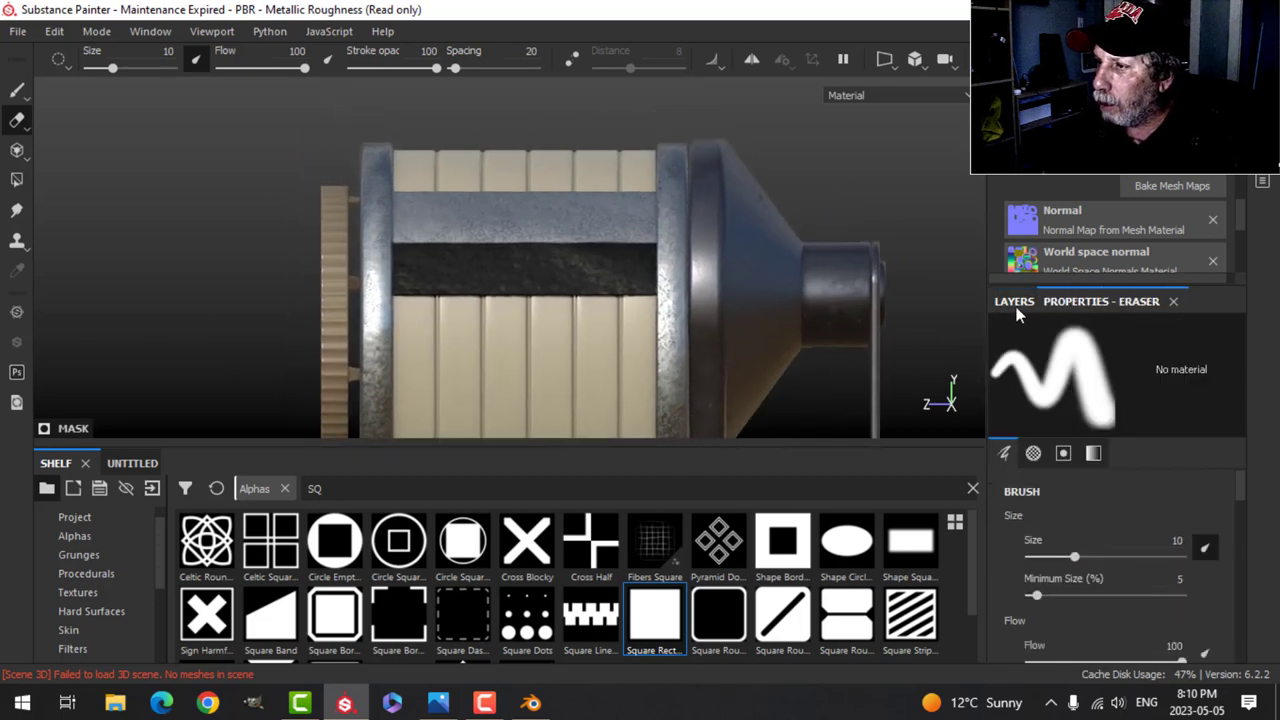
{"action": "left_click", "coordinate": [1014, 301]}
{"action": "left_click", "coordinate": [1123, 332]}
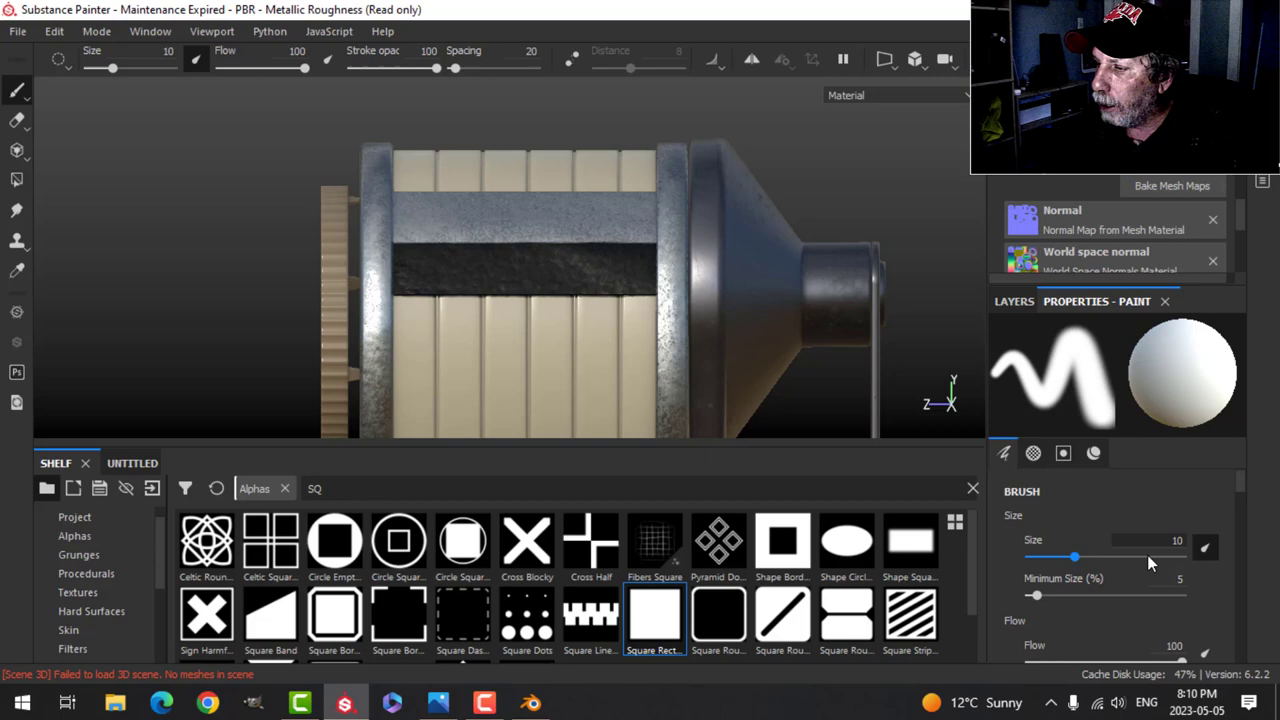
Step: Examine the two-line label on the sharpener's barrel in the enlarged reference photo
{"action": "left_click", "coordinate": [440, 703]}
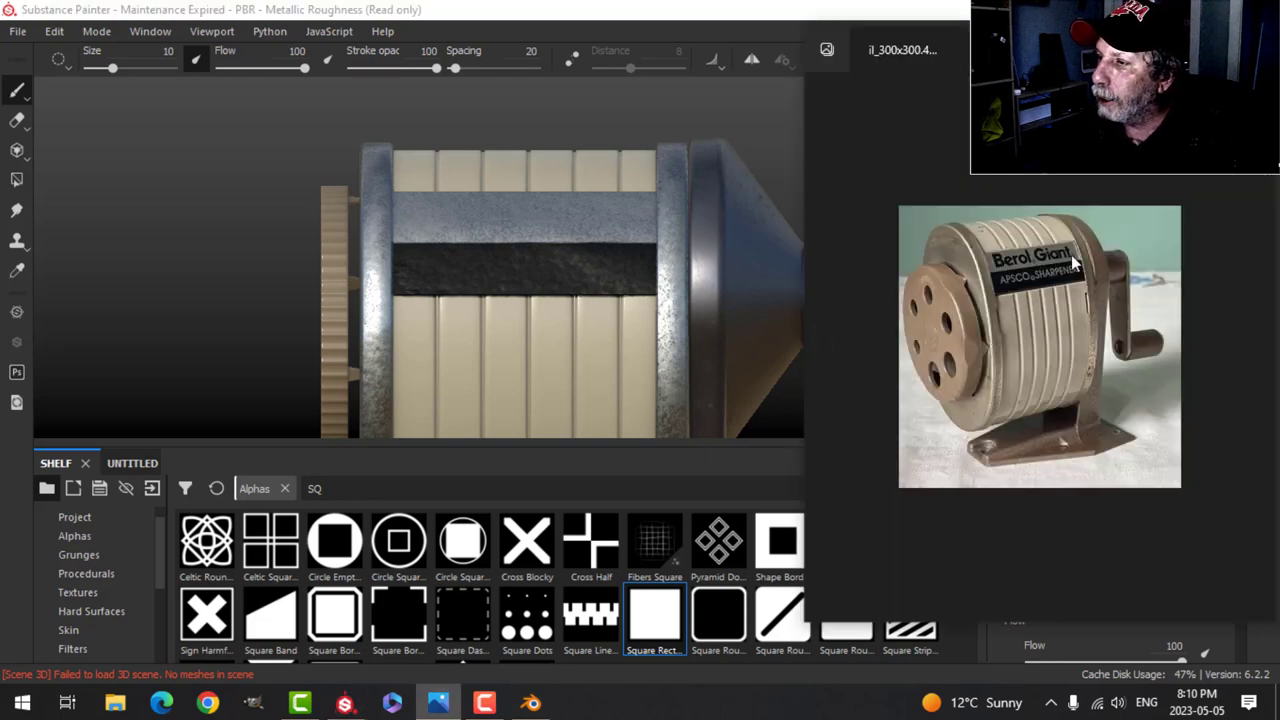
{"action": "scroll", "coordinate": [1068, 278], "scroll_direction": "up", "scroll_amount": 2}
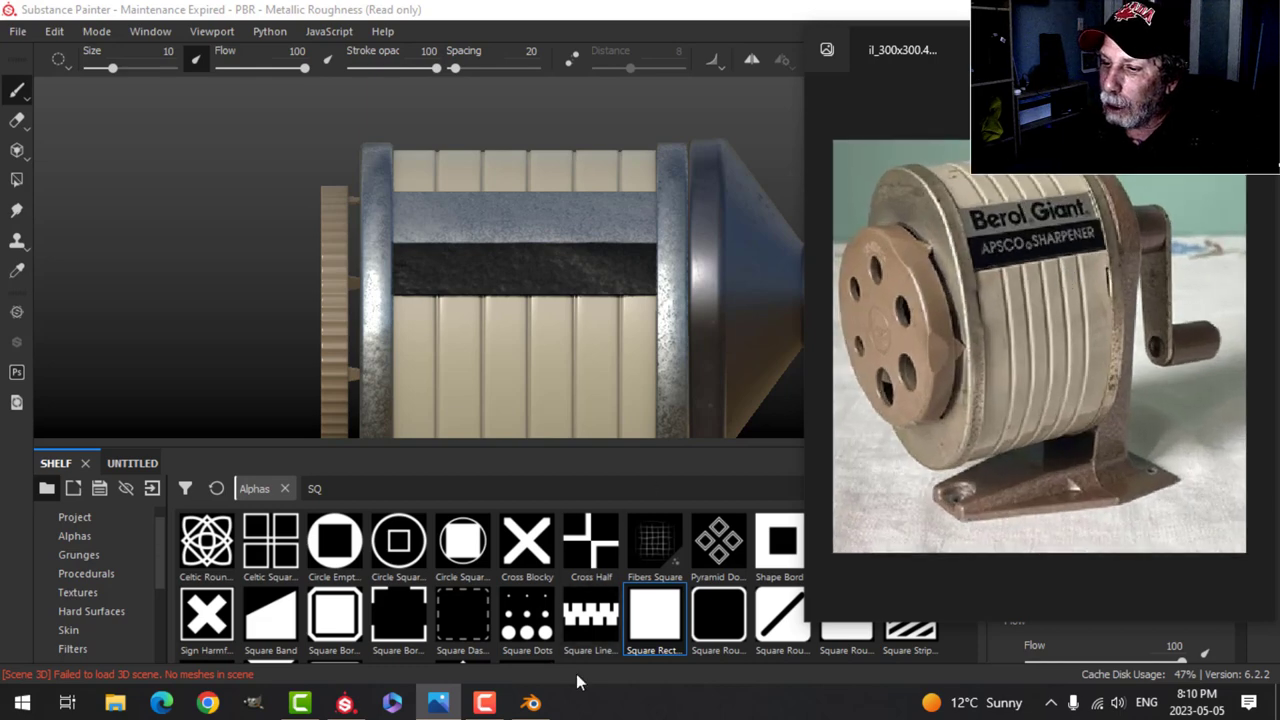
{"action": "left_click", "coordinate": [344, 705]}
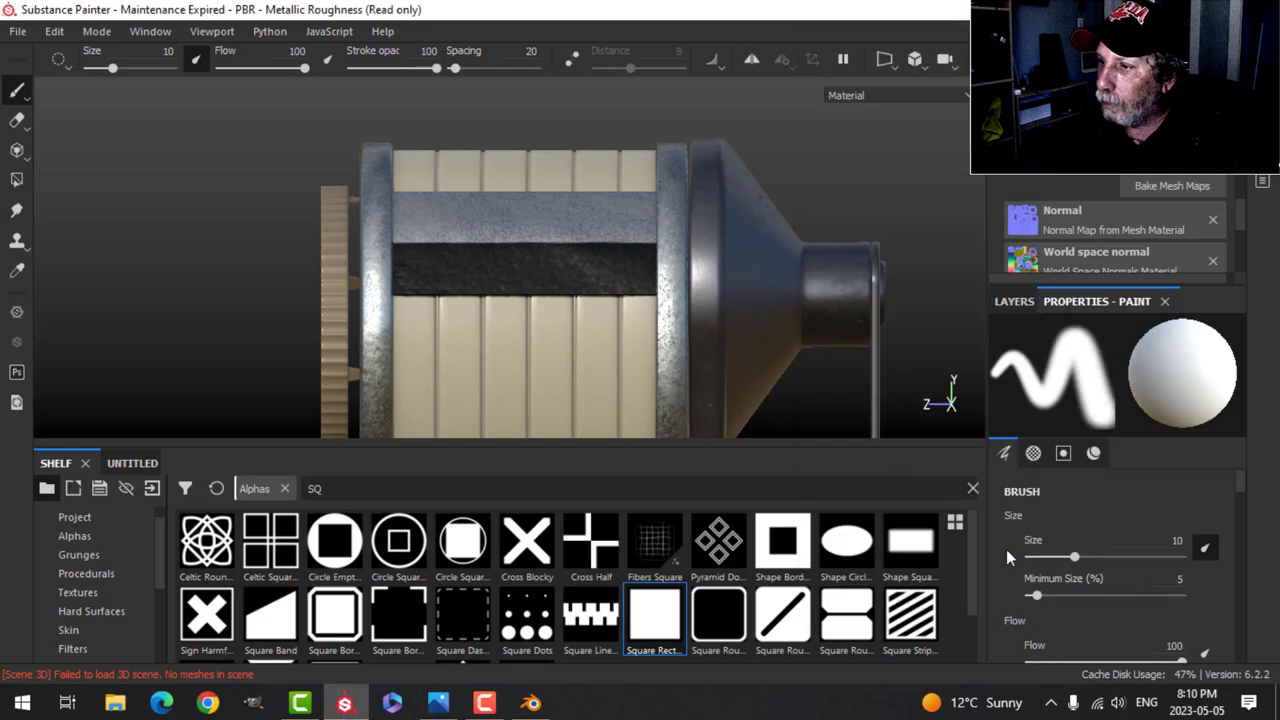
Step: Limit the paint material to color and height, with height -0.0242 and a near-black base color of RGB 0.011
{"action": "left_click", "coordinate": [1014, 301]}
{"action": "left_click", "coordinate": [1097, 301]}
{"action": "scroll", "coordinate": [1131, 530], "scroll_direction": "down", "scroll_amount": 3}
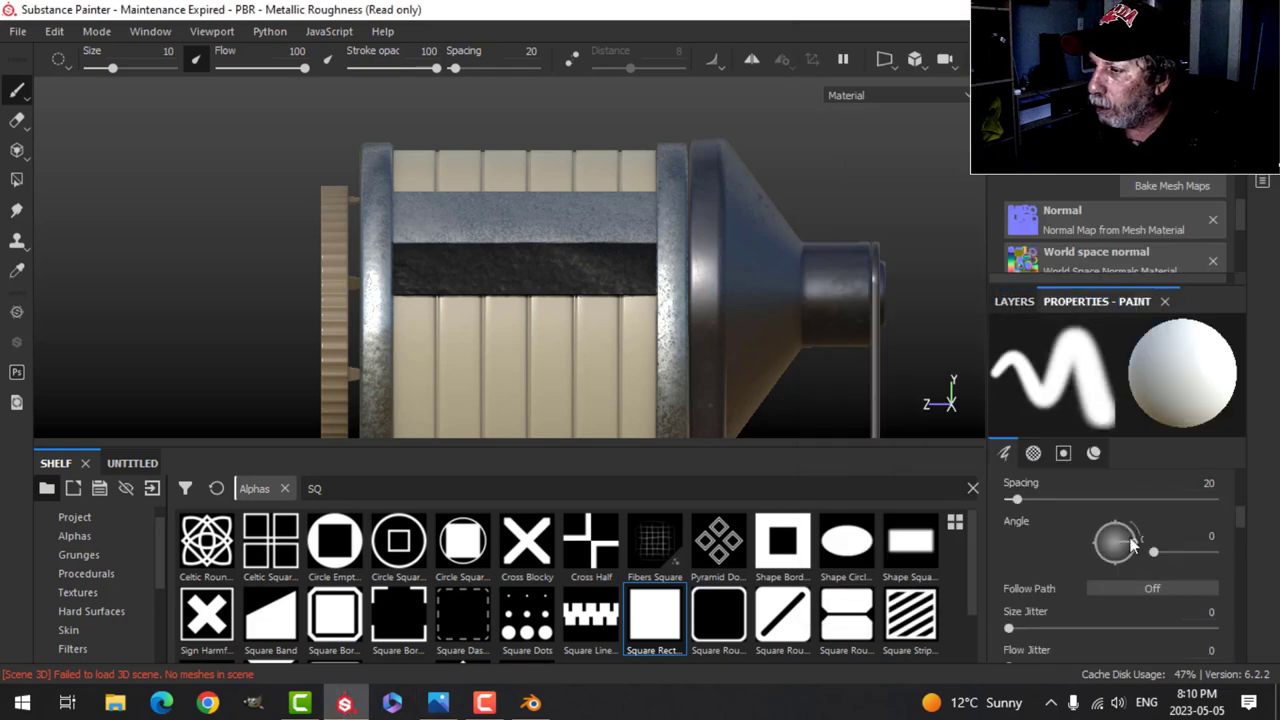
{"action": "scroll", "coordinate": [1120, 540], "scroll_direction": "down", "scroll_amount": 10}
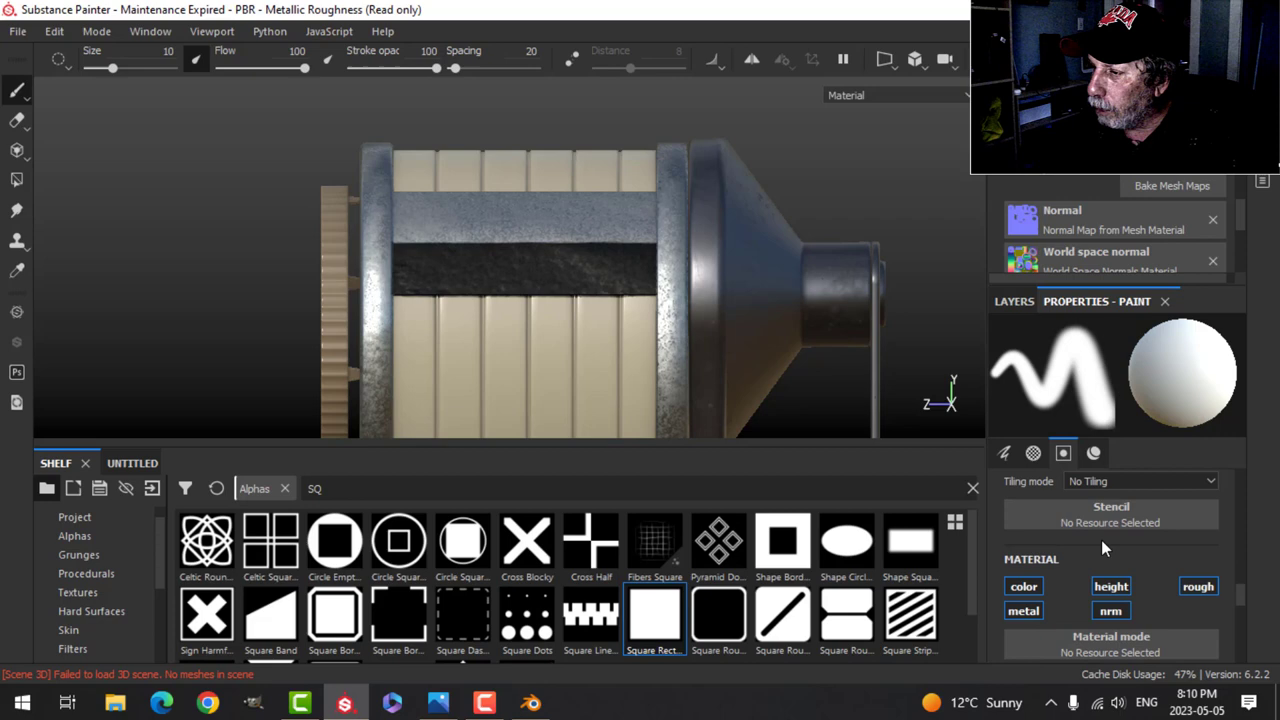
{"action": "scroll", "coordinate": [1101, 540], "scroll_direction": "down", "scroll_amount": 1}
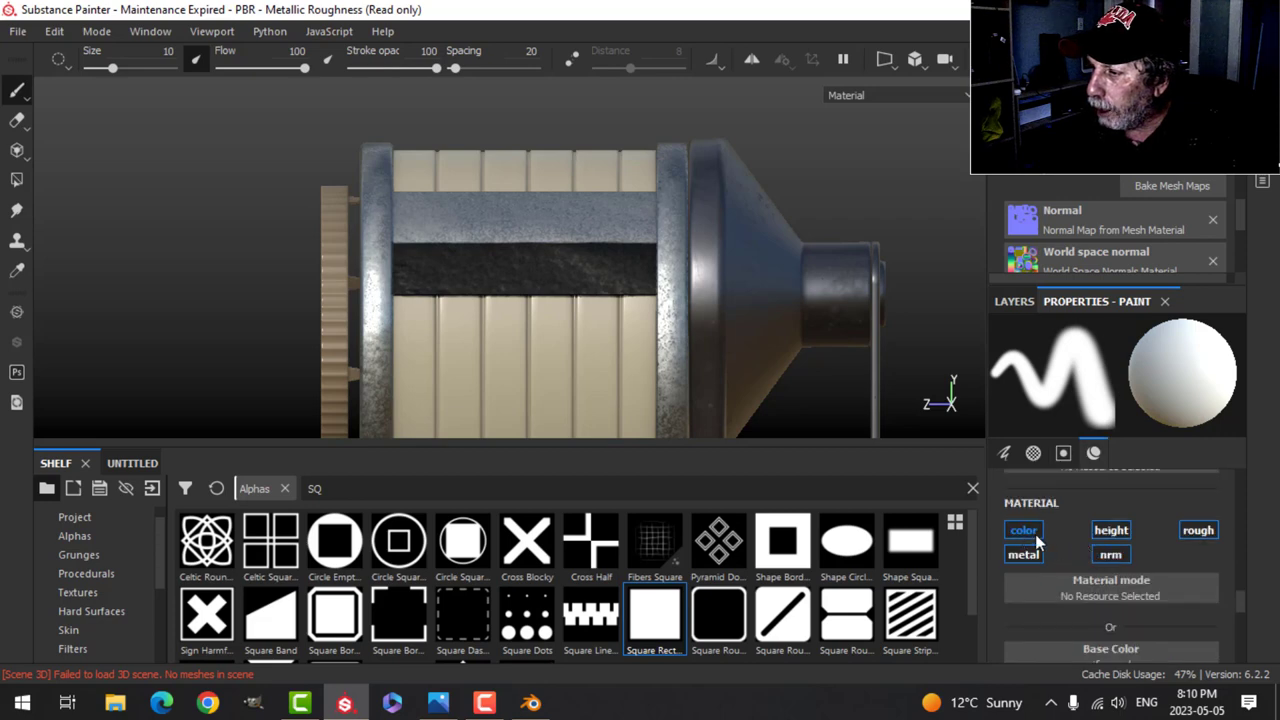
{"action": "scroll", "coordinate": [1114, 560], "scroll_direction": "down", "scroll_amount": 3}
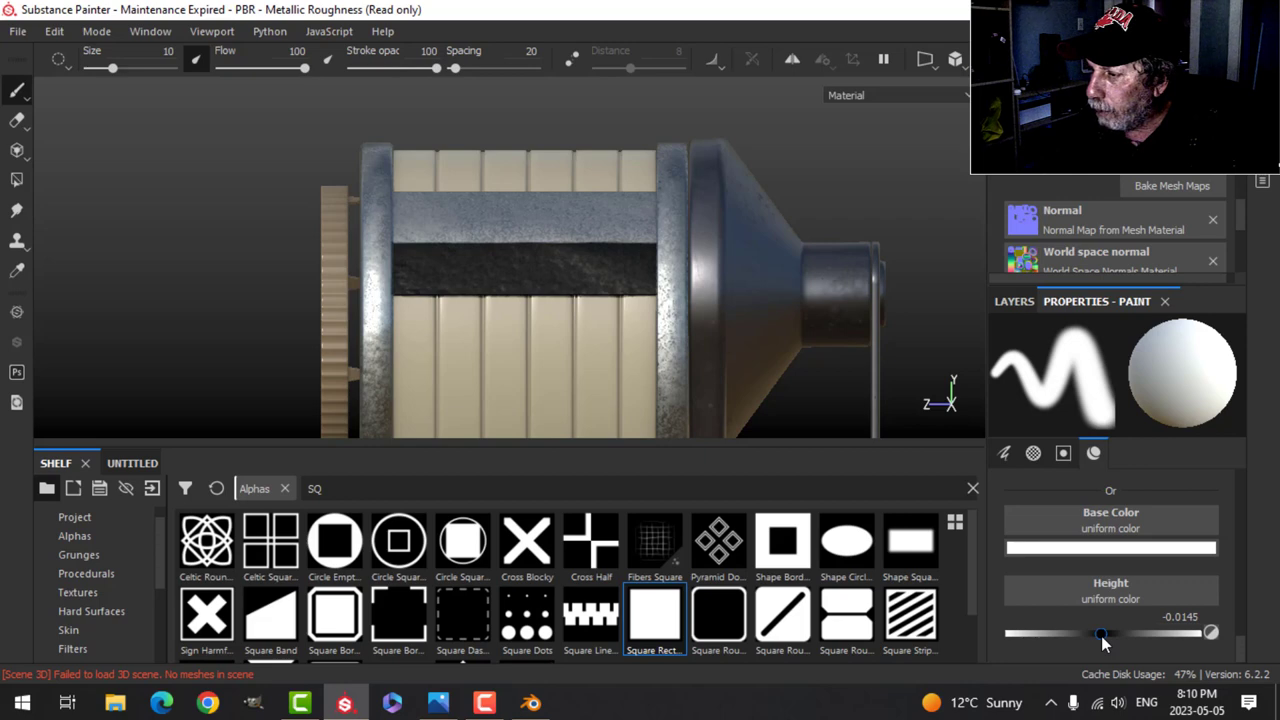
{"action": "left_click", "coordinate": [1105, 548]}
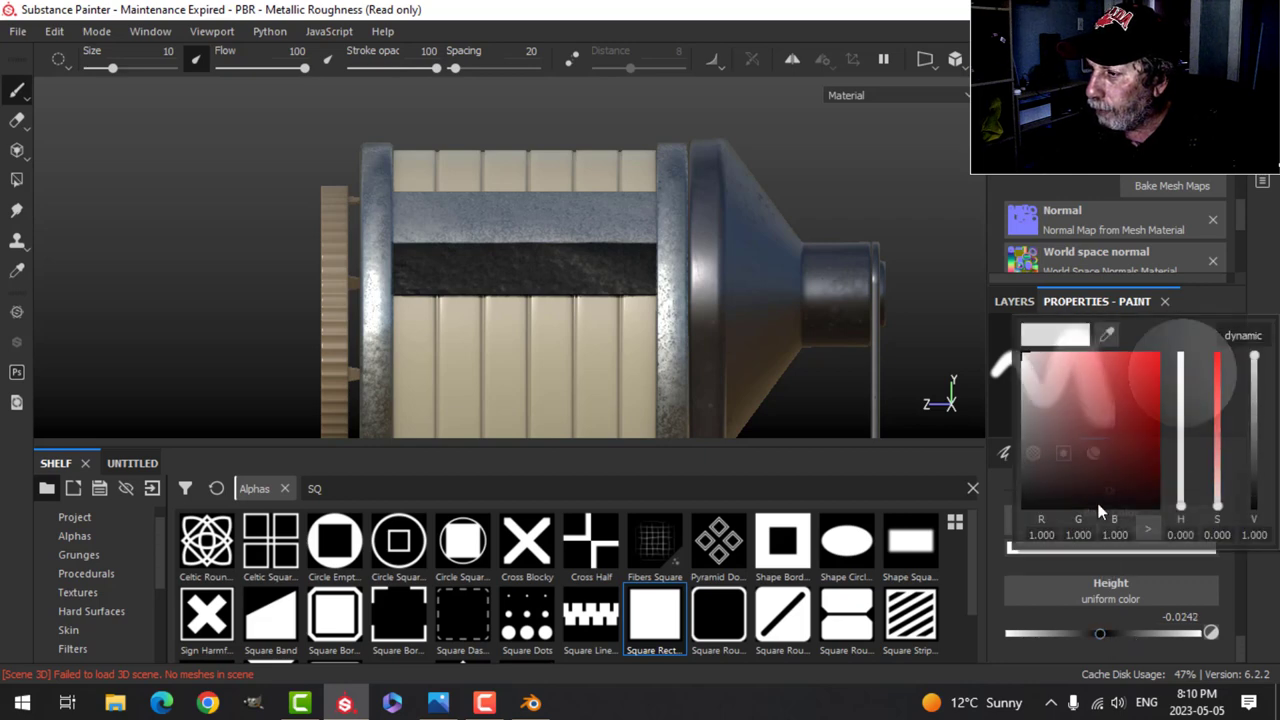
{"action": "left_click_drag", "start_coordinate": [1034, 471], "coordinate": [1021, 500]}
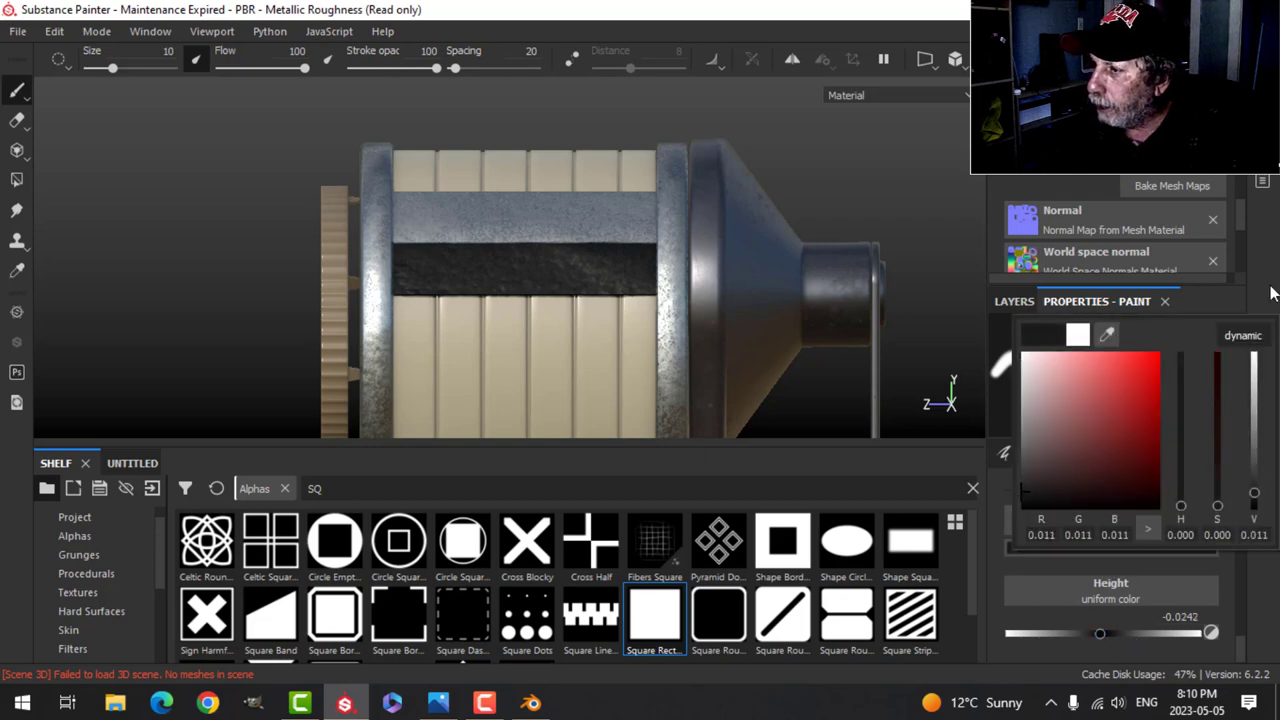
Step: Search the alphas for FONT and load Font Chathura as the brush alpha
{"action": "left_click", "coordinate": [76, 536]}
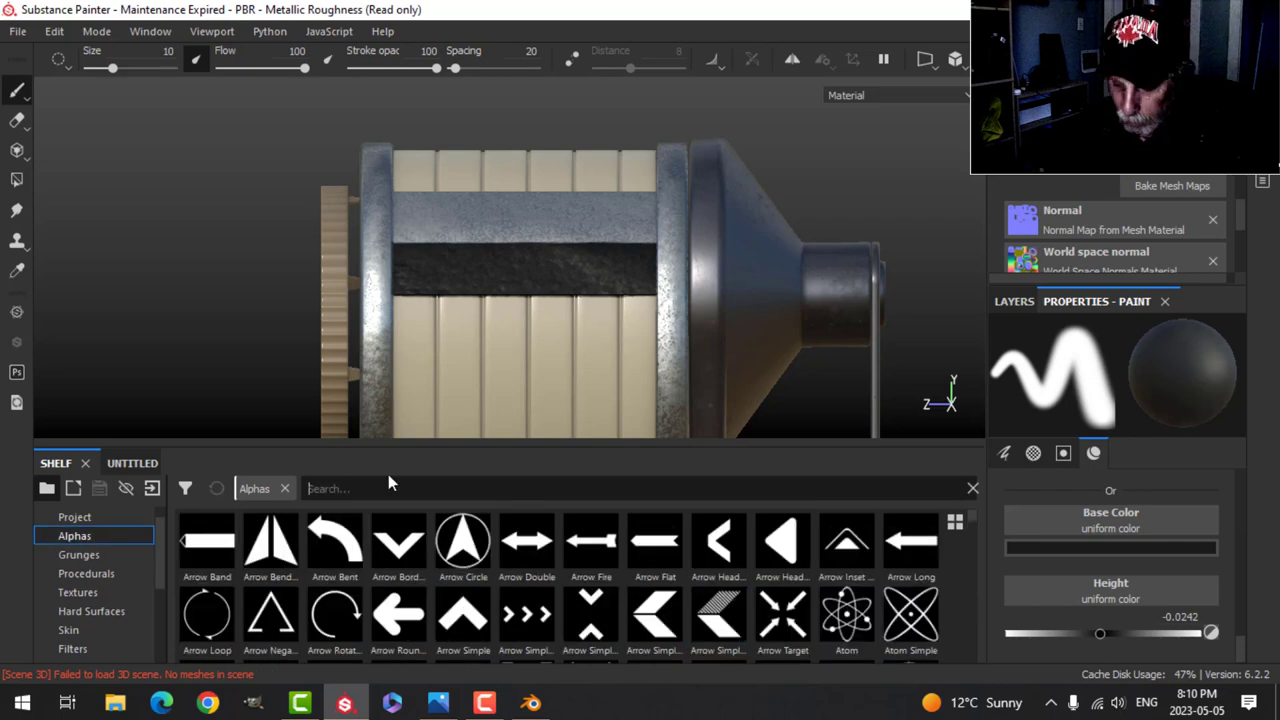
{"action": "type", "text": "FONT"}
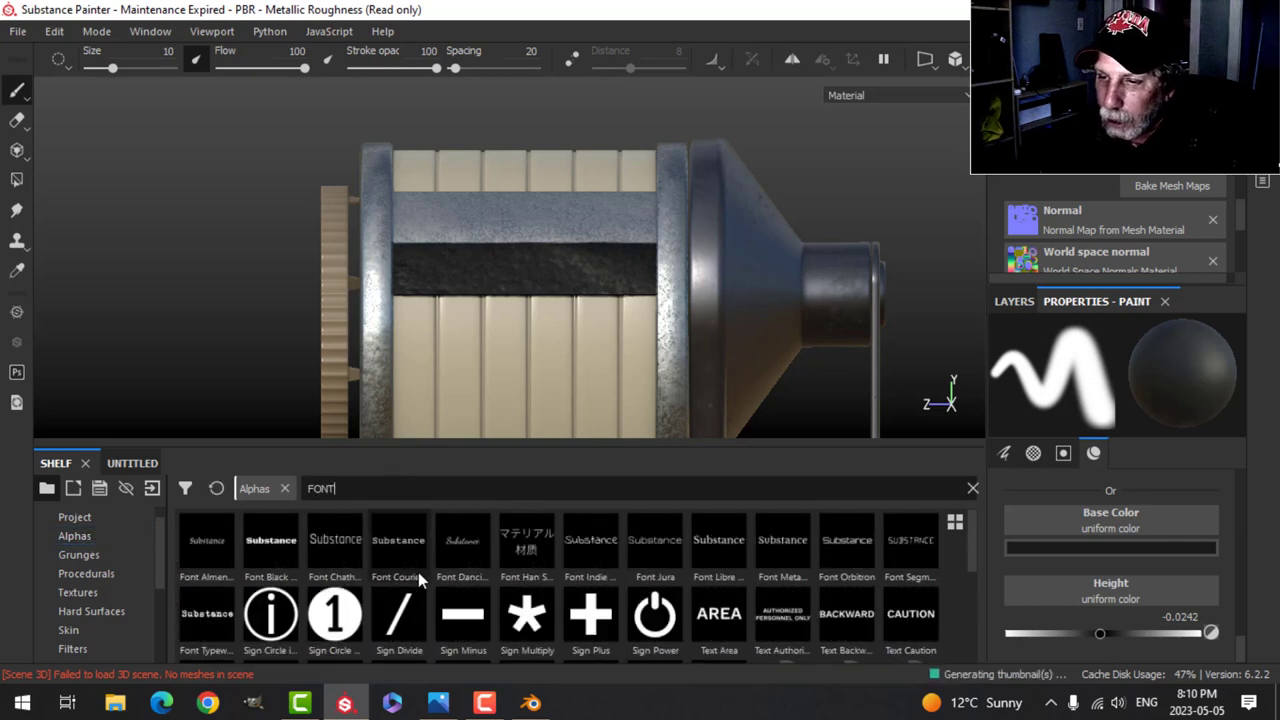
{"action": "left_click", "coordinate": [341, 553]}
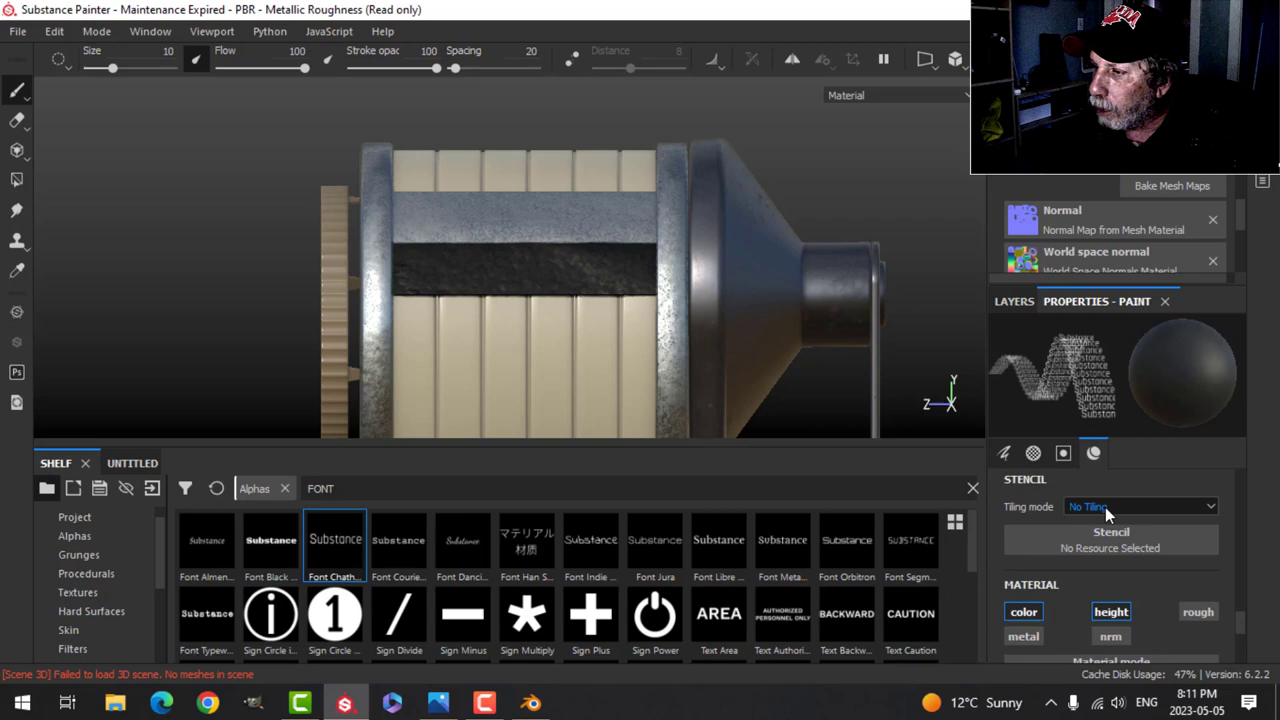
Step: Change the font alpha's text to "Berol Giant" as on the reference photo's label, and set its type to Bold
{"action": "scroll", "coordinate": [1117, 554], "scroll_direction": "up", "scroll_amount": 5}
{"action": "left_click_drag", "start_coordinate": [1155, 588], "coordinate": [1043, 577]}
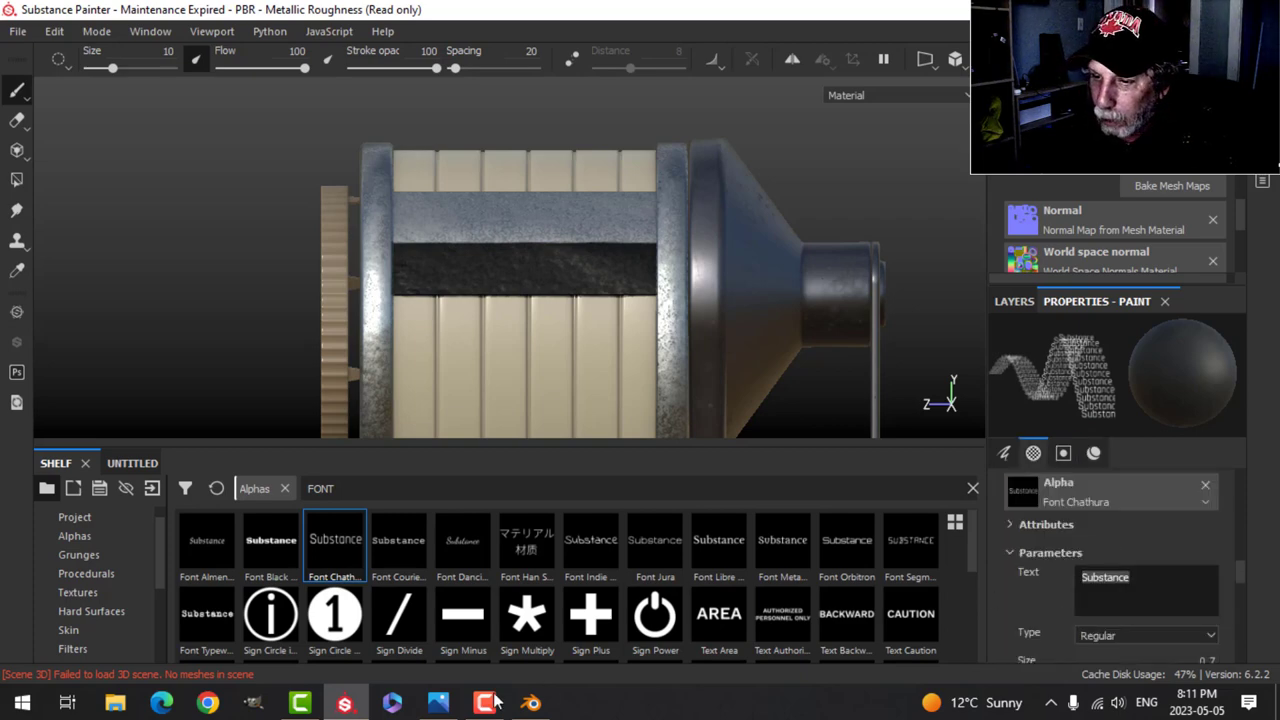
{"action": "left_click", "coordinate": [438, 703]}
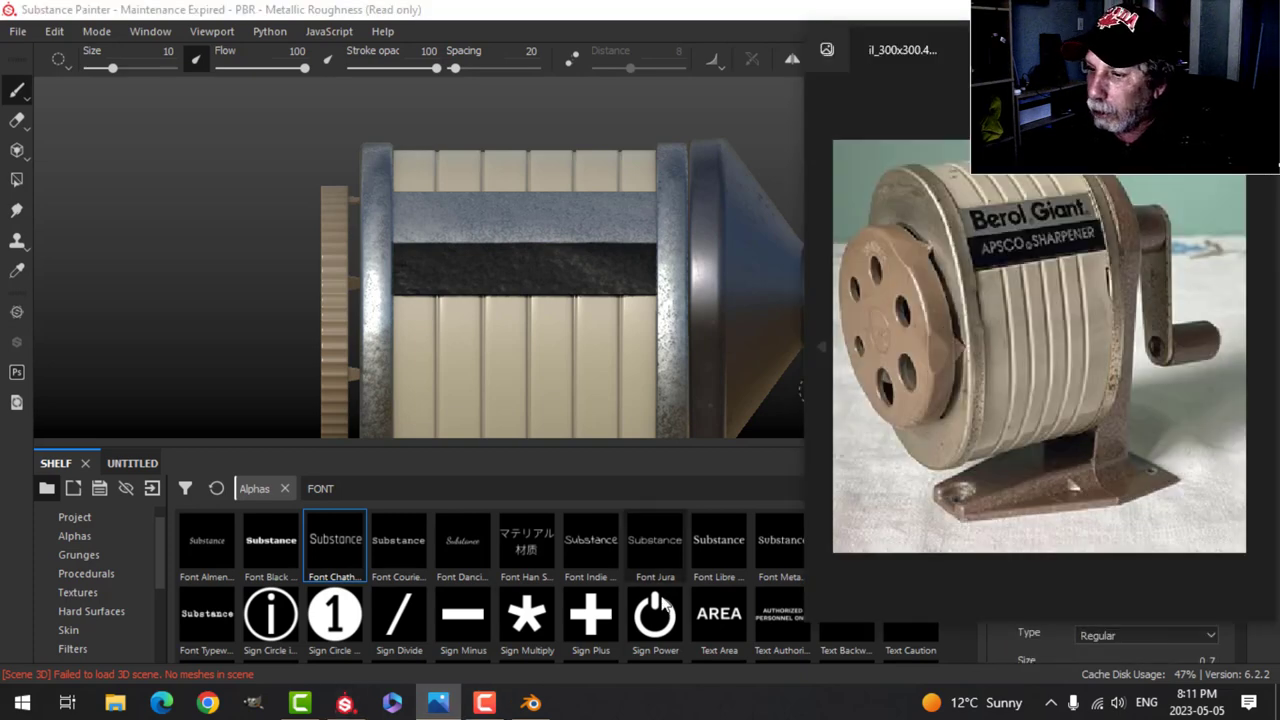
{"action": "left_click", "coordinate": [343, 703]}
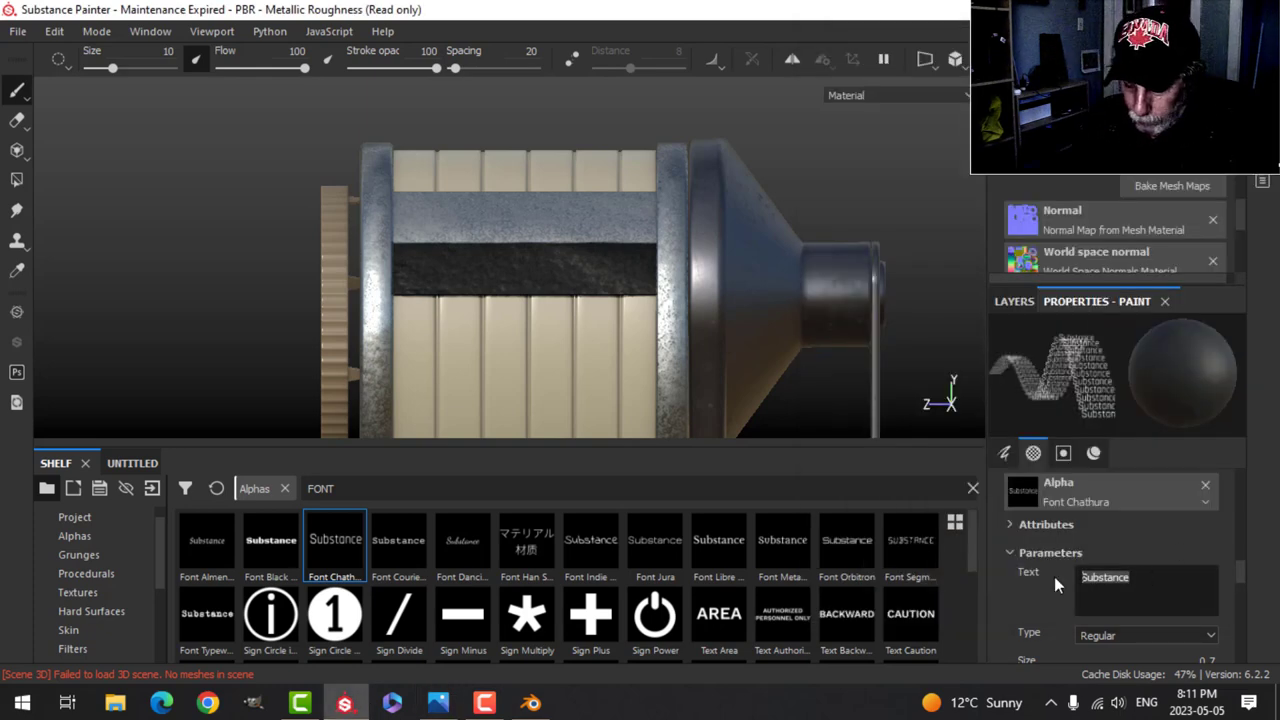
{"action": "key", "text": "Caps_Lock"}
{"action": "type", "text": "Berol "}
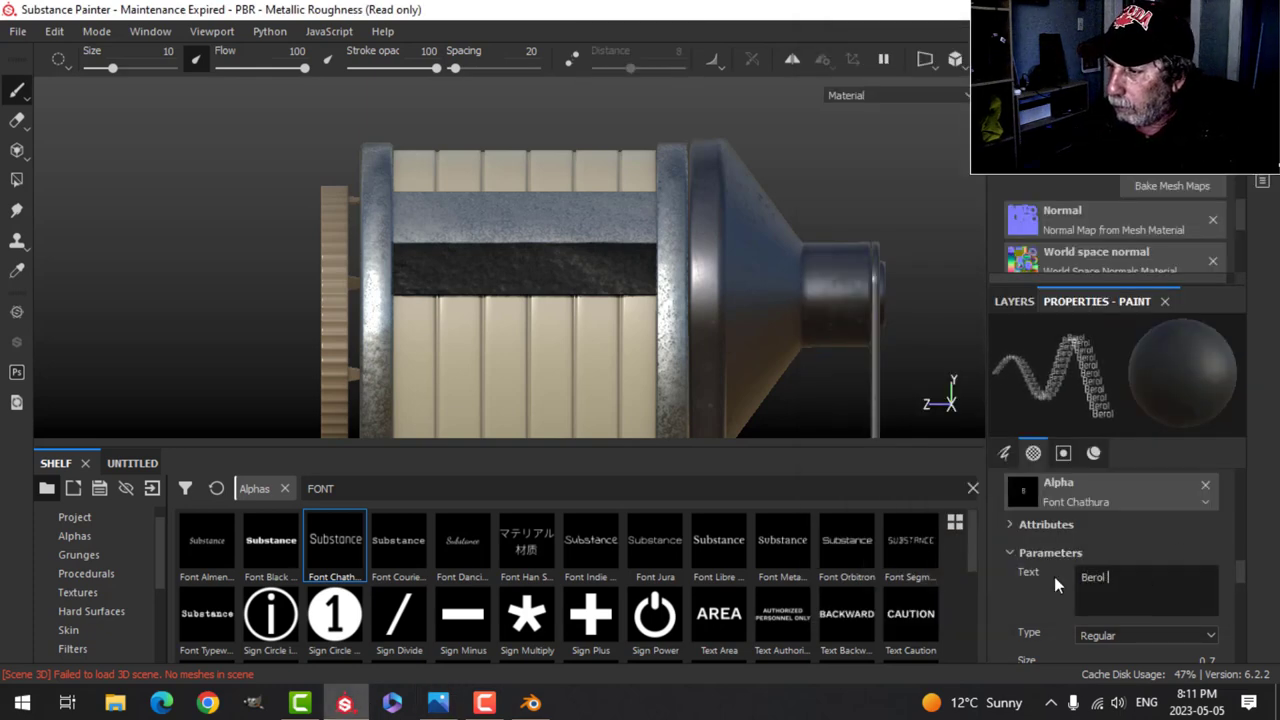
{"action": "type", "text": "Giant"}
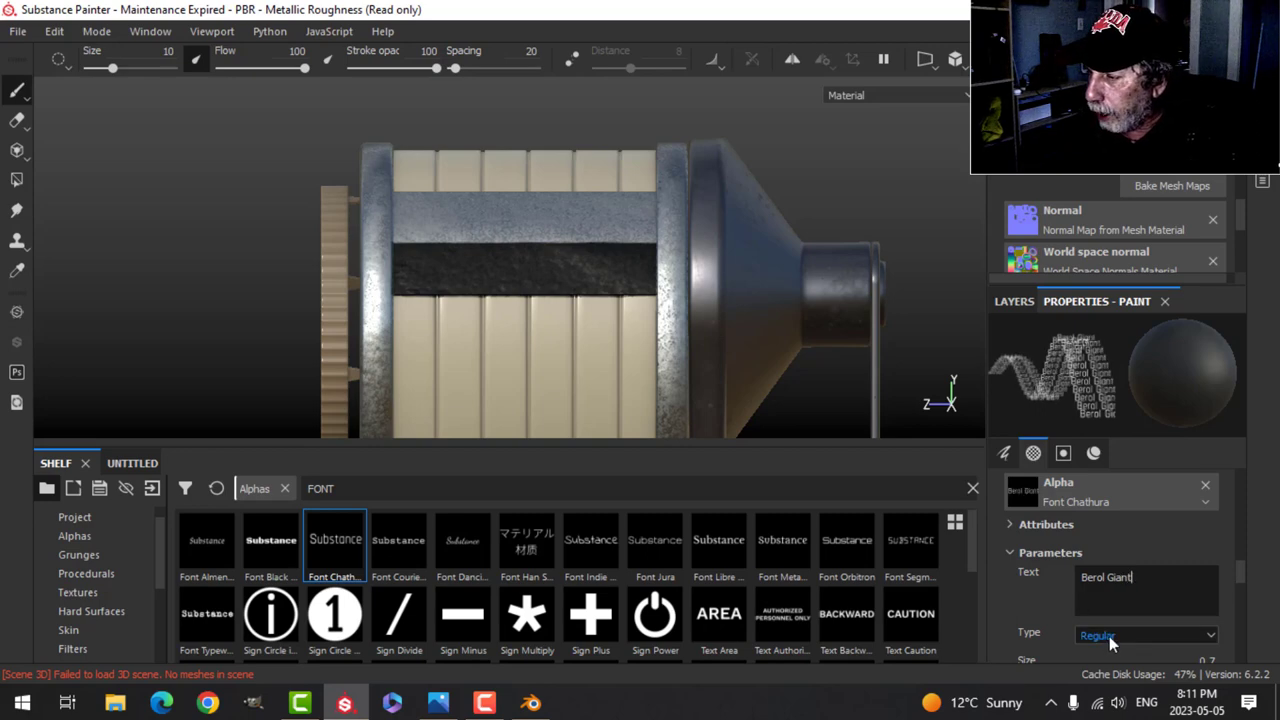
{"action": "left_click", "coordinate": [1109, 636]}
{"action": "left_click", "coordinate": [1106, 548]}
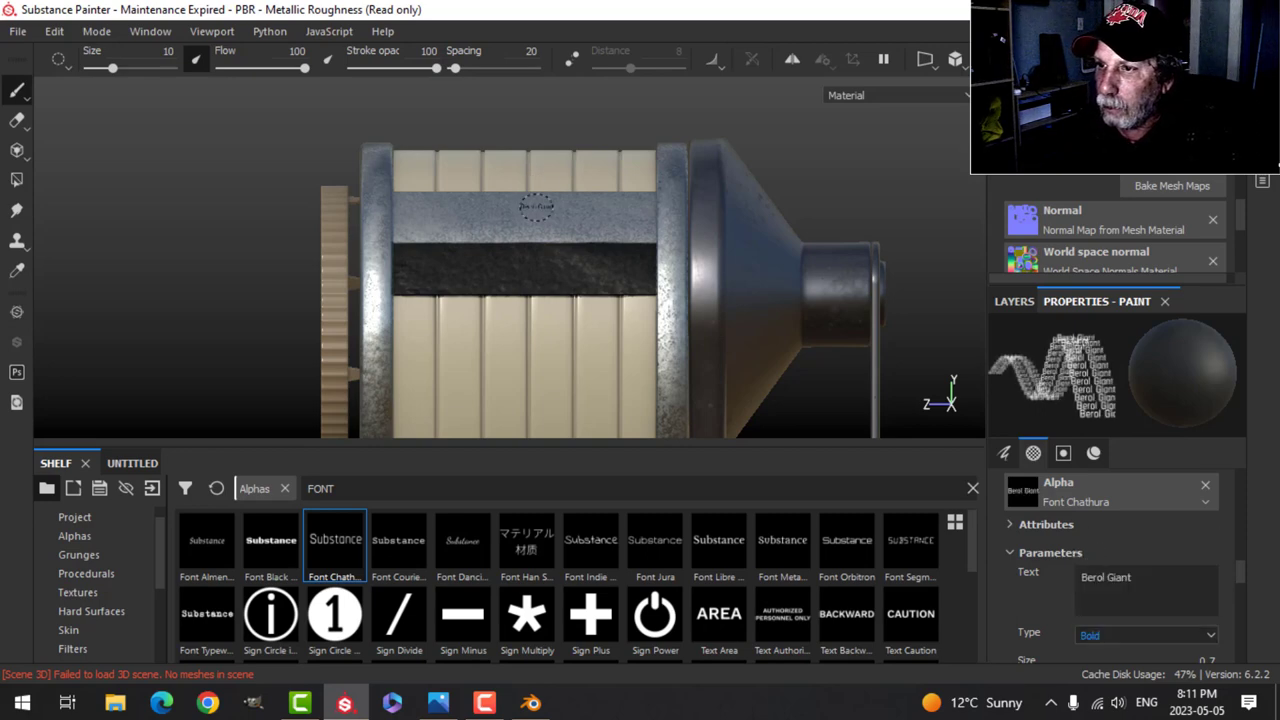
Step: Stamp the "Berol Giant" lettering on the grey band above the dark stripe at brush size 60.23 and compare it with the reference photo
{"action": "right_click_drag", "start_coordinate": [522, 217], "coordinate": [622, 217], "text": "ctrl"}
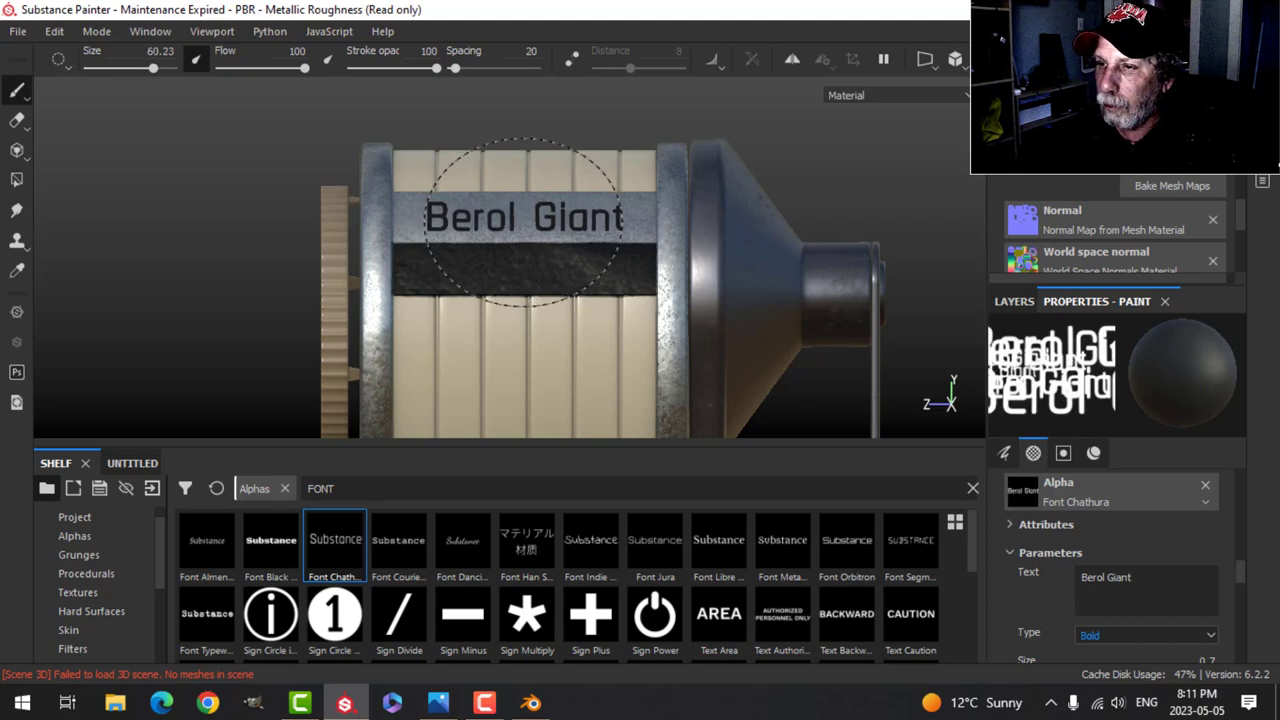
{"action": "scroll", "coordinate": [655, 295], "scroll_direction": "down", "scroll_amount": 3}
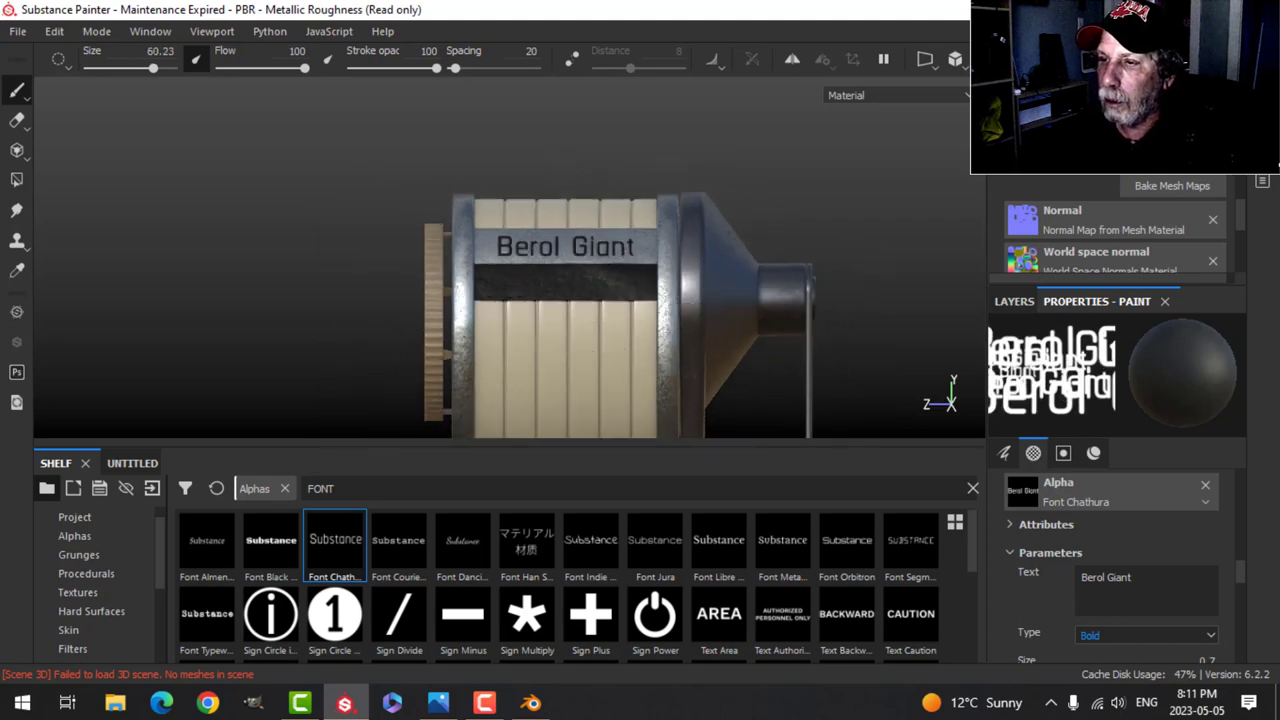
{"action": "left_click_drag", "start_coordinate": [610, 330], "coordinate": [648, 337], "text": "alt"}
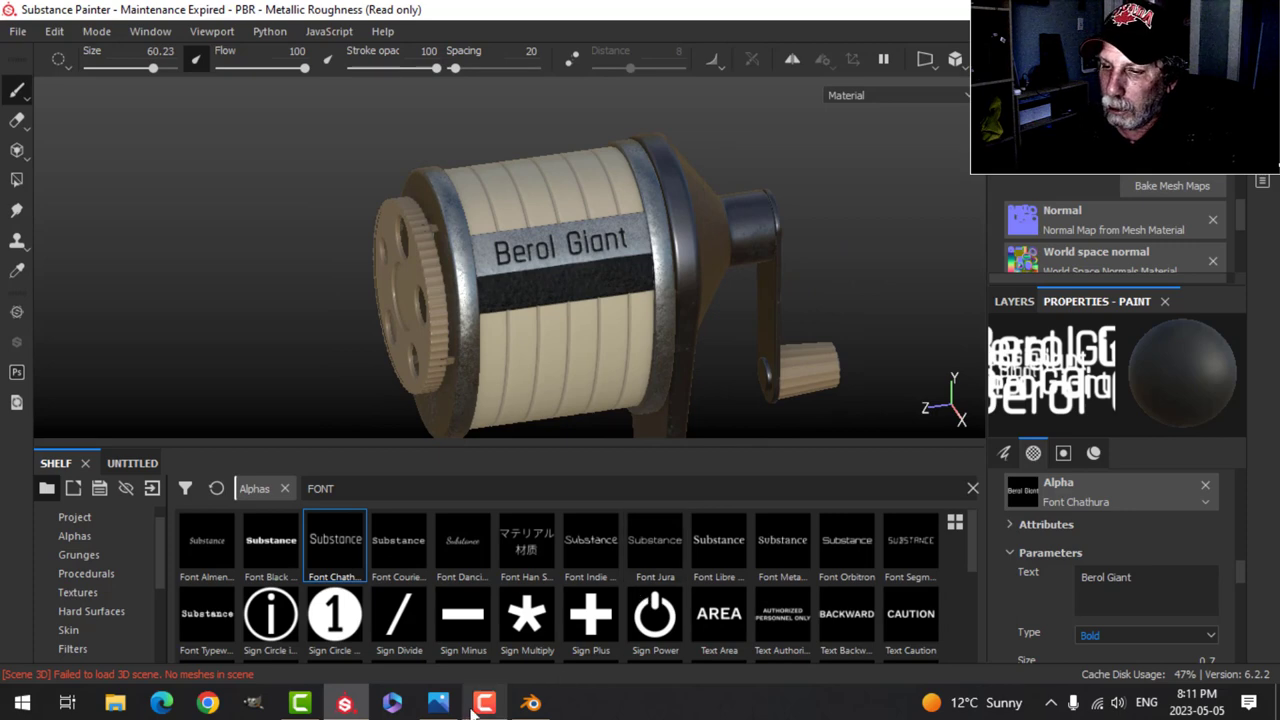
{"action": "left_click", "coordinate": [438, 703]}
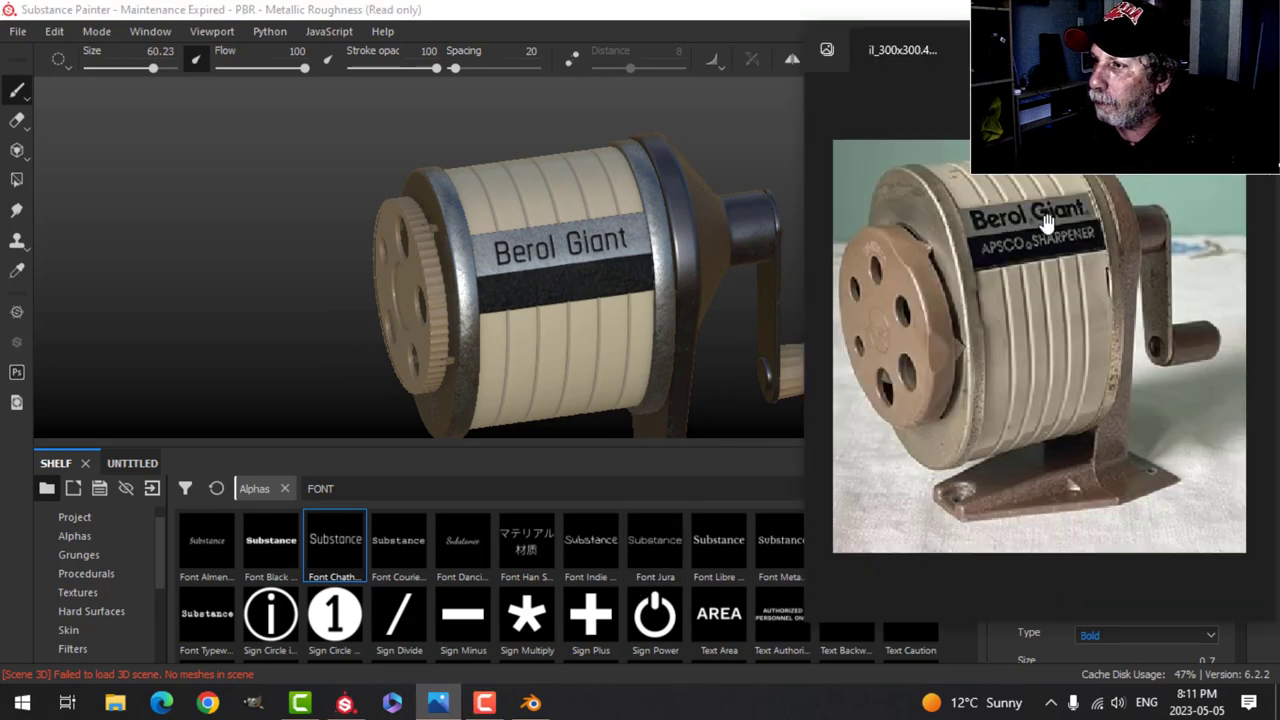
{"action": "left_click", "coordinate": [345, 703]}
Step: Stamp the "Berol Giant" lettering on the grey band on the opposite side of the barrel
{"action": "mouse_move", "coordinate": [600, 335]}
{"action": "left_mouse_down", "text": "alt"}
{"action": "mouse_move", "coordinate": [575, 320]}
{"action": "mouse_move", "coordinate": [739, 306]}
{"action": "left_mouse_up", "text": "alt"}
{"action": "left_click_drag", "start_coordinate": [390, 340], "coordinate": [636, 324], "text": "alt"}
{"action": "mouse_move", "coordinate": [229, 324]}
{"action": "middle_mouse_down", "text": "alt"}
{"action": "mouse_move", "coordinate": [526, 340]}
{"action": "mouse_move", "coordinate": [640, 328]}
{"action": "middle_mouse_up", "text": "alt"}
{"action": "scroll", "coordinate": [640, 322], "scroll_direction": "up", "scroll_amount": 2}
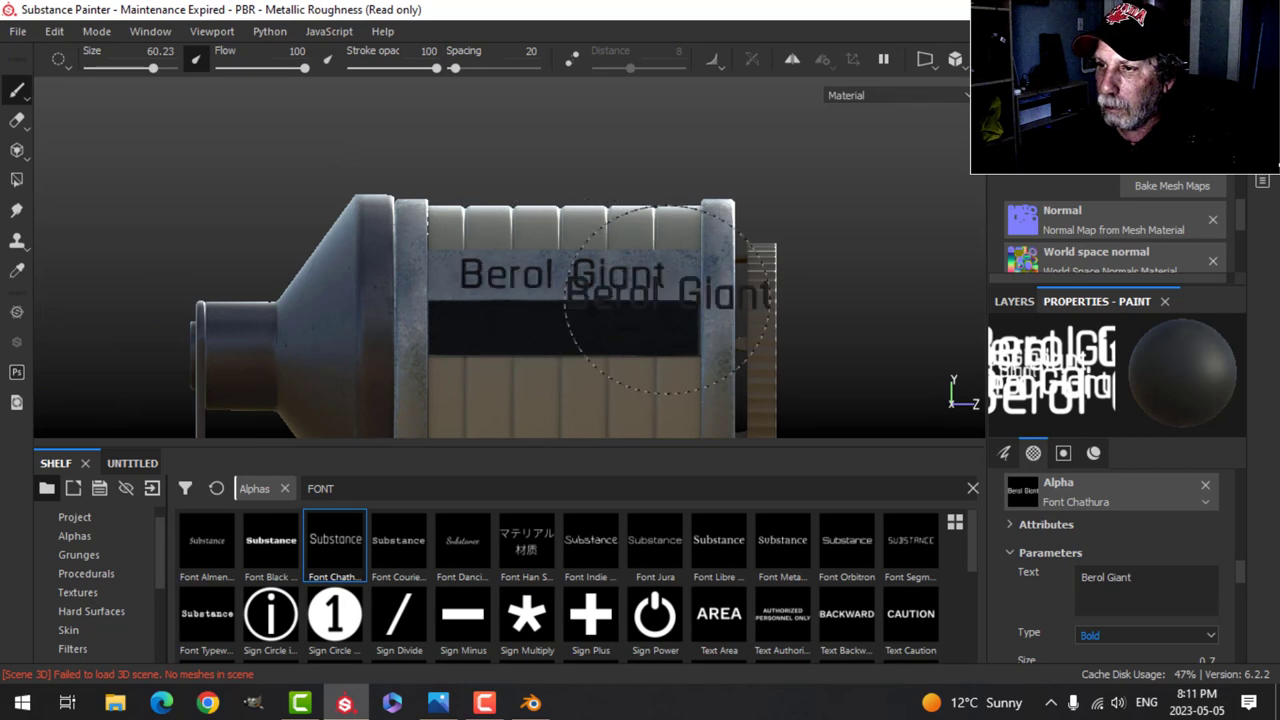
{"action": "scroll", "coordinate": [748, 328], "scroll_direction": "down", "scroll_amount": 2}
{"action": "left_click_drag", "start_coordinate": [748, 328], "coordinate": [780, 298], "text": "alt"}
{"action": "middle_click_drag", "start_coordinate": [780, 298], "coordinate": [500, 305], "text": "alt"}
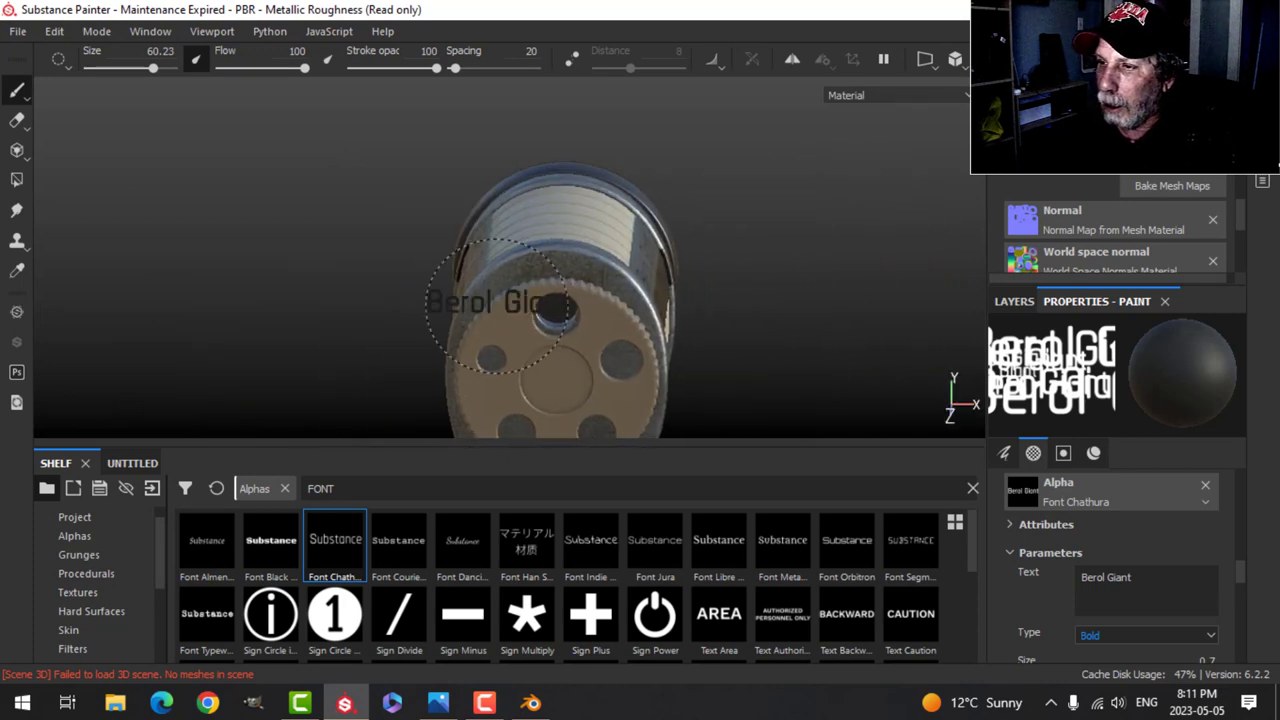
{"action": "left_click_drag", "start_coordinate": [500, 305], "coordinate": [483, 311], "text": "alt"}
{"action": "middle_click_drag", "start_coordinate": [722, 340], "coordinate": [560, 320], "text": "alt"}
{"action": "mouse_move", "coordinate": [560, 320]}
{"action": "left_mouse_down", "text": "alt"}
{"action": "mouse_move", "coordinate": [430, 300]}
{"action": "mouse_move", "coordinate": [650, 316]}
{"action": "left_mouse_up", "text": "alt"}
Step: Check the label's second line in the reference photo and change the paint material's base color to a very light grey
{"action": "left_click", "coordinate": [440, 703]}
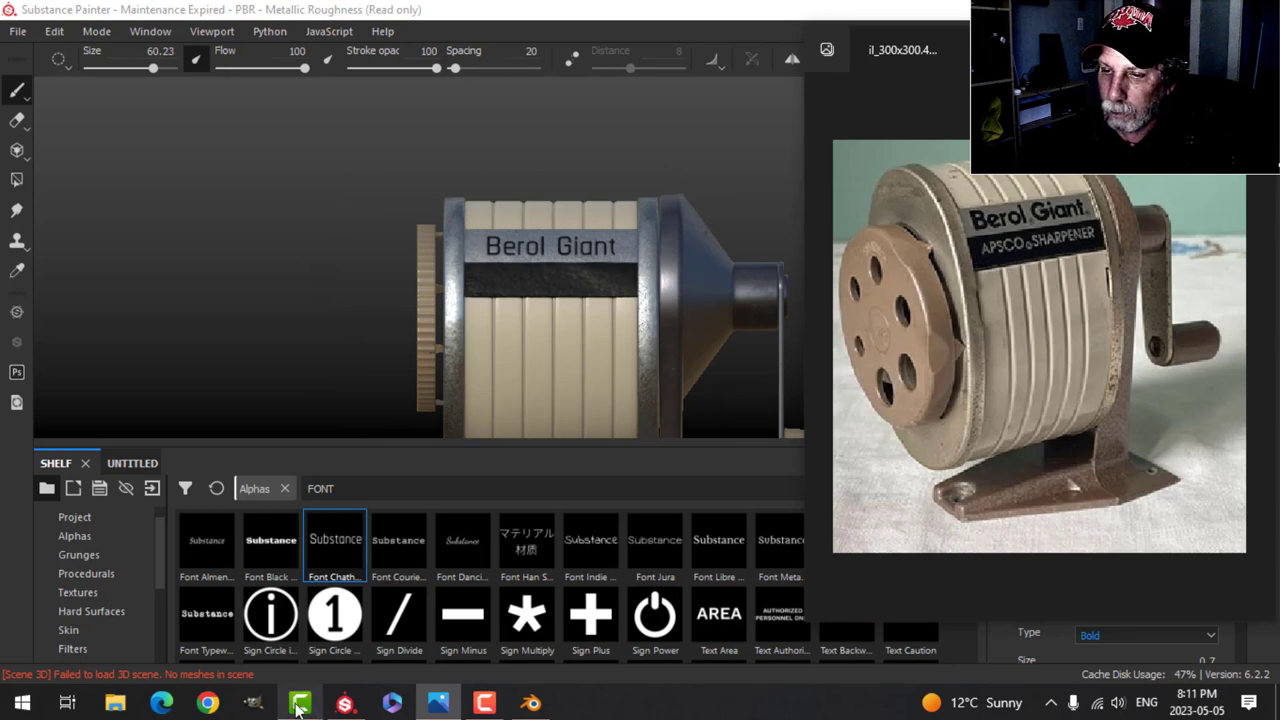
{"action": "left_click", "coordinate": [345, 703]}
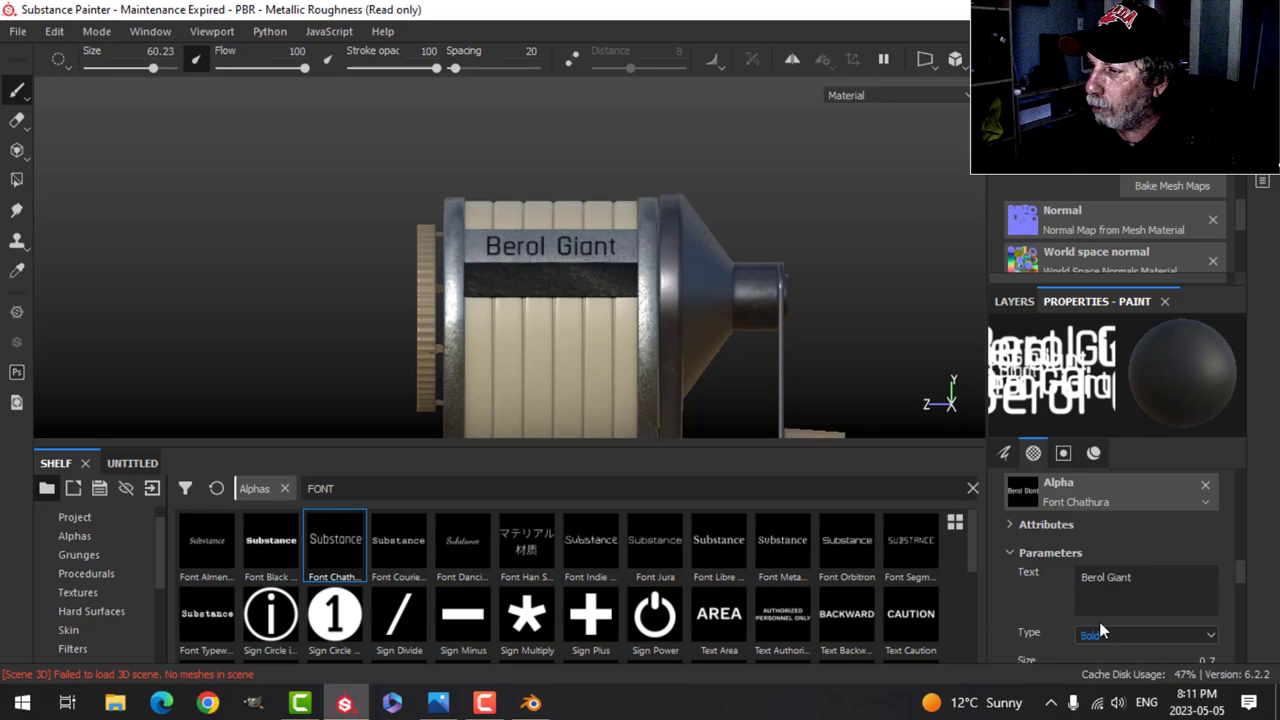
{"action": "scroll", "coordinate": [1091, 552], "scroll_direction": "down", "scroll_amount": 10}
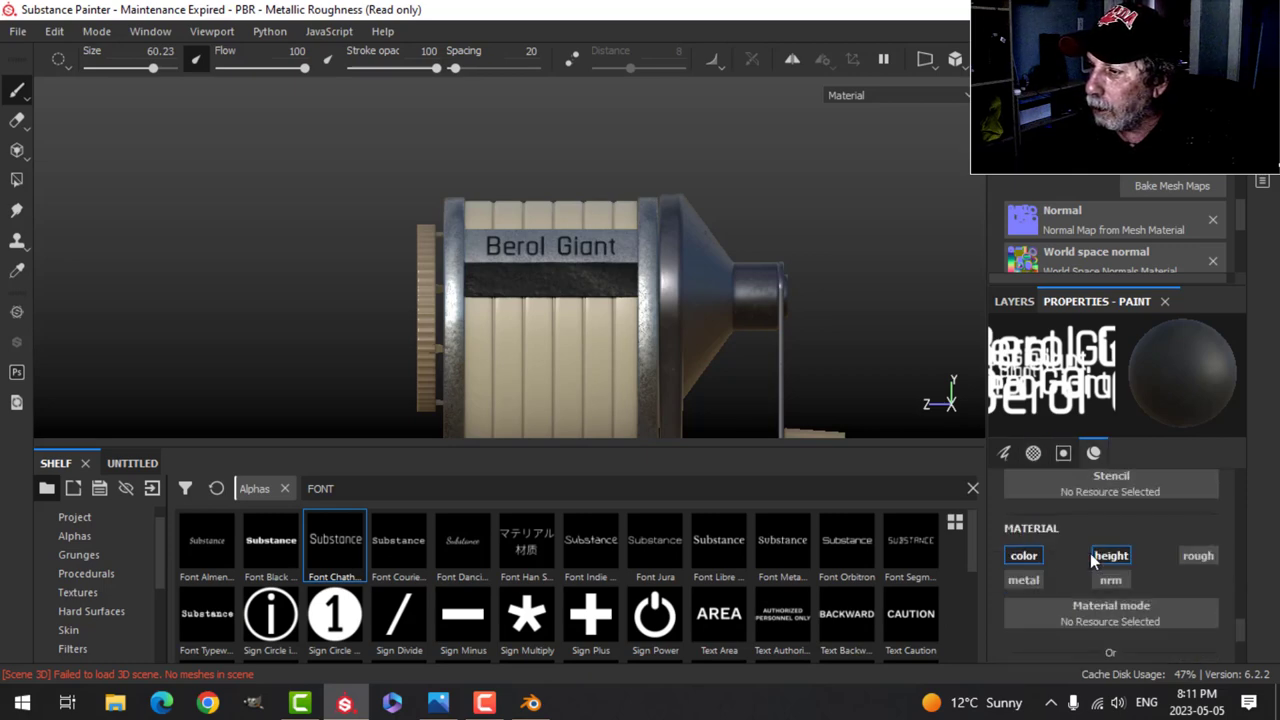
{"action": "scroll", "coordinate": [1090, 552], "scroll_direction": "down", "scroll_amount": 3}
{"action": "left_click", "coordinate": [1089, 536]}
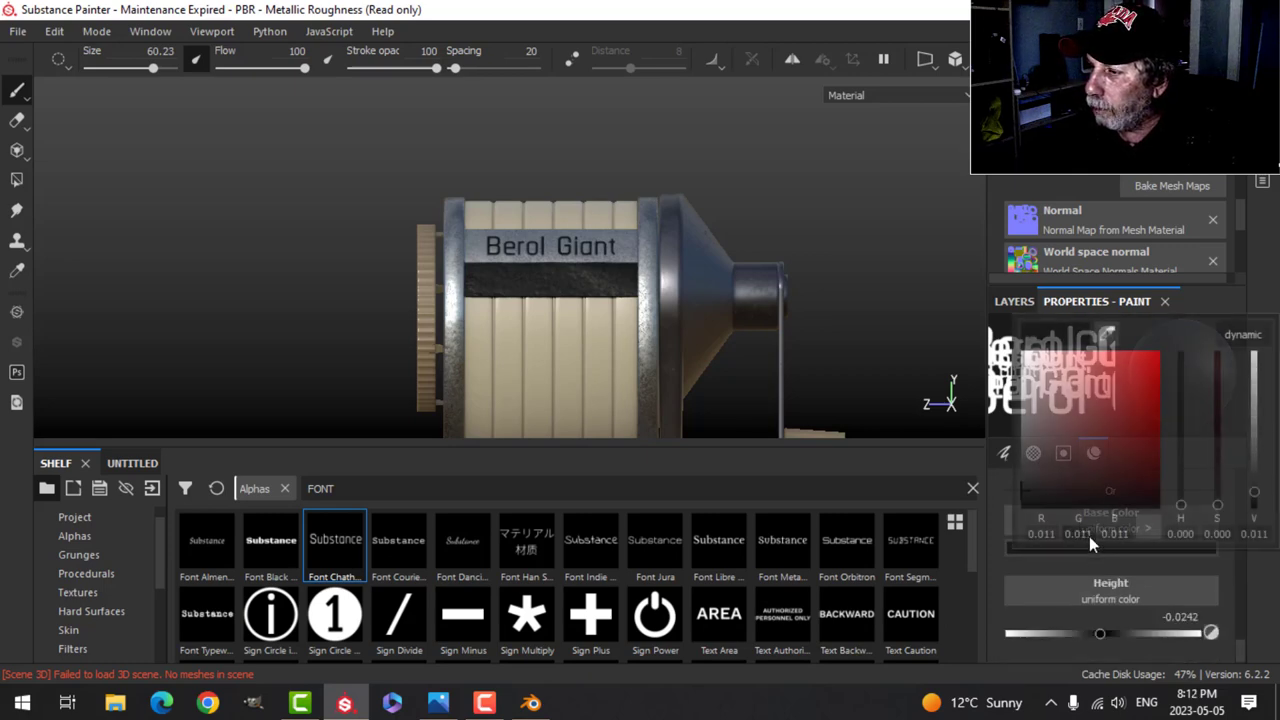
{"action": "left_click_drag", "start_coordinate": [1031, 456], "coordinate": [1020, 397]}
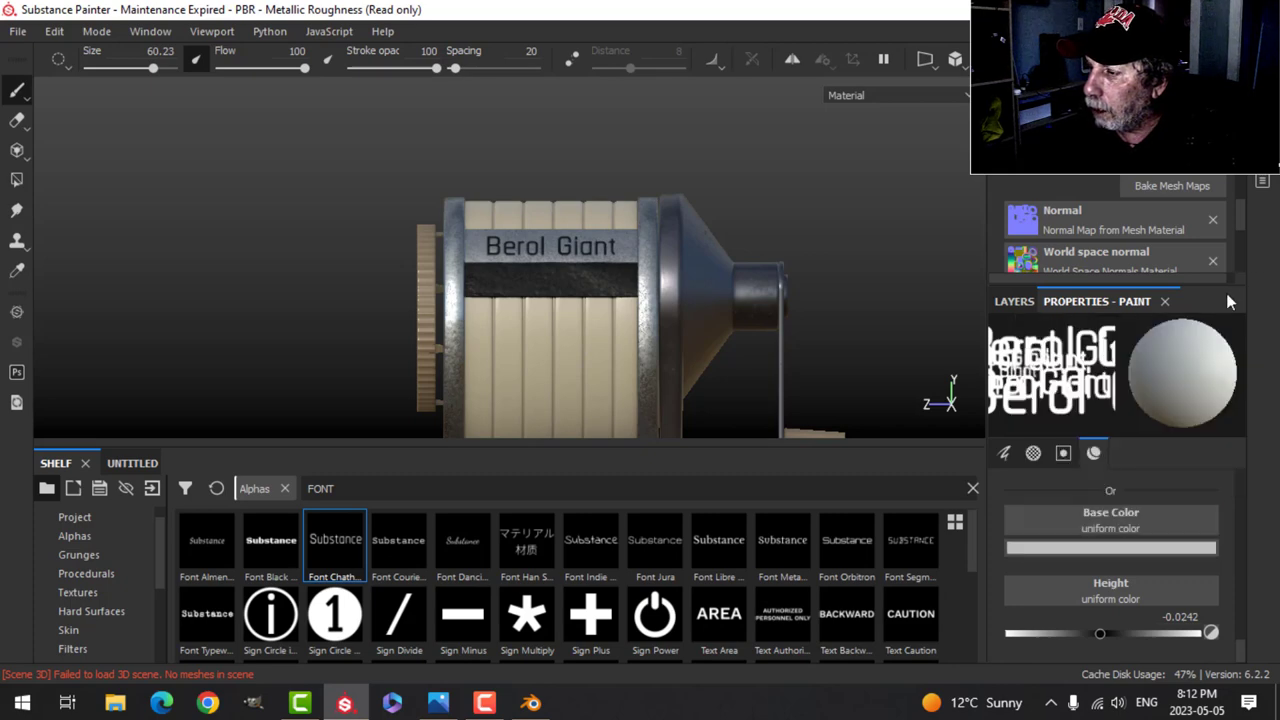
Step: Replace the font alpha's text with "APSCO SHARPENER" and reduce its text size to 0.31
{"action": "left_click", "coordinate": [1008, 302]}
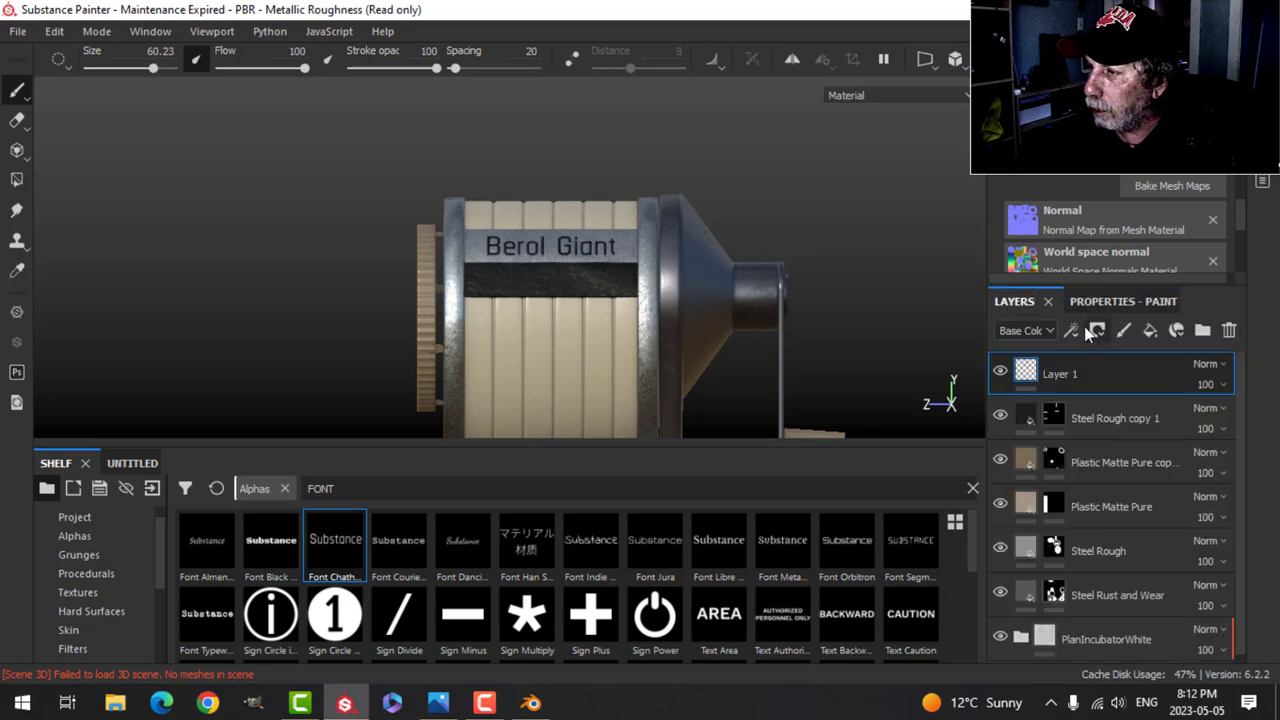
{"action": "left_click", "coordinate": [1123, 301]}
{"action": "scroll", "coordinate": [1108, 590], "scroll_direction": "down", "scroll_amount": 10}
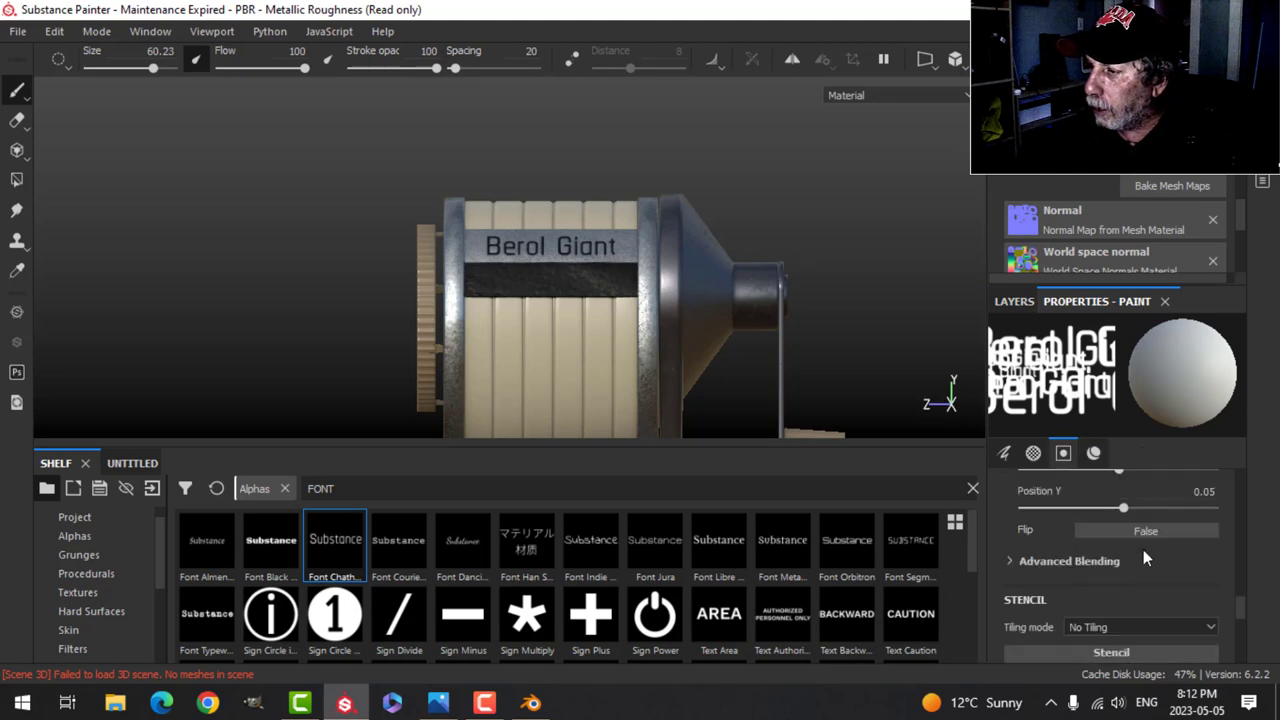
{"action": "scroll", "coordinate": [1143, 555], "scroll_direction": "up", "scroll_amount": 5}
{"action": "scroll", "coordinate": [1155, 510], "scroll_direction": "up", "scroll_amount": 1}
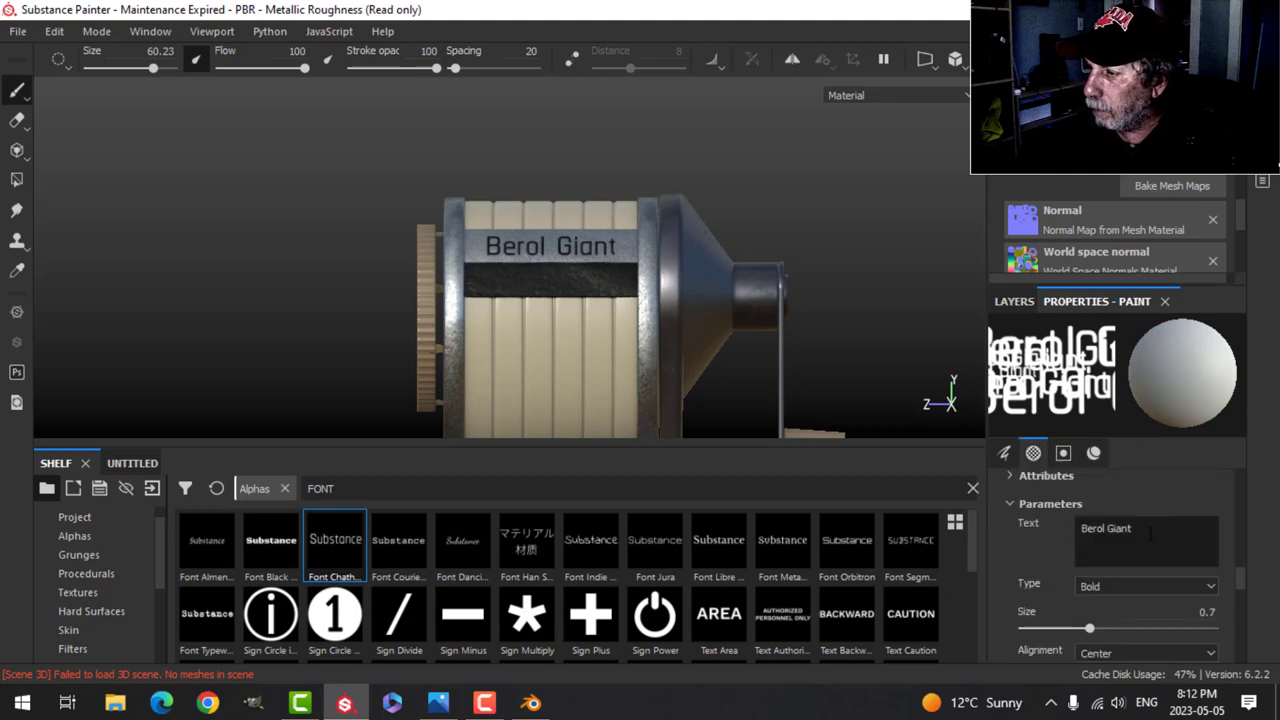
{"action": "key", "text": "Caps_Lock"}
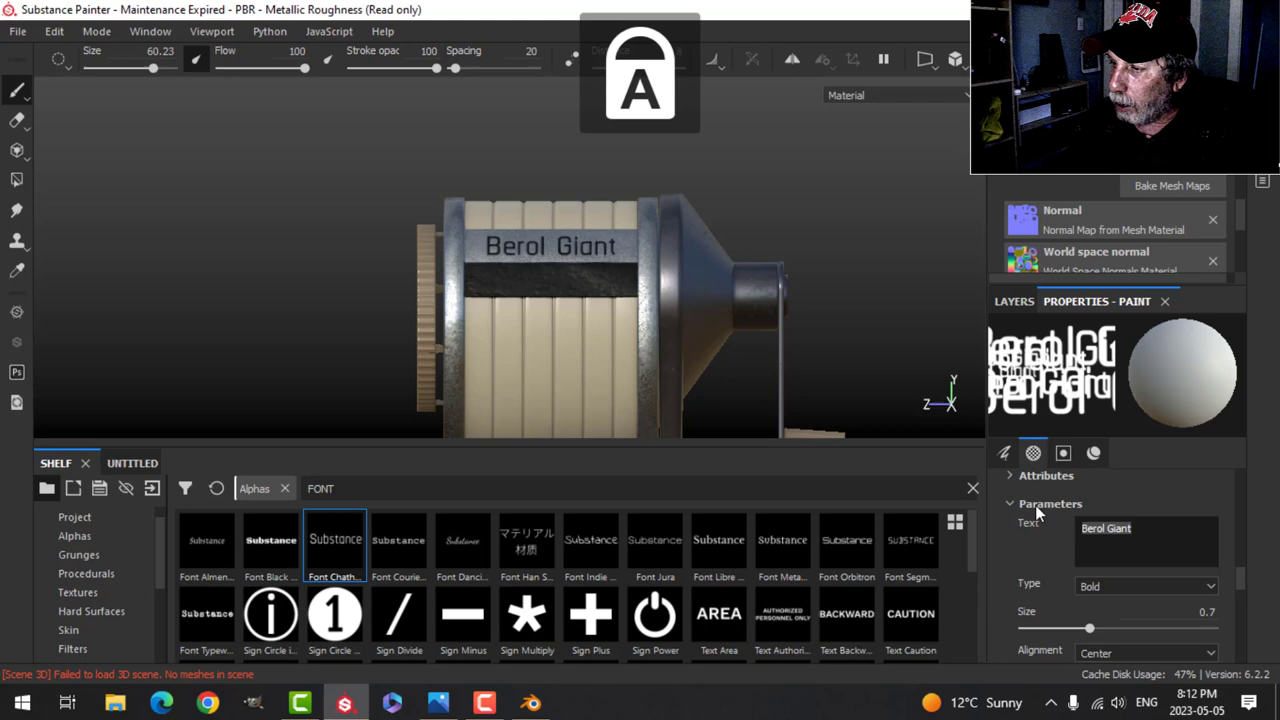
{"action": "type", "text": "APSCO SHARPENER"}
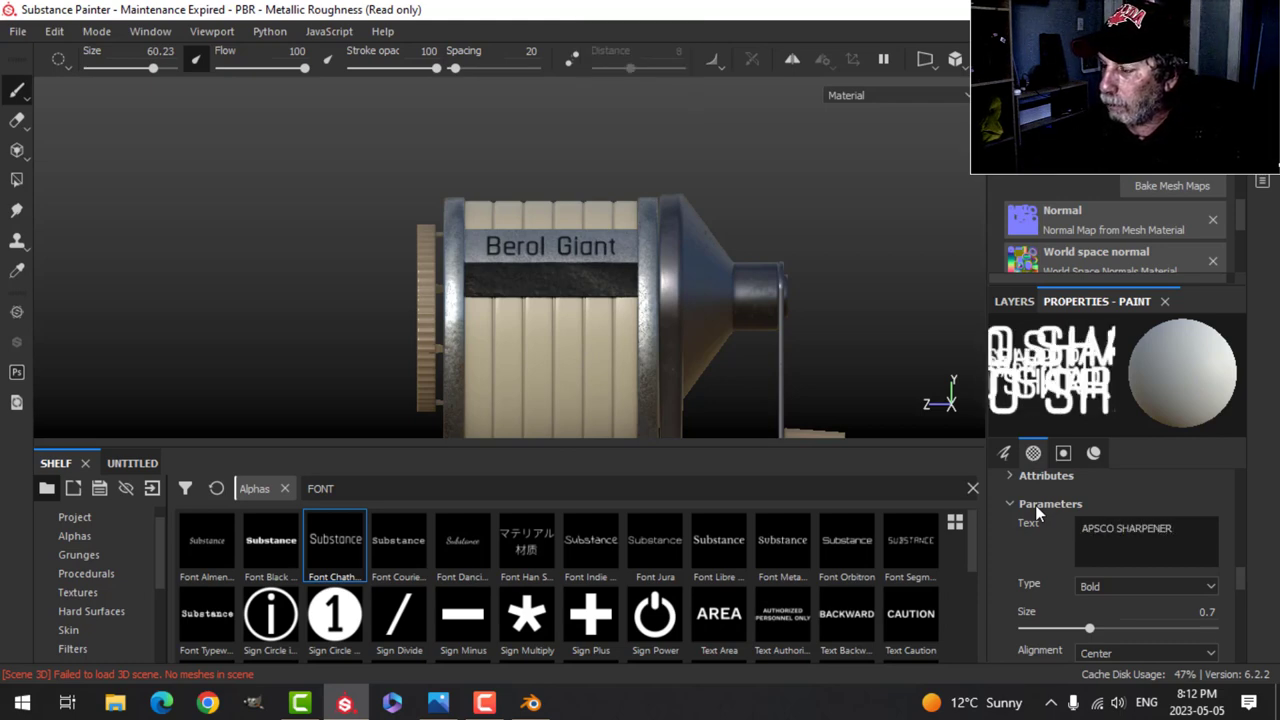
{"action": "key", "text": "Return"}
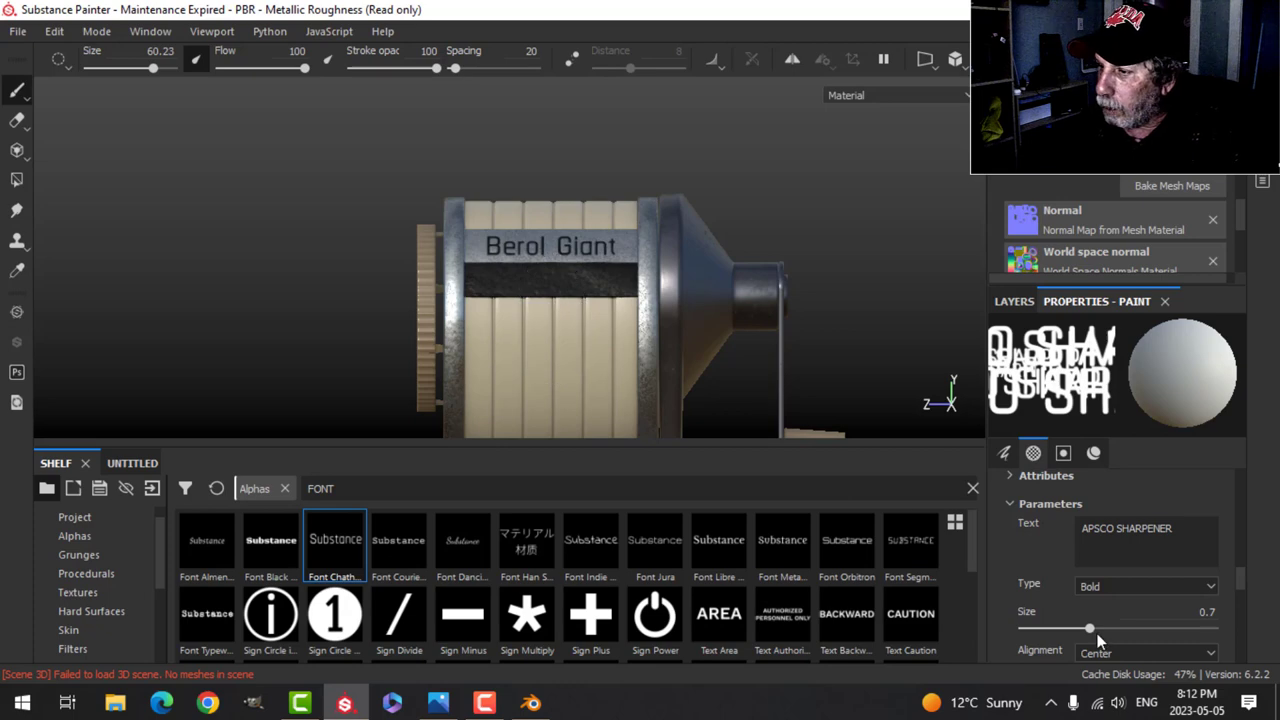
{"action": "left_click_drag", "start_coordinate": [1090, 629], "coordinate": [1055, 626]}
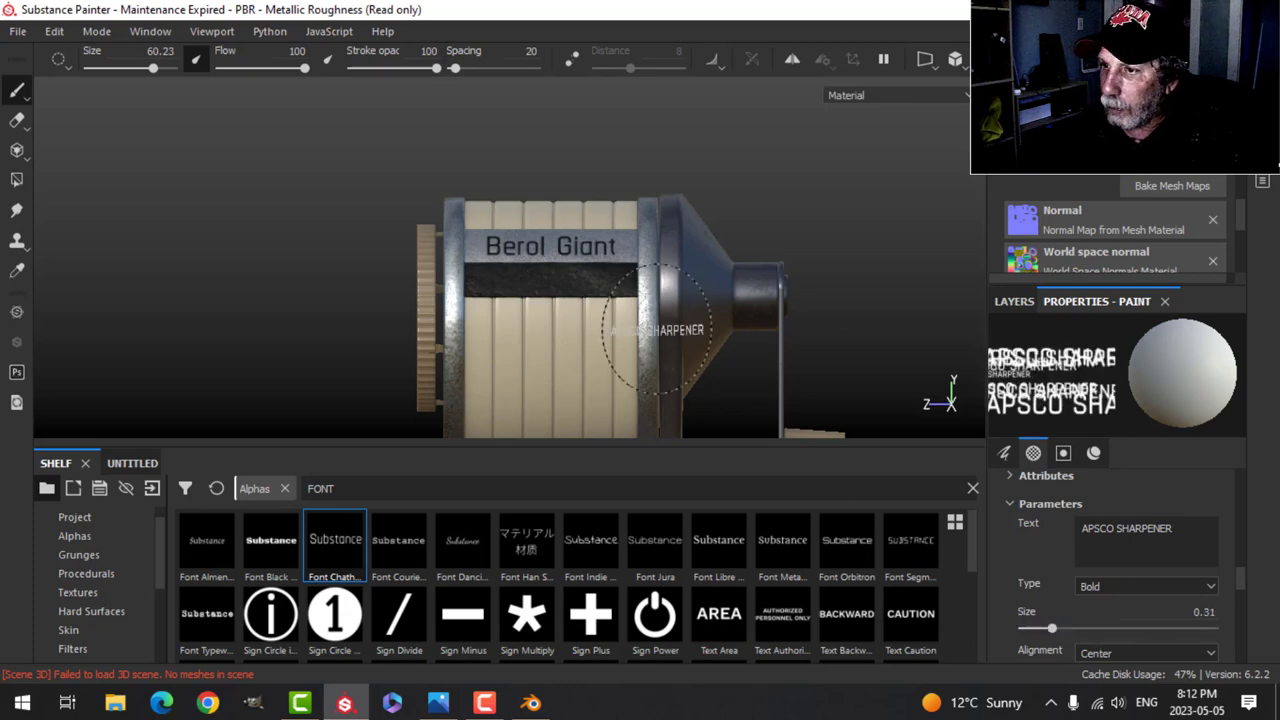
Step: Stamp the light "APSCO SHARPENER" lettering on the dark stripe at brush size 79.2 and compare the label with the reference photo
{"action": "scroll", "coordinate": [535, 340], "scroll_direction": "up", "scroll_amount": 5}
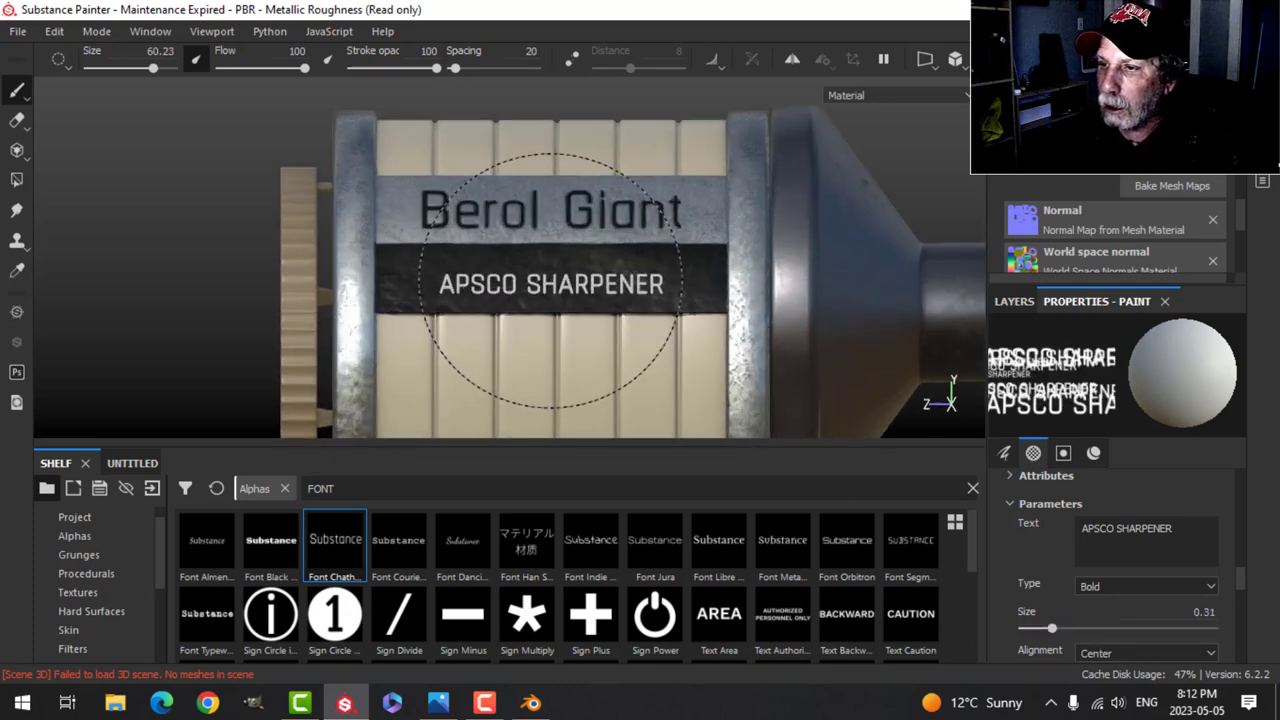
{"action": "mouse_move", "coordinate": [551, 281]}
{"action": "right_mouse_down", "text": "ctrl"}
{"action": "mouse_move", "coordinate": [600, 283]}
{"action": "mouse_move", "coordinate": [549, 270]}
{"action": "right_mouse_up", "text": "ctrl"}
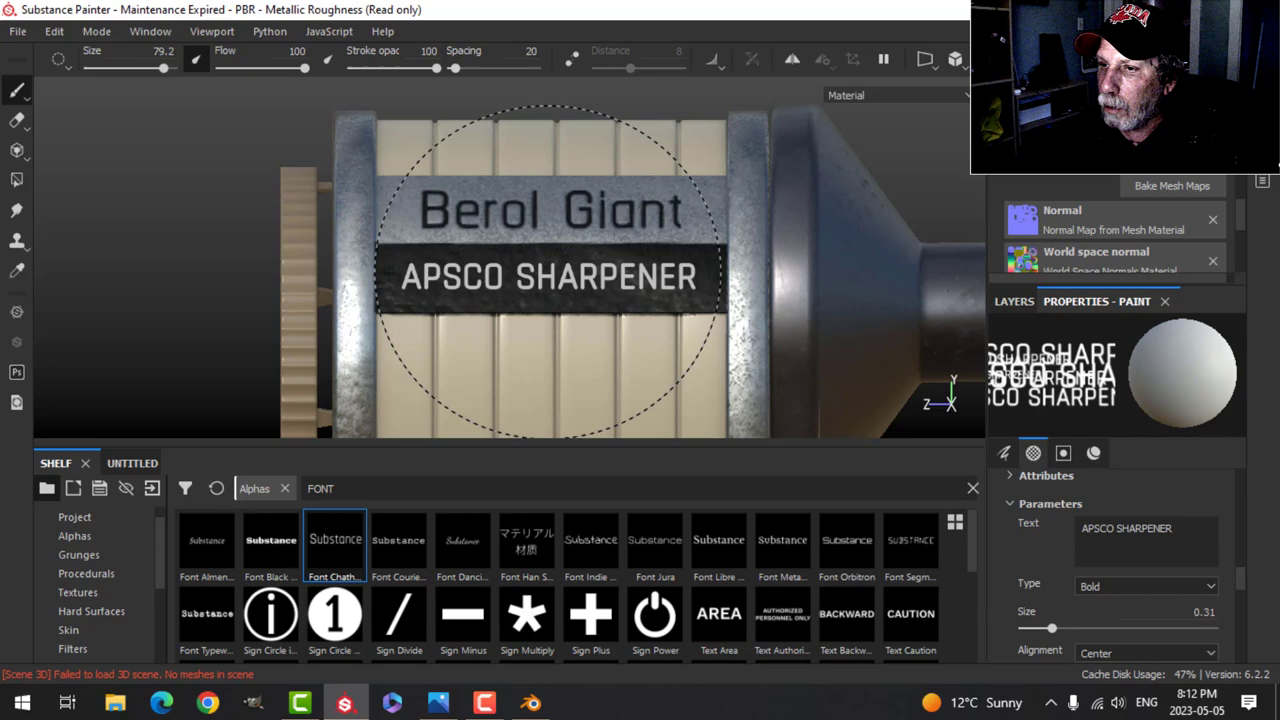
{"action": "left_click", "coordinate": [549, 270]}
{"action": "scroll", "coordinate": [665, 280], "scroll_direction": "down", "scroll_amount": 4}
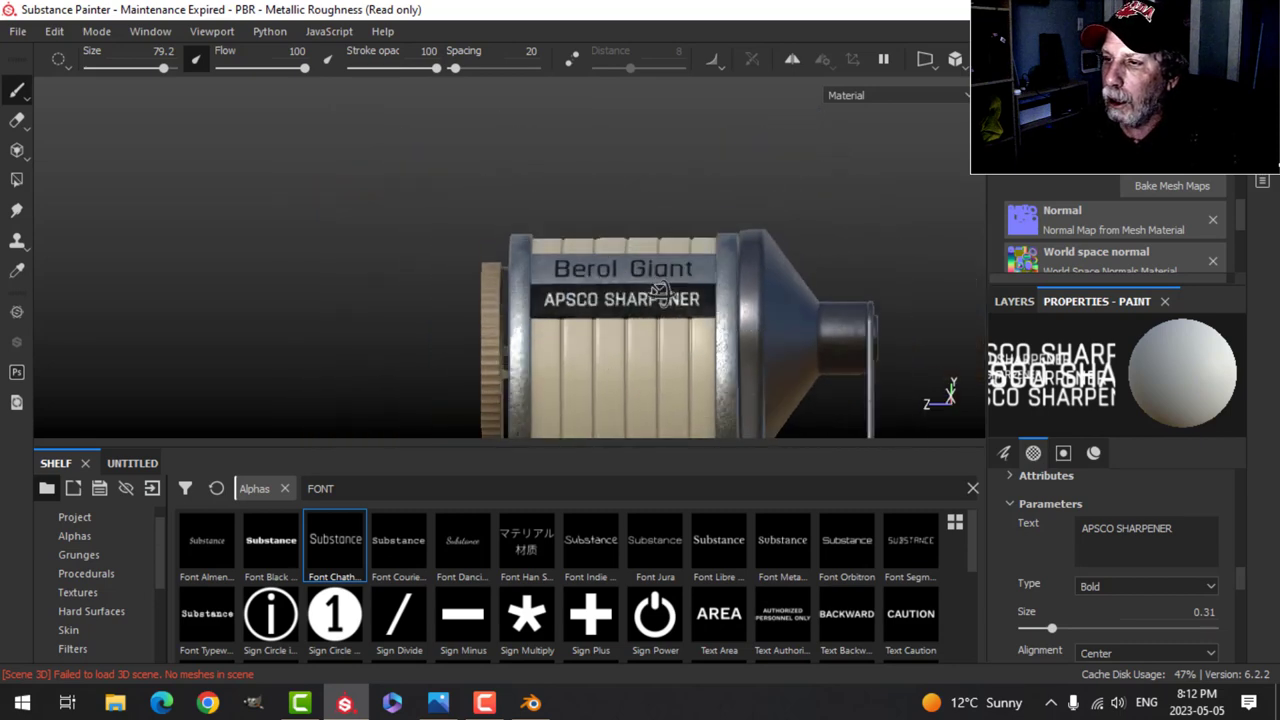
{"action": "mouse_move", "coordinate": [660, 290]}
{"action": "left_mouse_down", "text": "alt"}
{"action": "mouse_move", "coordinate": [771, 343]}
{"action": "mouse_move", "coordinate": [700, 337]}
{"action": "mouse_move", "coordinate": [712, 300]}
{"action": "mouse_move", "coordinate": [739, 299]}
{"action": "left_mouse_up", "text": "alt"}
{"action": "scroll", "coordinate": [758, 297], "scroll_direction": "up", "scroll_amount": 3}
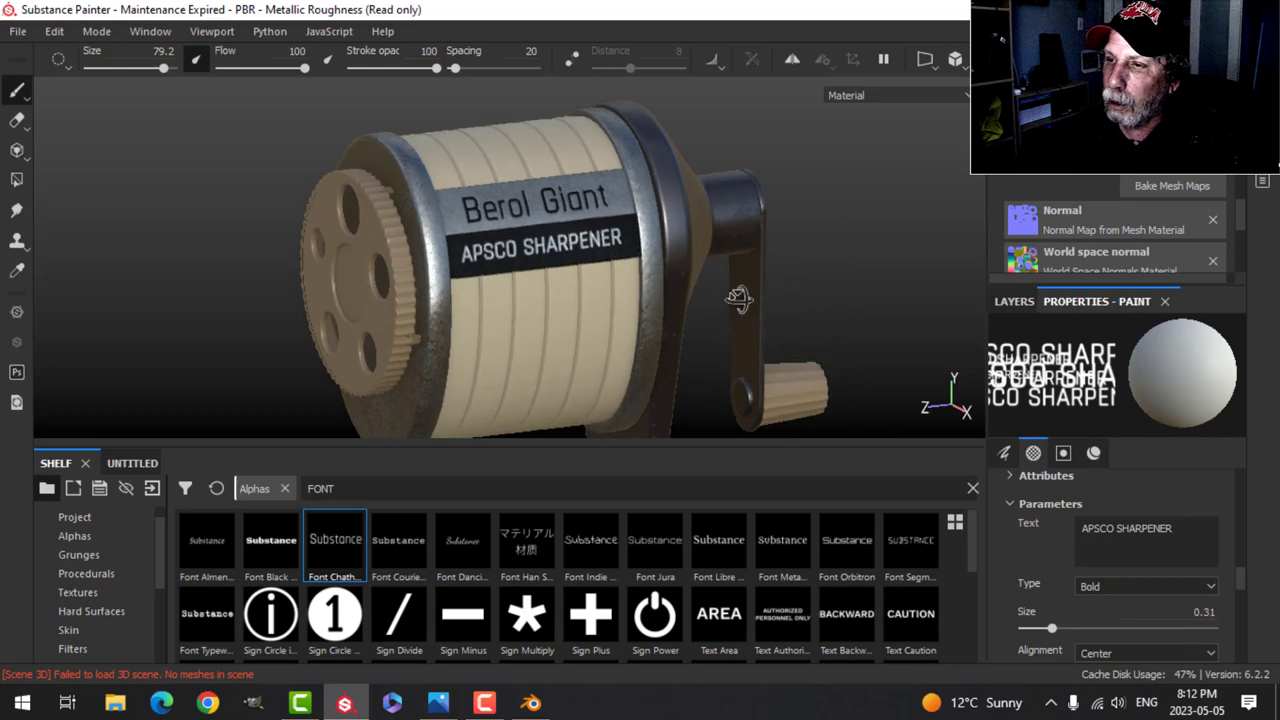
{"action": "left_click", "coordinate": [438, 703]}
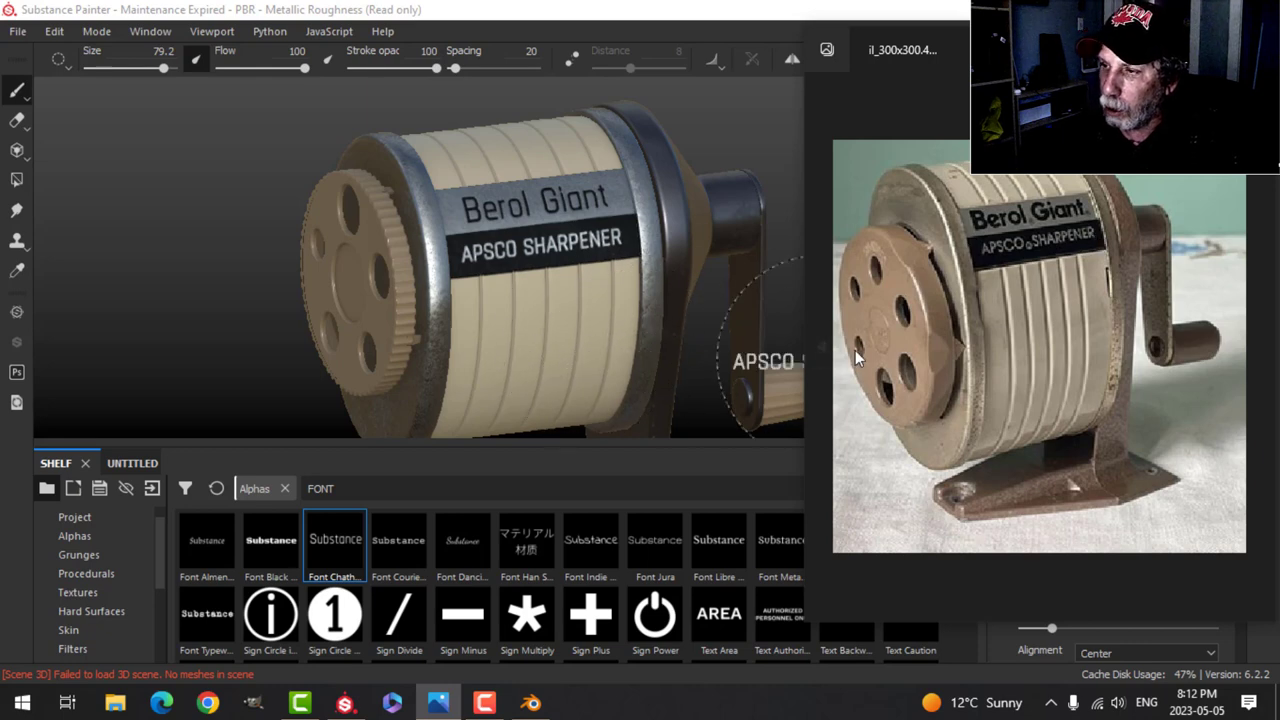
{"action": "left_click", "coordinate": [349, 704]}
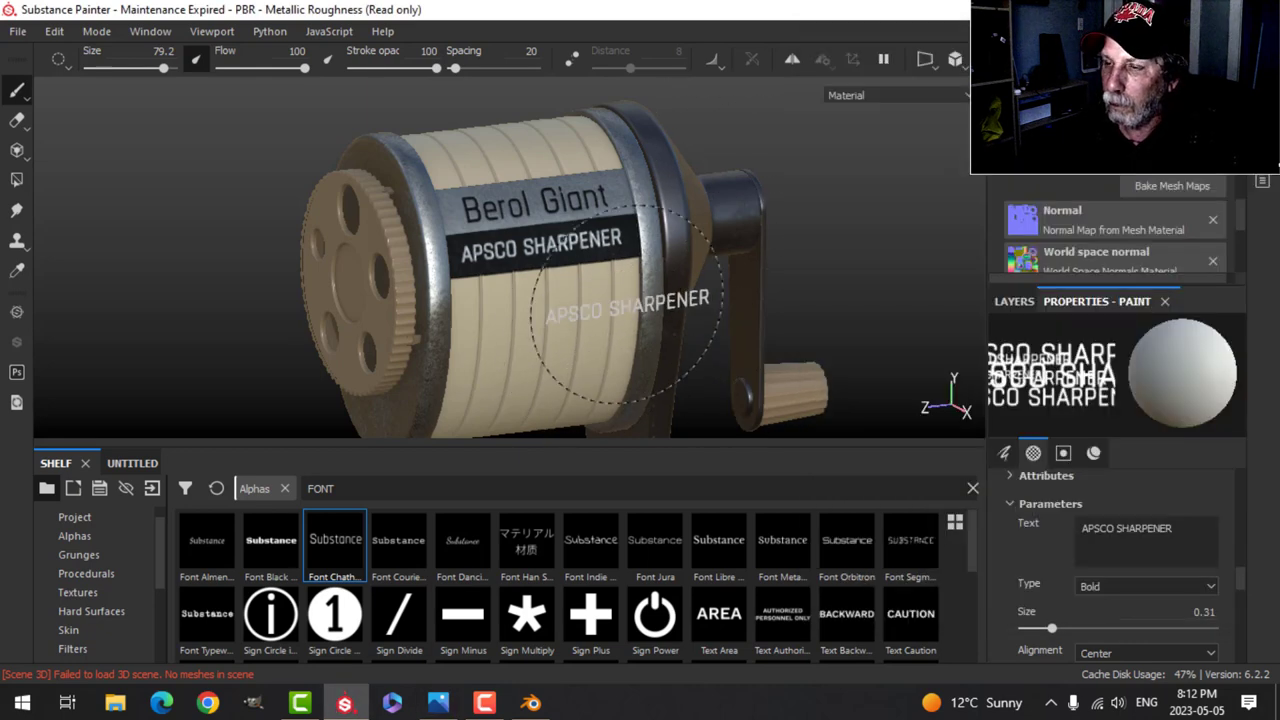
Step: Stamp "APSCO SHARPENER" on the dark stripe on the opposite side of the barrel and rename the lettering layer to TEXT
{"action": "left_click_drag", "start_coordinate": [628, 306], "coordinate": [774, 303], "text": "alt"}
{"action": "left_click_drag", "start_coordinate": [458, 354], "coordinate": [630, 322], "text": "alt"}
{"action": "middle_click_drag", "start_coordinate": [401, 329], "coordinate": [703, 331], "text": "alt"}
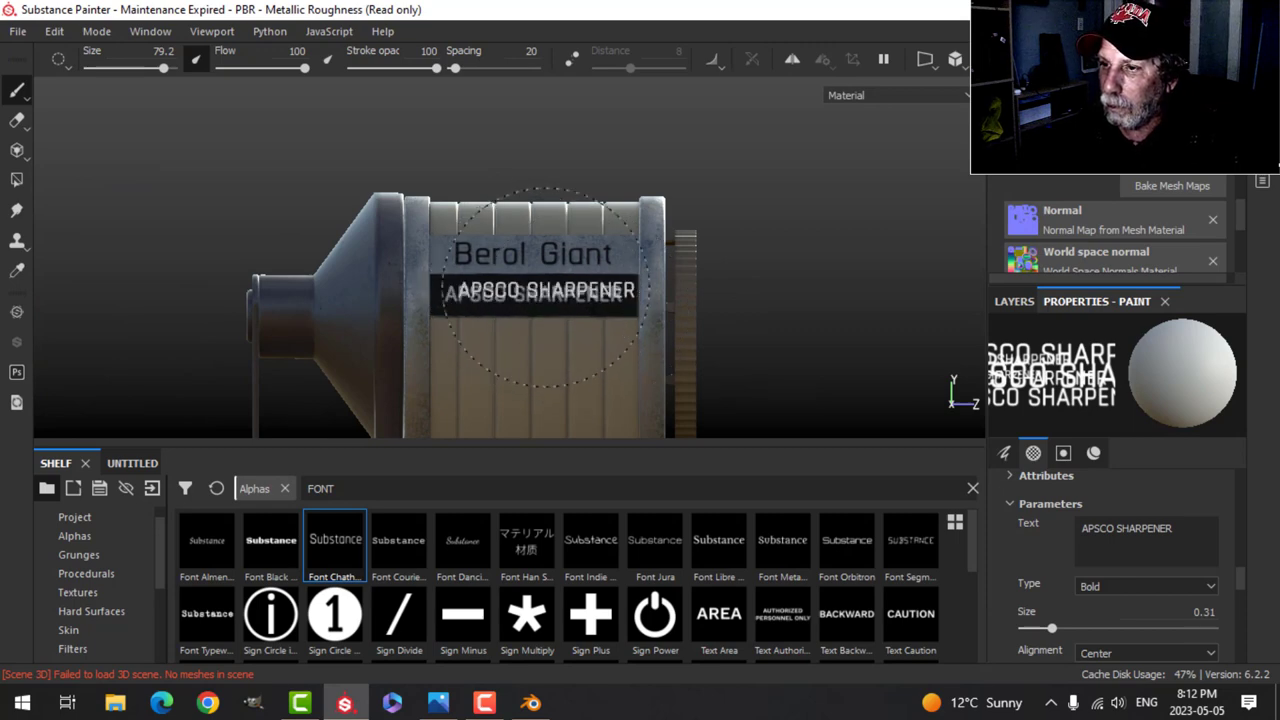
{"action": "mouse_move", "coordinate": [546, 288]}
{"action": "left_mouse_down", "text": "alt"}
{"action": "mouse_move", "coordinate": [586, 302]}
{"action": "mouse_move", "coordinate": [604, 333]}
{"action": "mouse_move", "coordinate": [790, 297]}
{"action": "mouse_move", "coordinate": [840, 250]}
{"action": "mouse_move", "coordinate": [630, 306]}
{"action": "mouse_move", "coordinate": [412, 281]}
{"action": "mouse_move", "coordinate": [468, 311]}
{"action": "left_mouse_up", "text": "alt"}
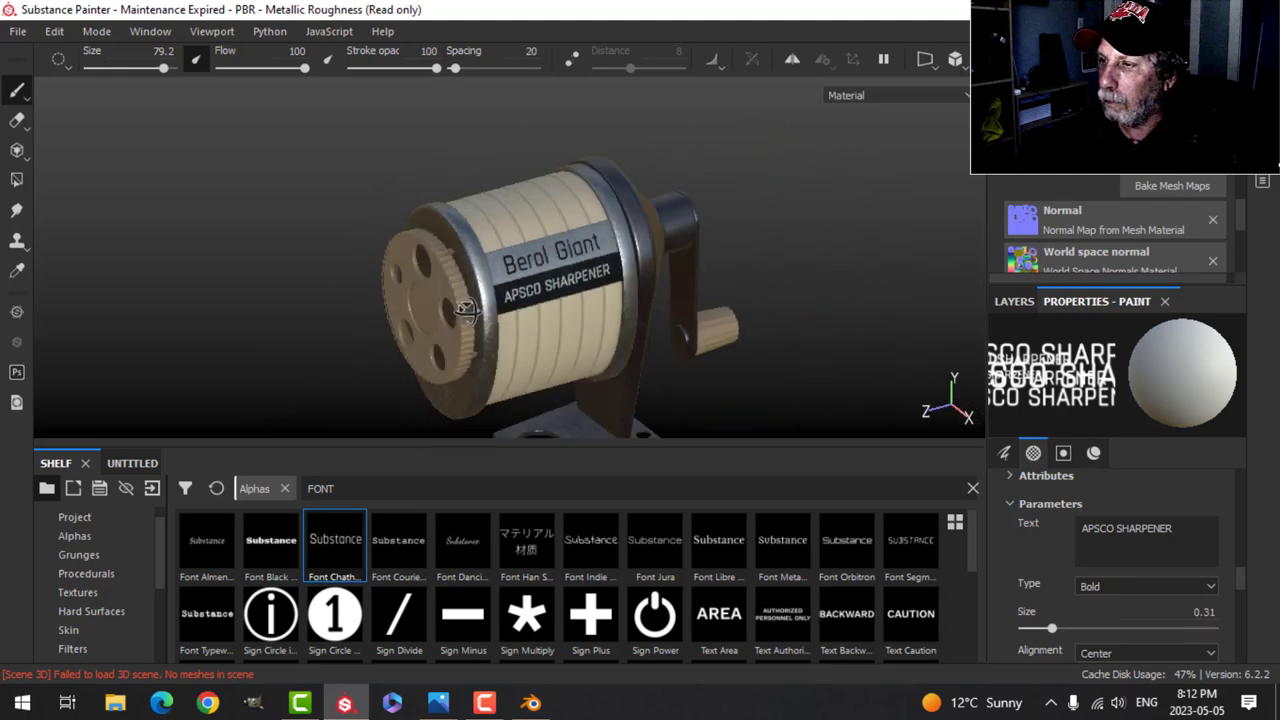
{"action": "left_click", "coordinate": [1014, 301]}
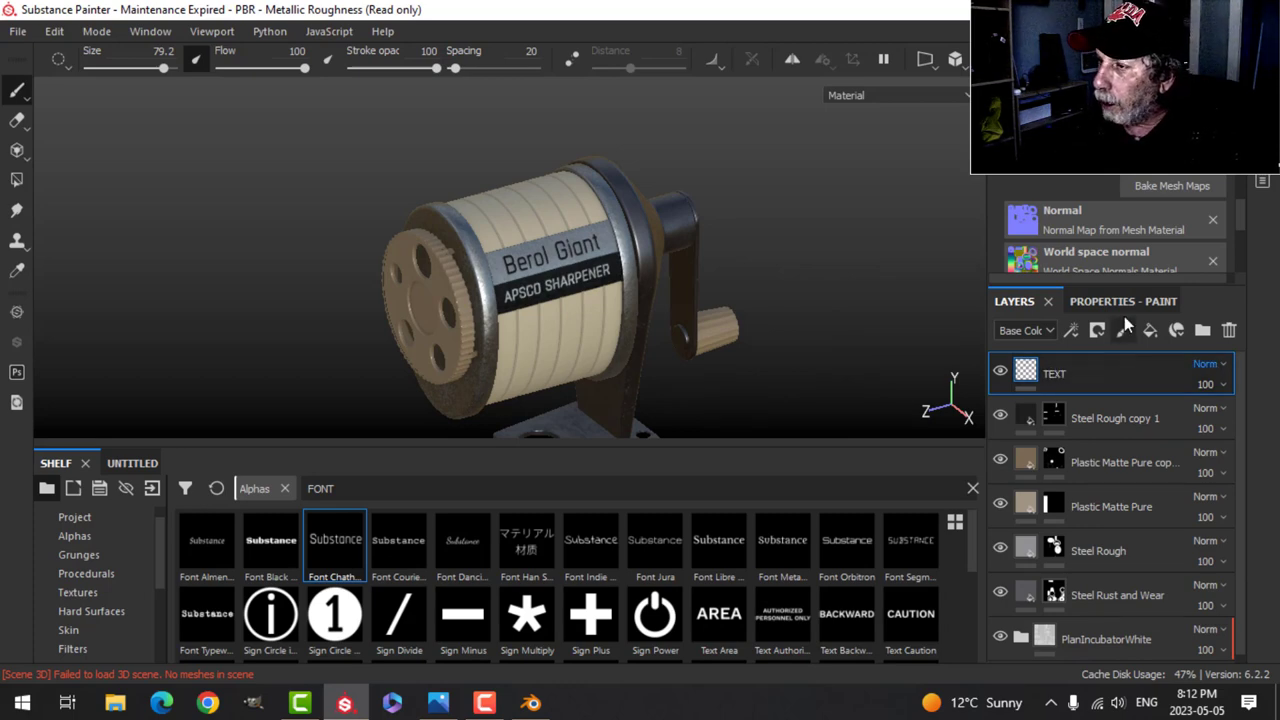
Step: Add a fill layer above the TEXT layer limited to color and roughness, with roughness set to 1
{"action": "left_click", "coordinate": [1150, 330]}
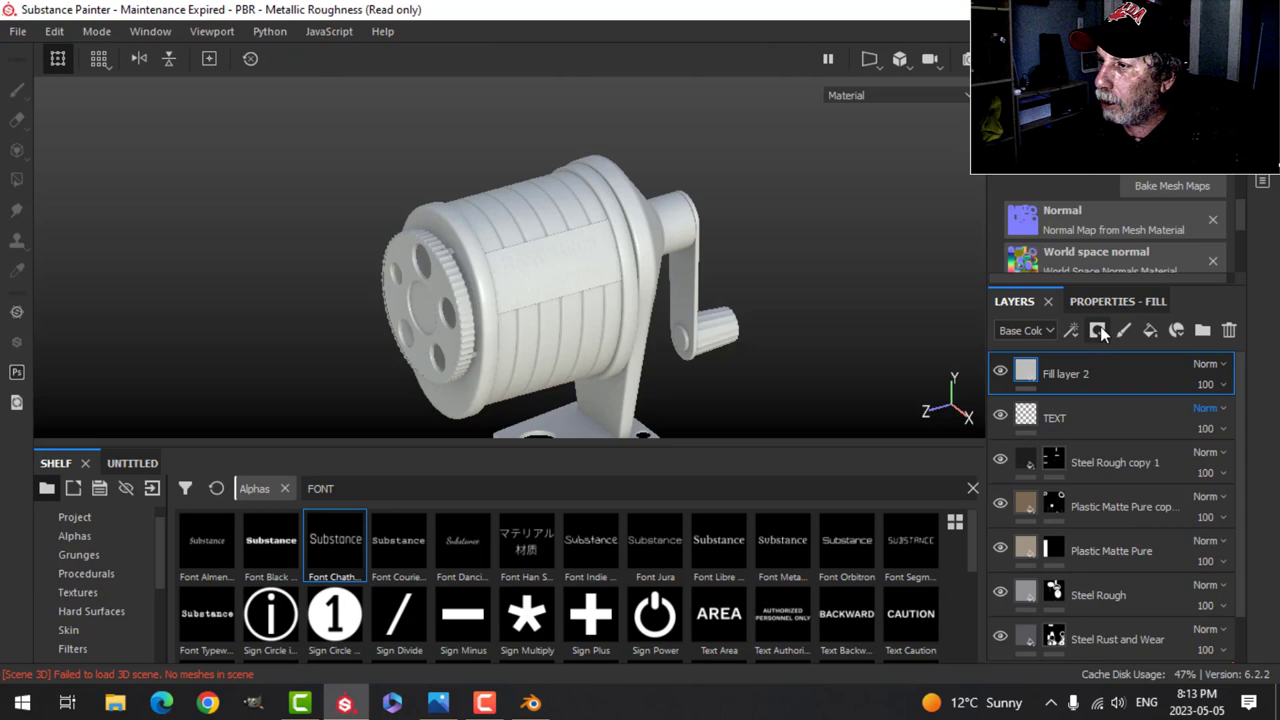
{"action": "left_click", "coordinate": [1115, 301]}
{"action": "left_click", "coordinate": [1024, 390], "text": "alt"}
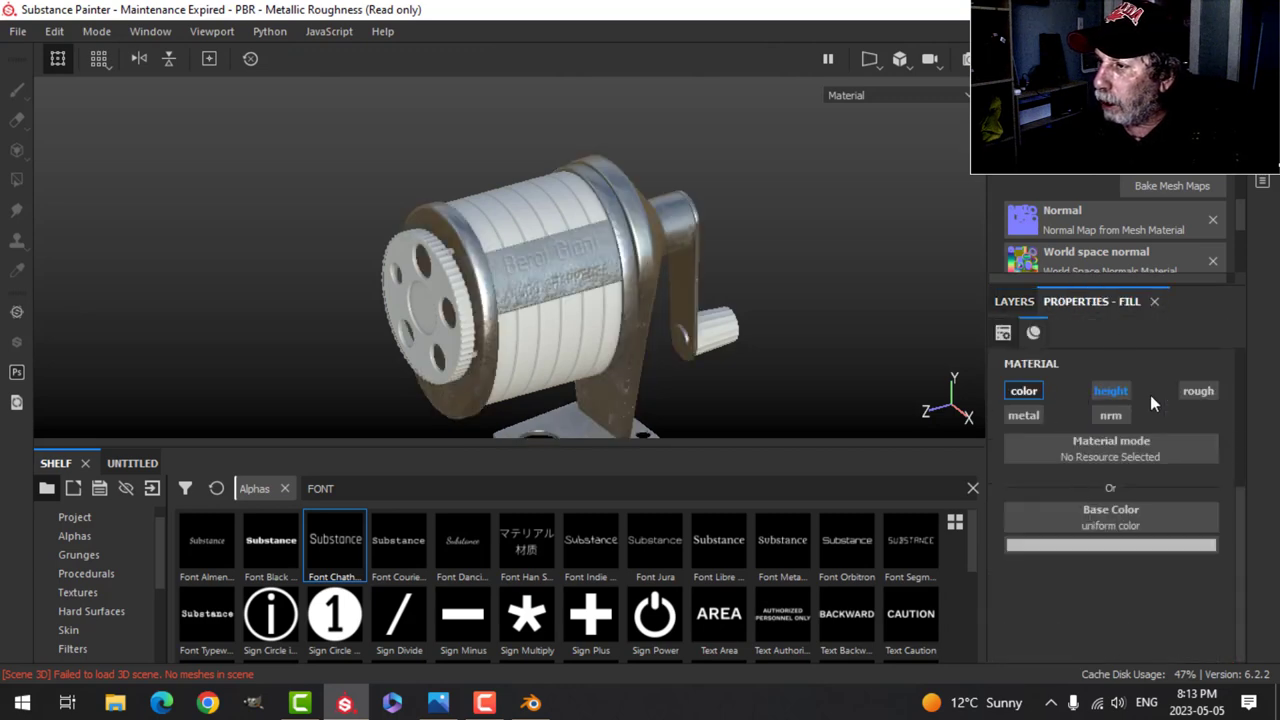
{"action": "left_click", "coordinate": [1198, 391]}
{"action": "left_click_drag", "start_coordinate": [1066, 629], "coordinate": [1248, 640]}
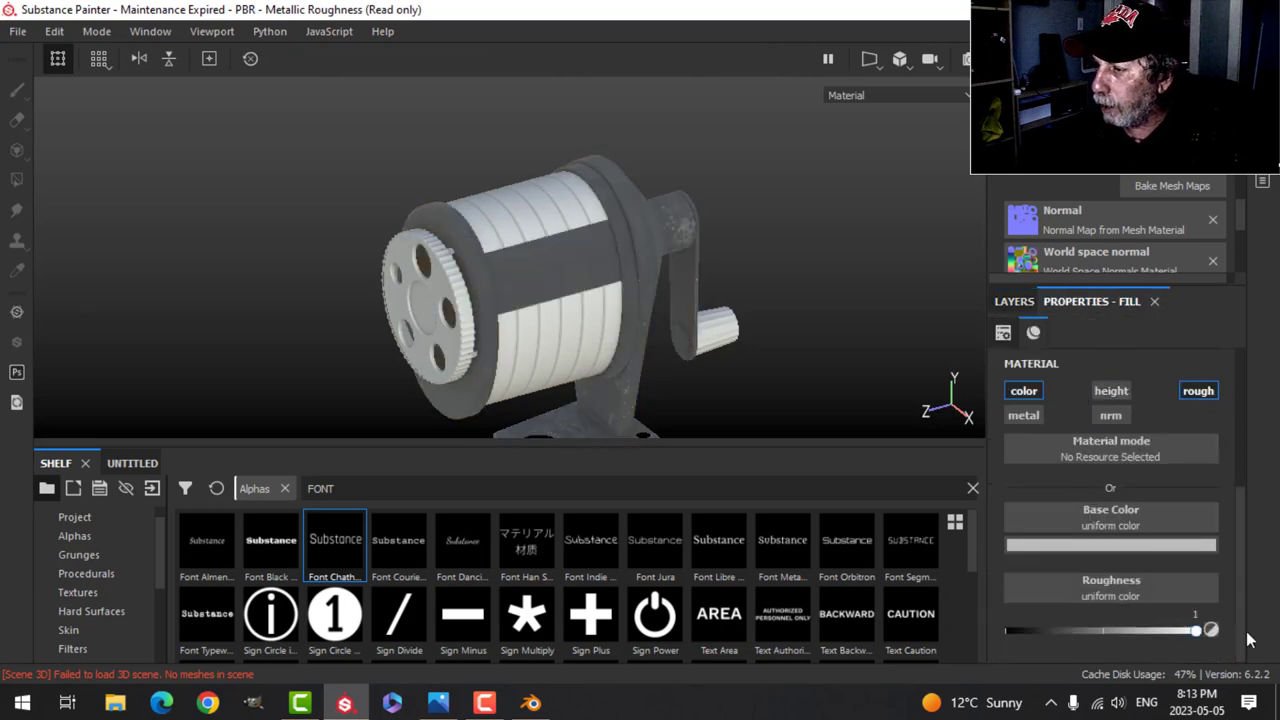
Step: Set the new fill layer's base color to a very dark brown
{"action": "left_click", "coordinate": [1152, 545]}
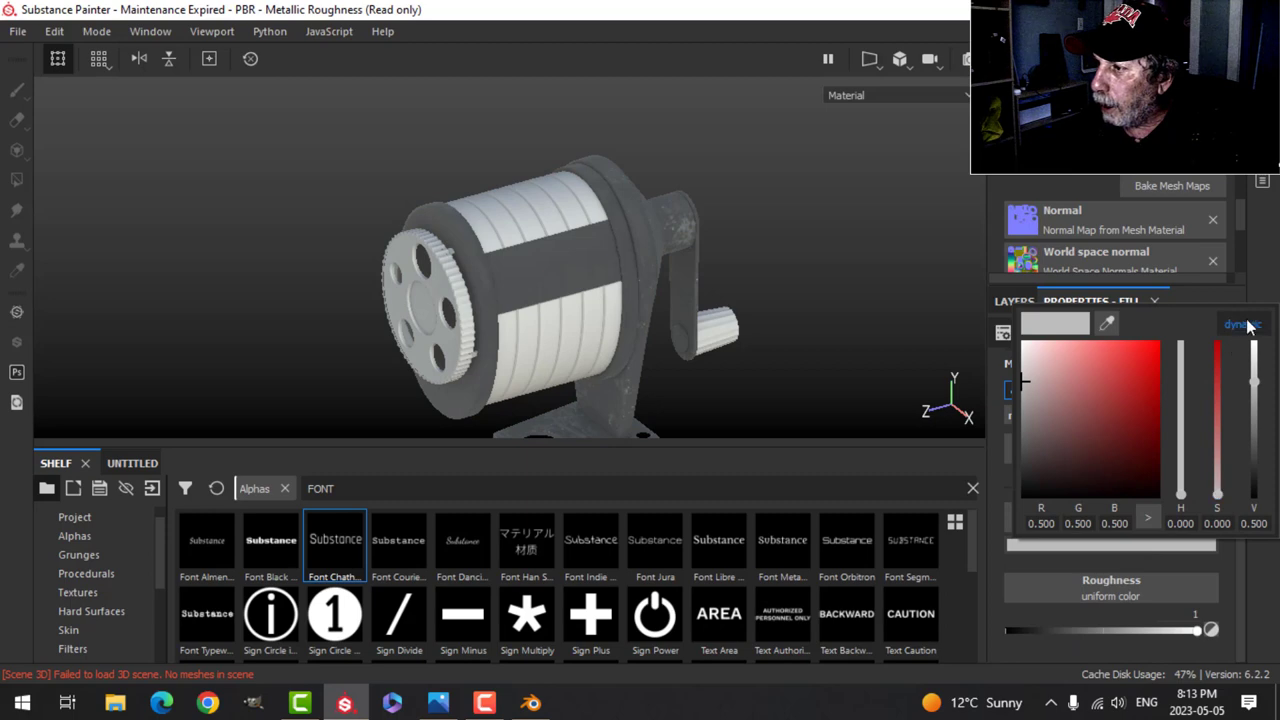
{"action": "left_click_drag", "start_coordinate": [1172, 487], "coordinate": [1135, 487]}
{"action": "left_click", "coordinate": [1014, 301]}
{"action": "left_click", "coordinate": [1014, 301]}
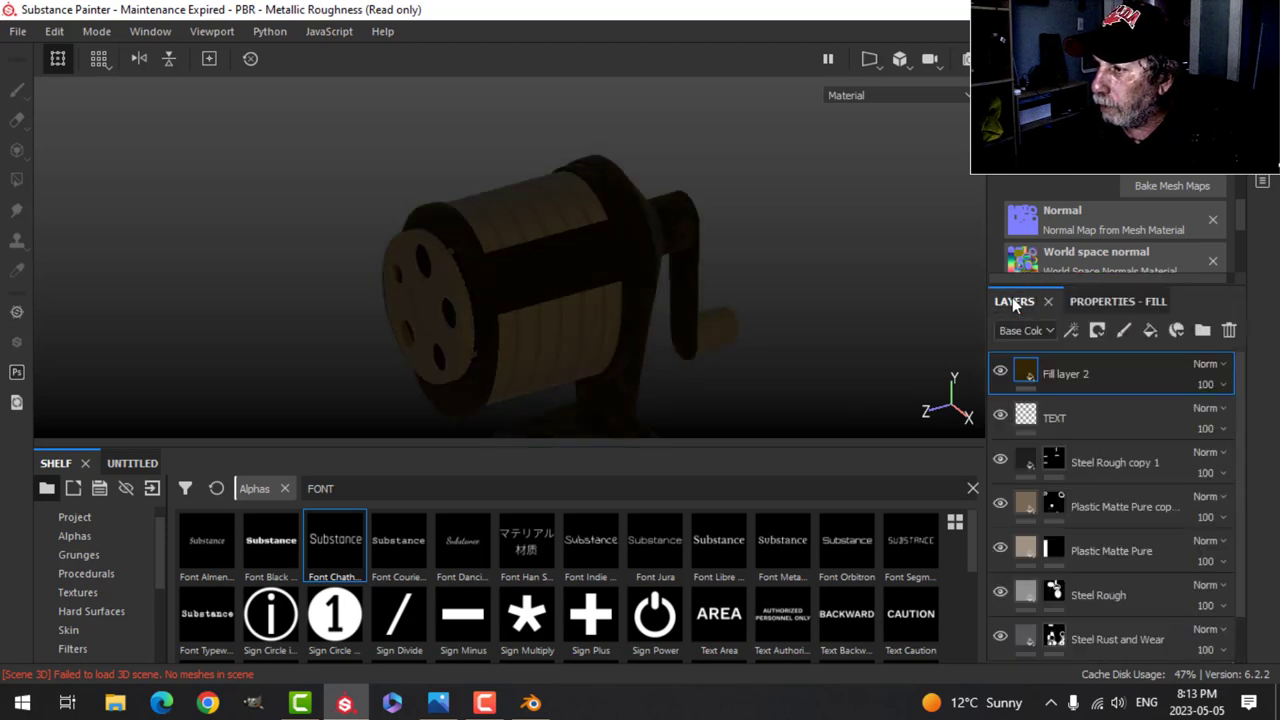
Step: Switch the viewport camera to perspective and frame the whole sharpener
{"action": "left_click", "coordinate": [909, 60]}
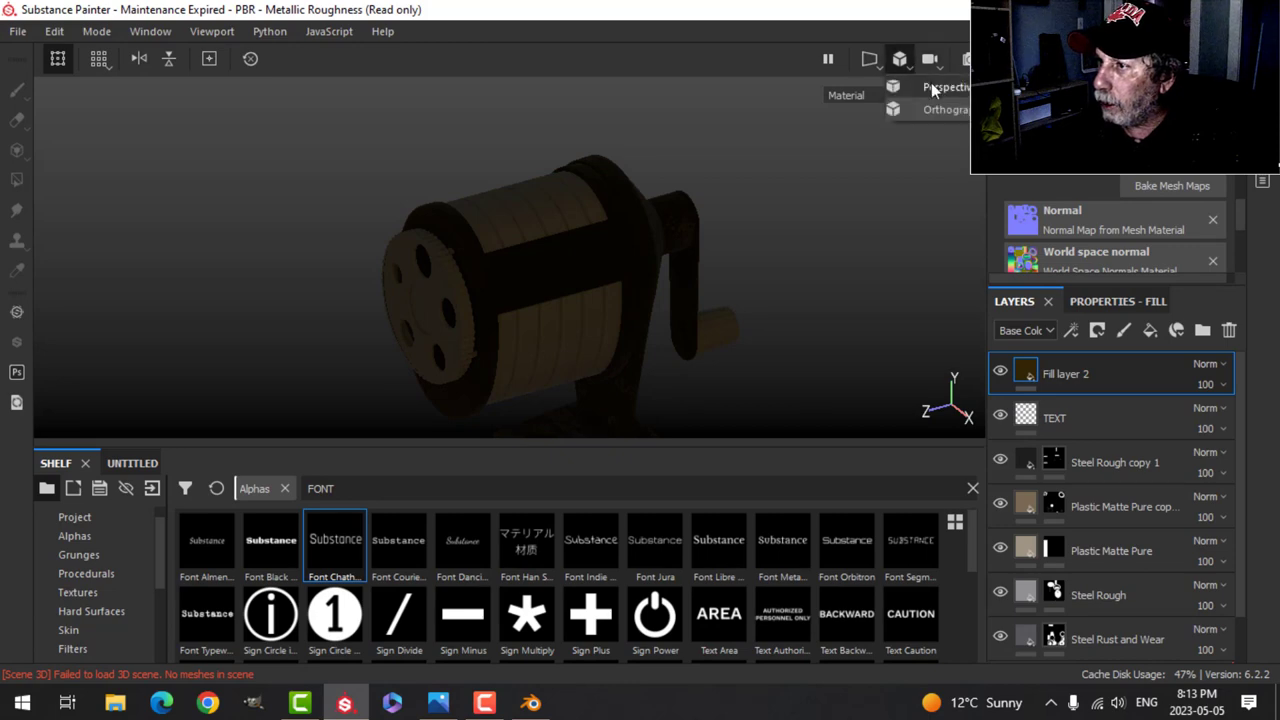
{"action": "left_click", "coordinate": [931, 86]}
{"action": "scroll", "coordinate": [736, 285], "scroll_direction": "up", "scroll_amount": 5}
{"action": "scroll", "coordinate": [723, 292], "scroll_direction": "down", "scroll_amount": 5}
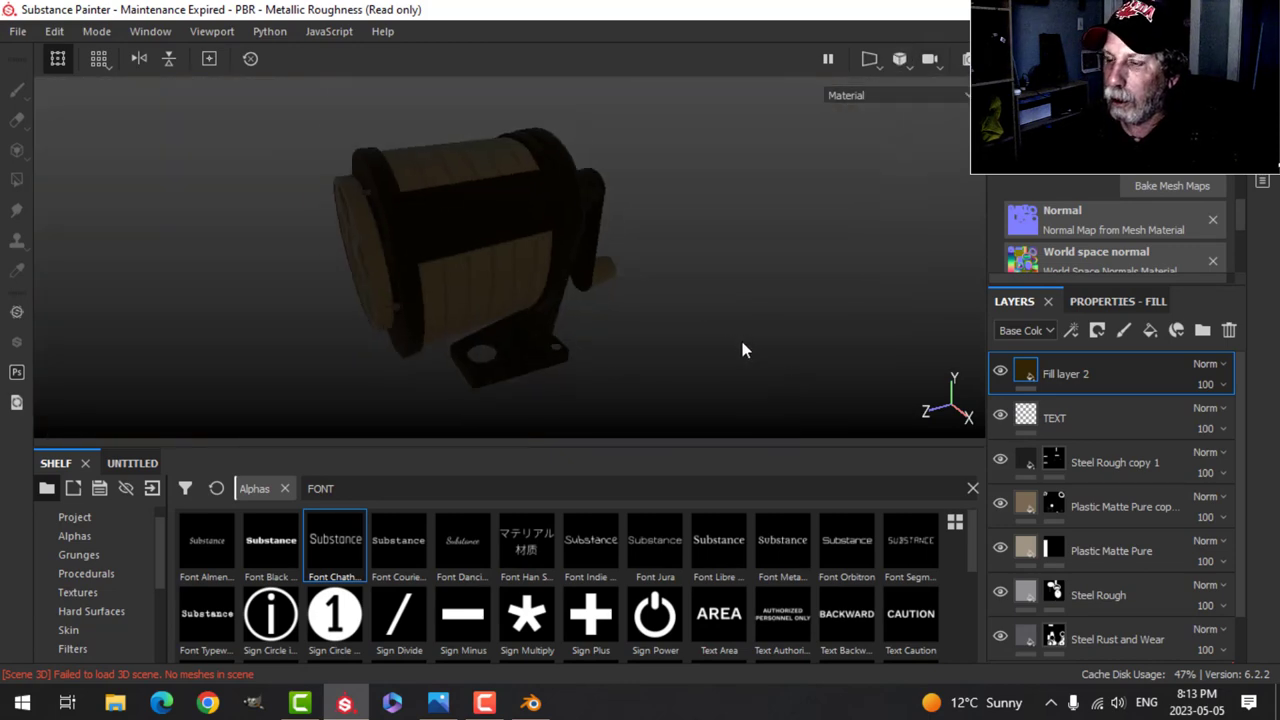
Step: Add a black mask to the dark brown fill layer and attach a generator to the mask
{"action": "left_click", "coordinate": [1097, 330]}
{"action": "left_click", "coordinate": [1117, 371]}
{"action": "left_click", "coordinate": [1080, 333]}
{"action": "left_click", "coordinate": [1100, 355]}
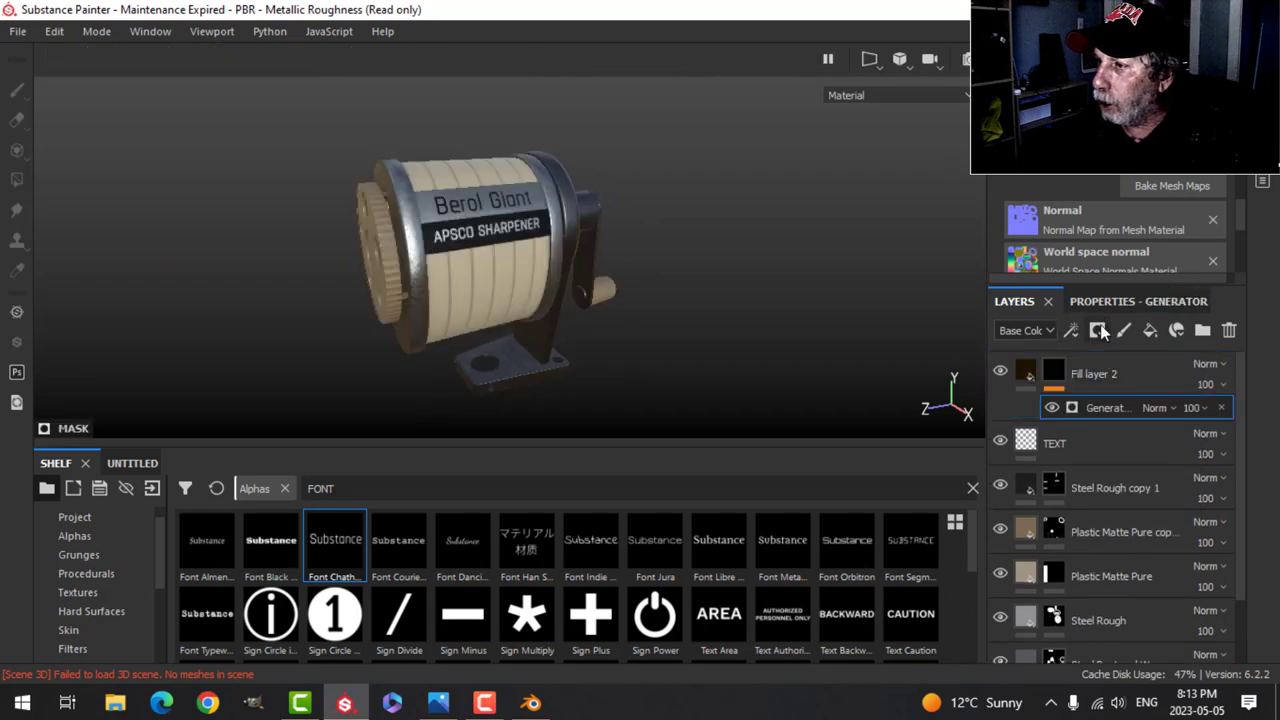
Step: Assign the Dirt generator to the dark brown fill layer's mask and set its Dirt Level to 0.56
{"action": "left_click", "coordinate": [1085, 366]}
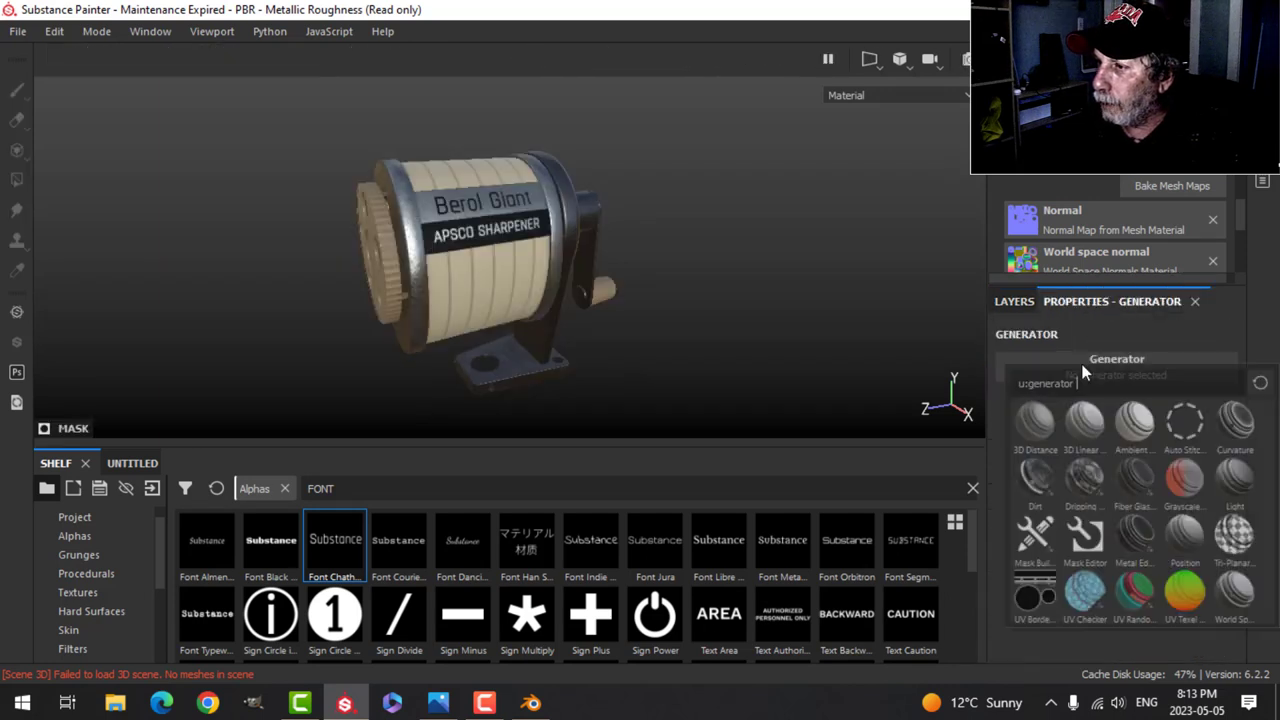
{"action": "left_click", "coordinate": [1055, 478]}
{"action": "left_click_drag", "start_coordinate": [1170, 509], "coordinate": [1125, 509]}
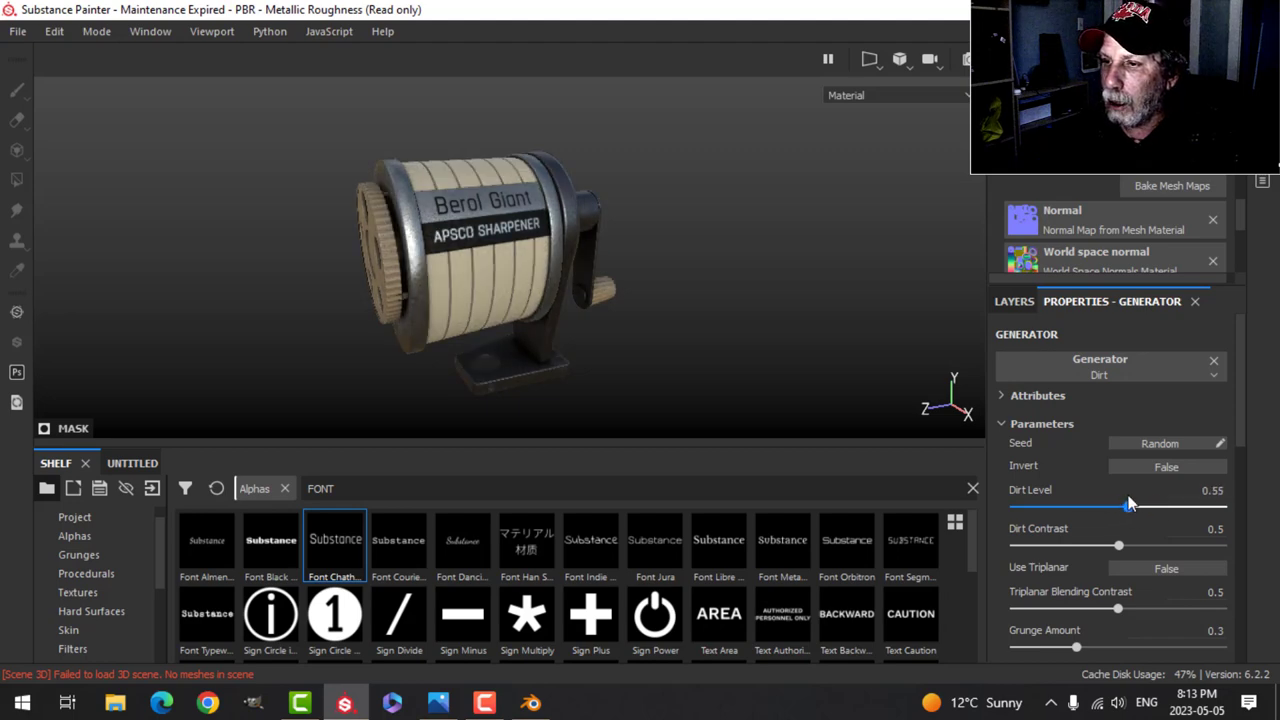
{"action": "scroll", "coordinate": [705, 325], "scroll_direction": "down", "scroll_amount": 1}
{"action": "left_click_drag", "start_coordinate": [616, 325], "coordinate": [703, 325], "text": "alt"}
{"action": "scroll", "coordinate": [607, 322], "scroll_direction": "up", "scroll_amount": 3}
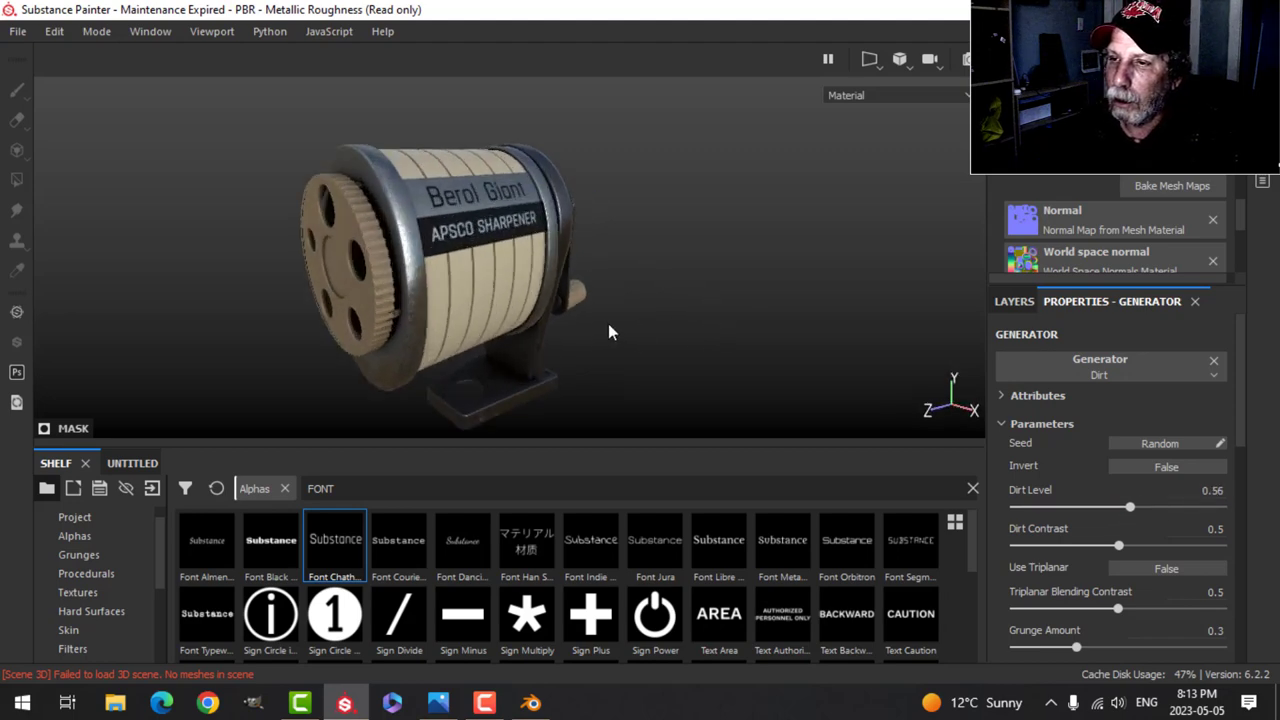
{"action": "middle_click_drag", "start_coordinate": [607, 323], "coordinate": [614, 339], "text": "alt"}
{"action": "left_click_drag", "start_coordinate": [614, 339], "coordinate": [672, 318], "text": "alt"}
Step: Rename the dark brown fill layer to DIRT
{"action": "left_click", "coordinate": [1030, 308]}
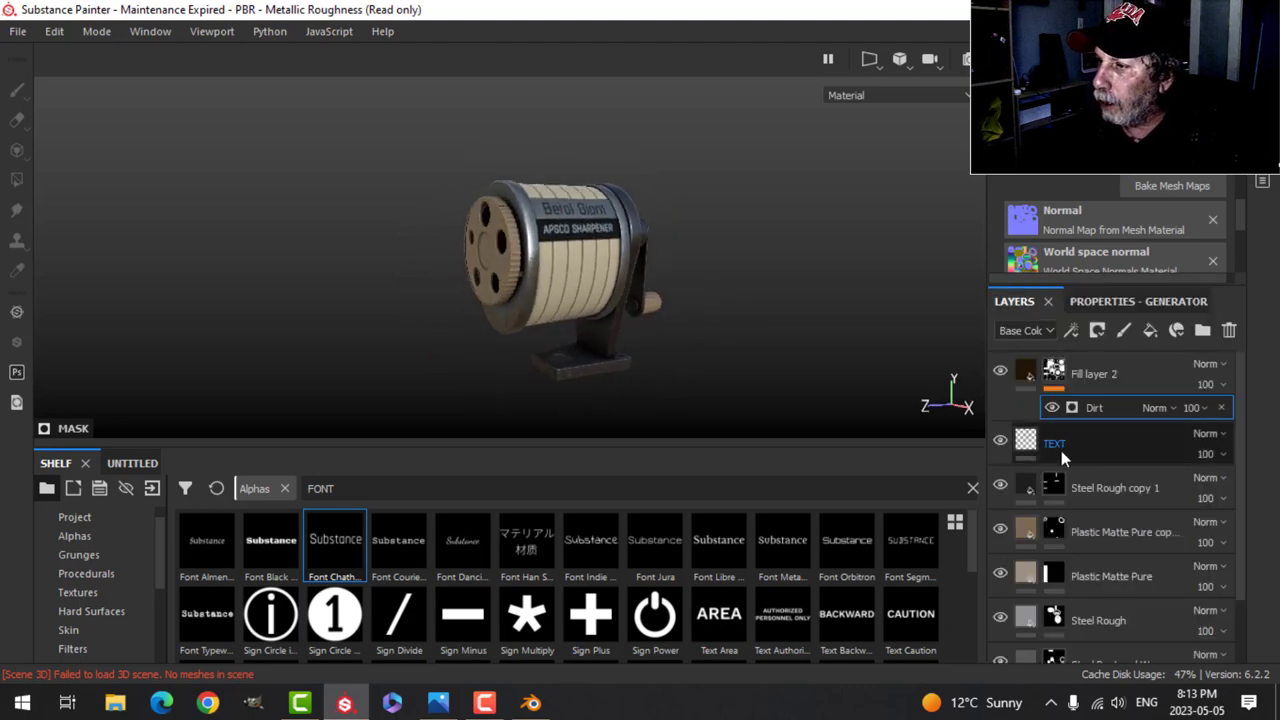
{"action": "double_click", "coordinate": [1095, 375]}
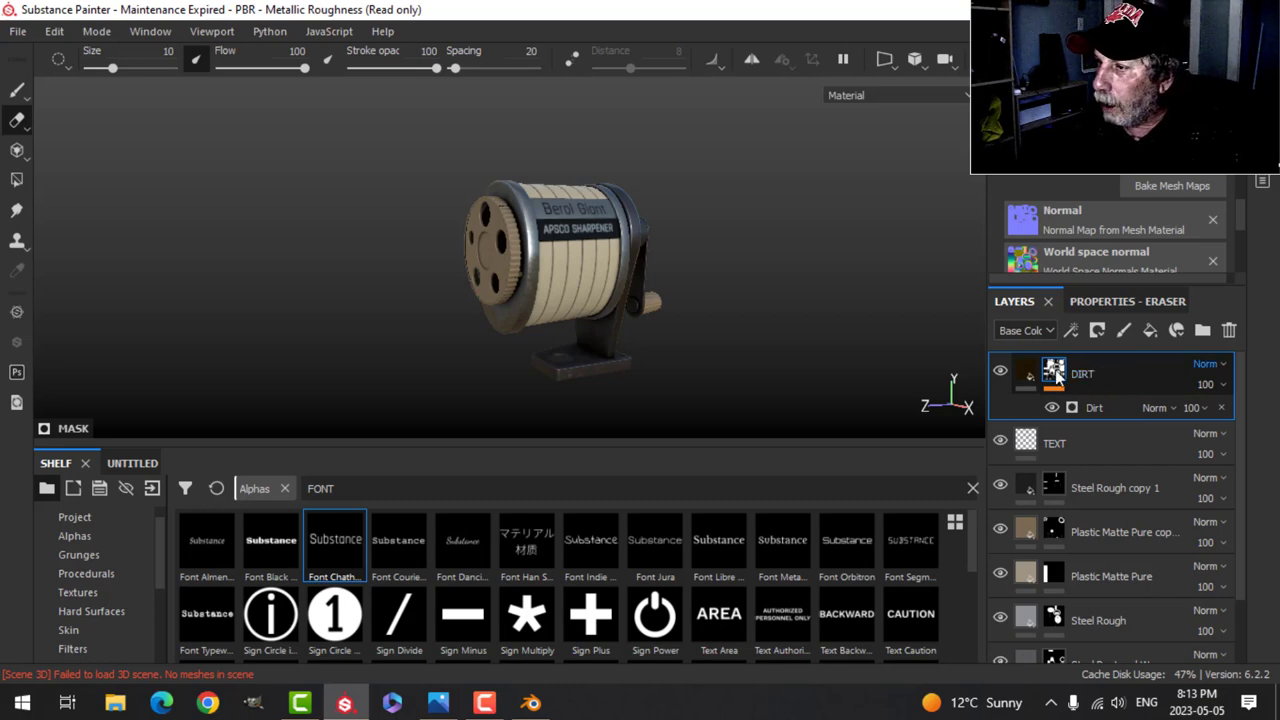
{"action": "left_click", "coordinate": [1030, 372]}
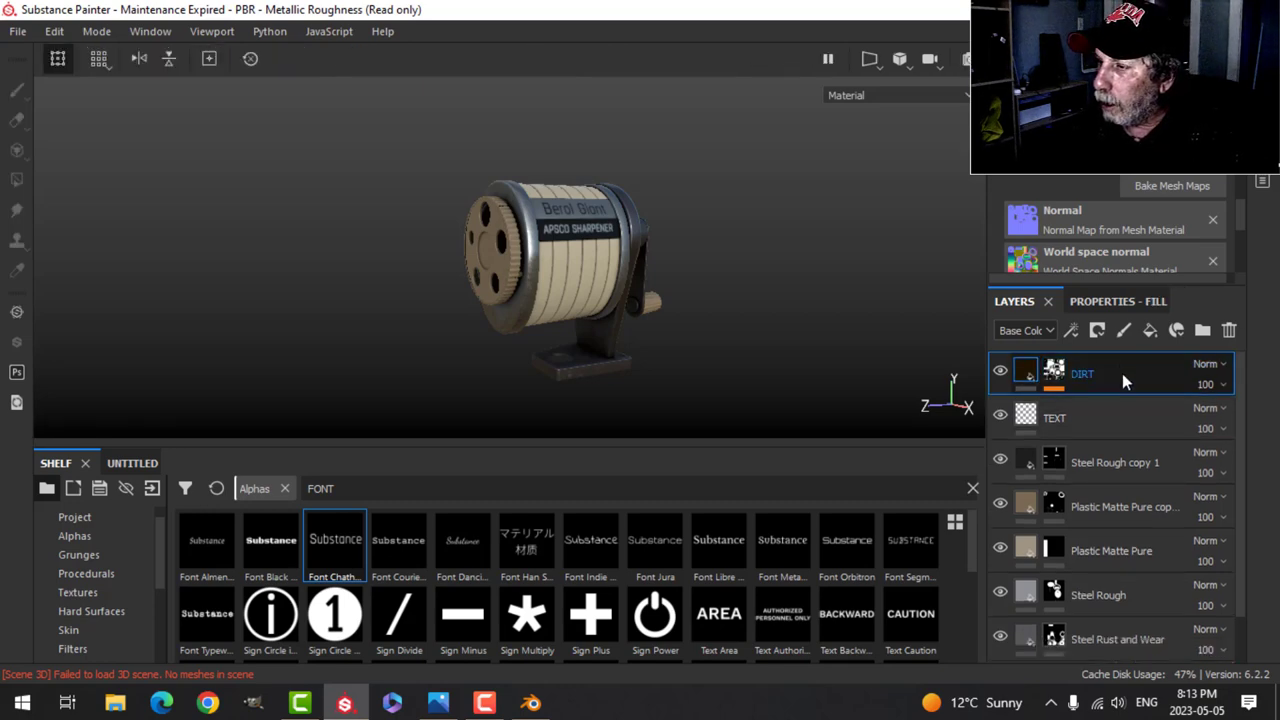
Step: Add a fill layer above DIRT limited to the height channel, with height set to about -0.08
{"action": "left_click", "coordinate": [1180, 330]}
{"action": "left_click", "coordinate": [1270, 300]}
{"action": "left_click", "coordinate": [1150, 330]}
{"action": "left_click", "coordinate": [1131, 302]}
{"action": "scroll", "coordinate": [1135, 527], "scroll_direction": "down", "scroll_amount": 1}
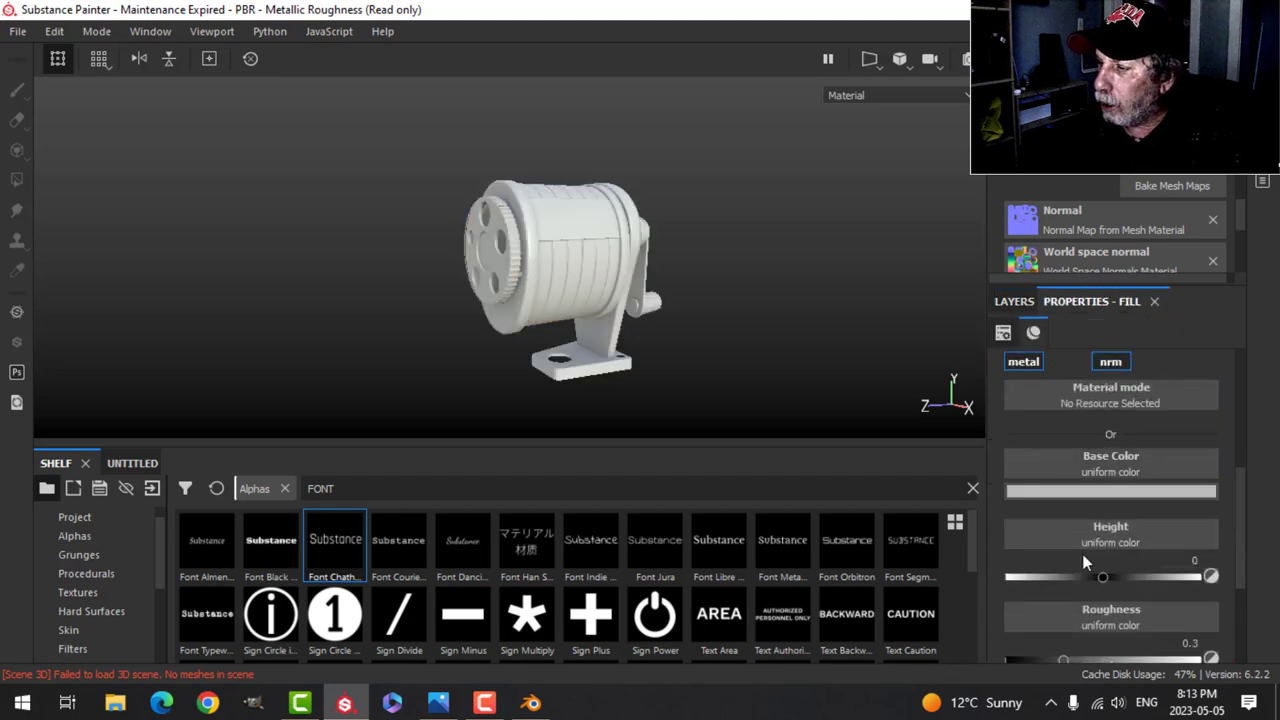
{"action": "scroll", "coordinate": [1095, 450], "scroll_direction": "up", "scroll_amount": 2}
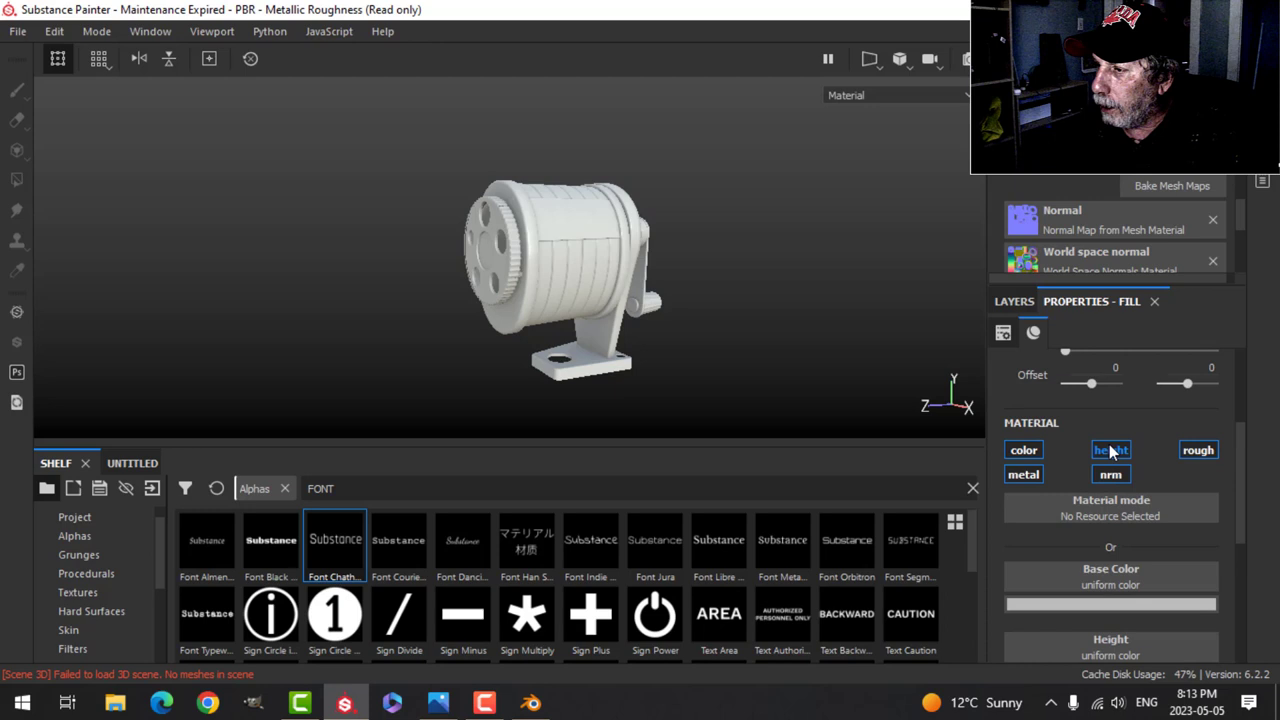
{"action": "left_click", "coordinate": [1110, 451]}
{"action": "left_click", "coordinate": [1100, 560]}
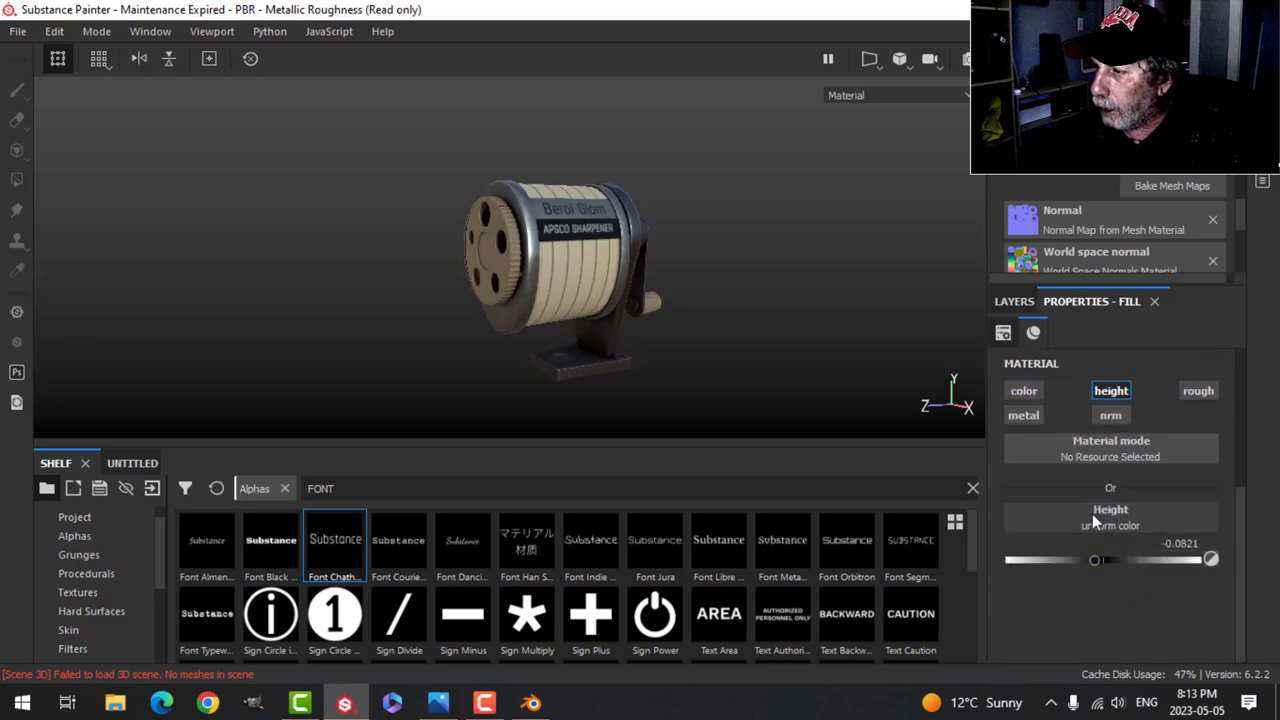
Step: Give the new height layer a black mask and add a fill effect to that mask
{"action": "left_click", "coordinate": [1029, 305]}
{"action": "left_click", "coordinate": [1097, 330]}
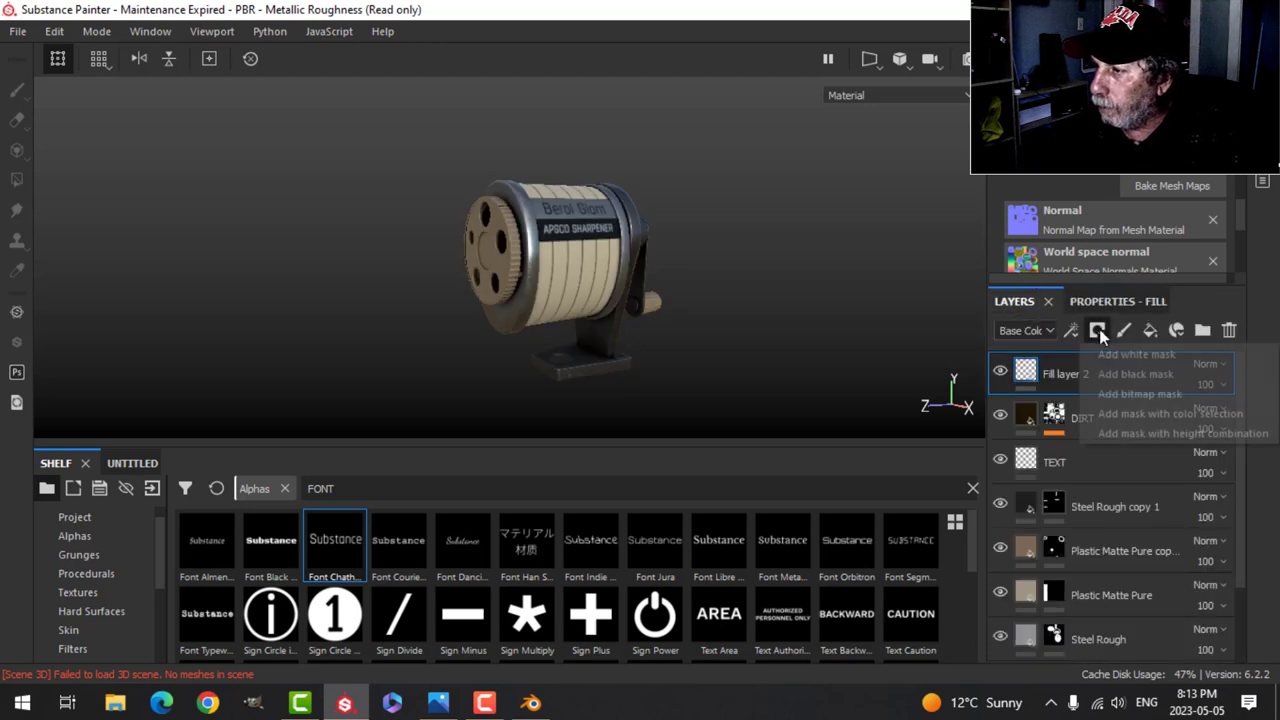
{"action": "left_click", "coordinate": [1110, 373]}
{"action": "left_click", "coordinate": [1073, 333]}
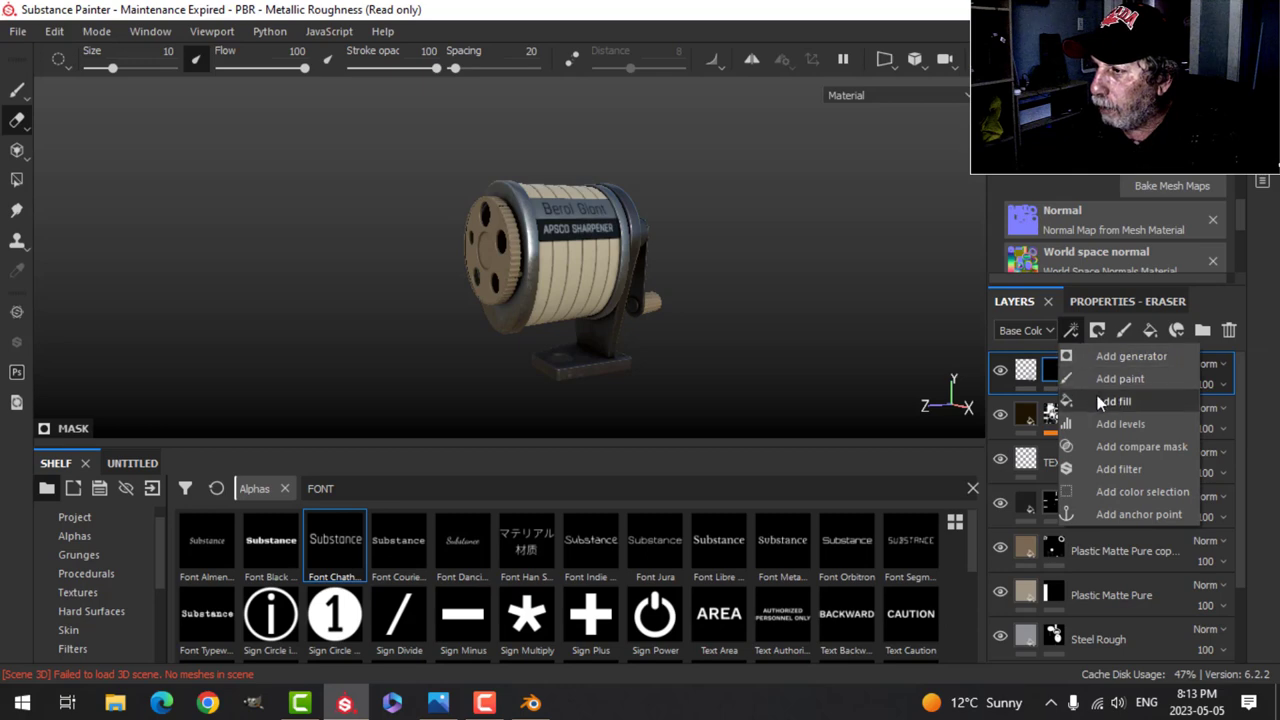
{"action": "left_click", "coordinate": [1097, 395]}
Step: Search the procedurals for "SCRA" and assign Grunge Scratches Rough to the mask fill's grayscale
{"action": "left_click", "coordinate": [1107, 304]}
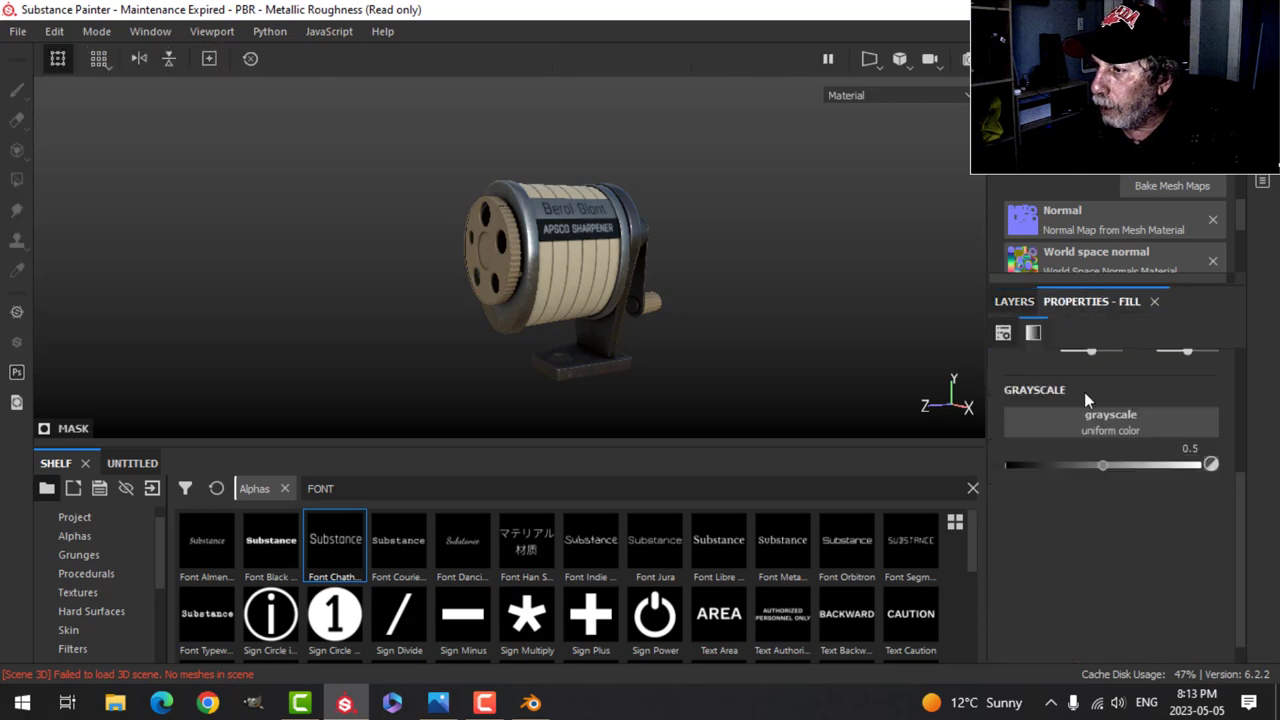
{"action": "left_click", "coordinate": [79, 594]}
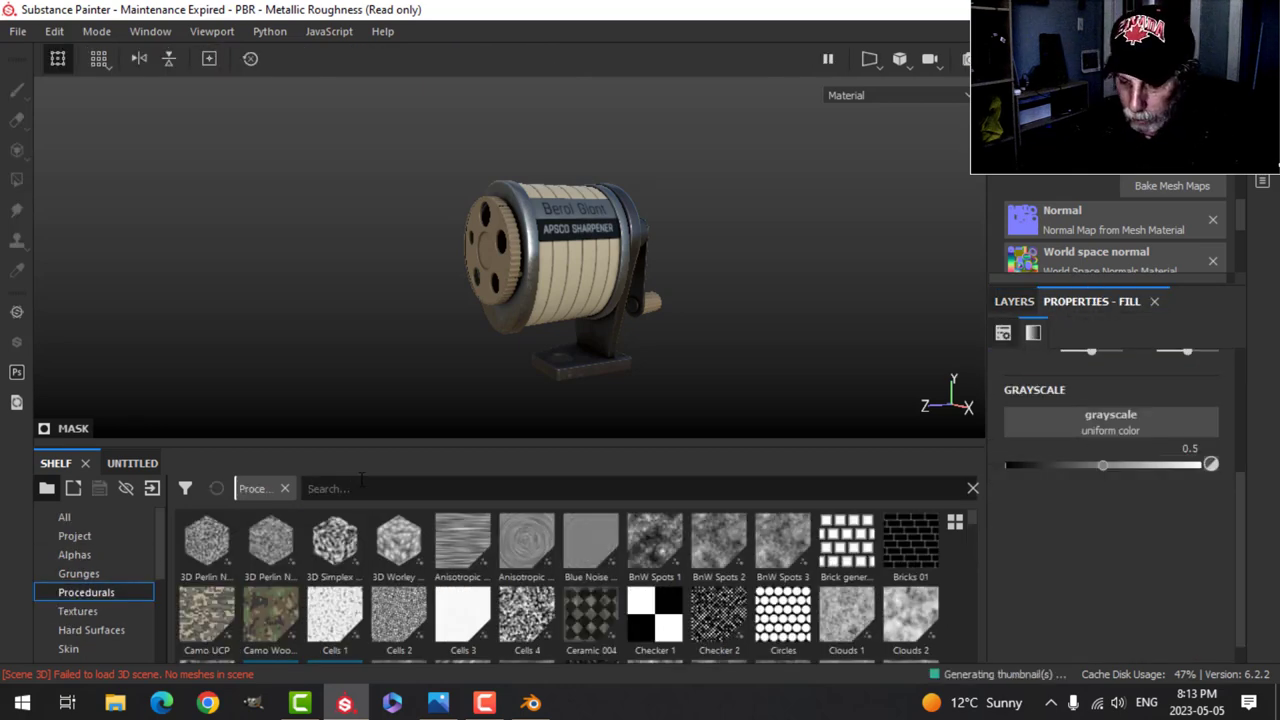
{"action": "type", "text": "SCRA"}
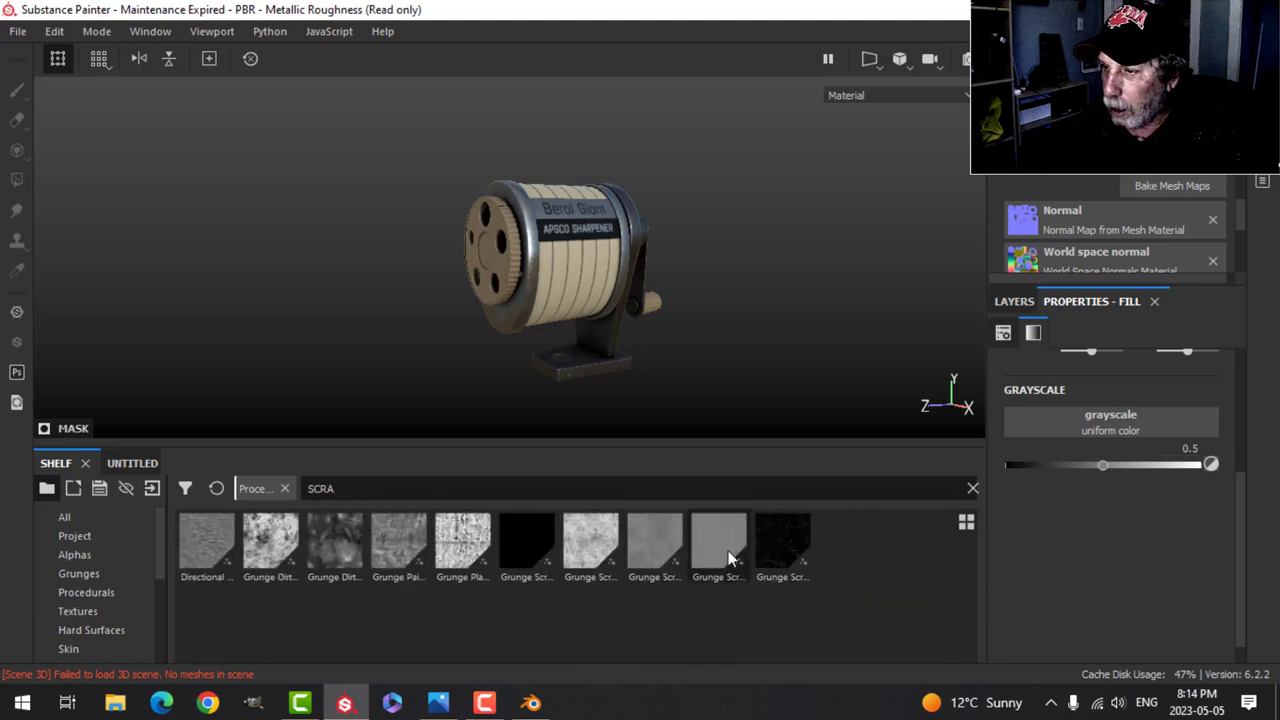
{"action": "left_click_drag", "start_coordinate": [760, 550], "coordinate": [1038, 438]}
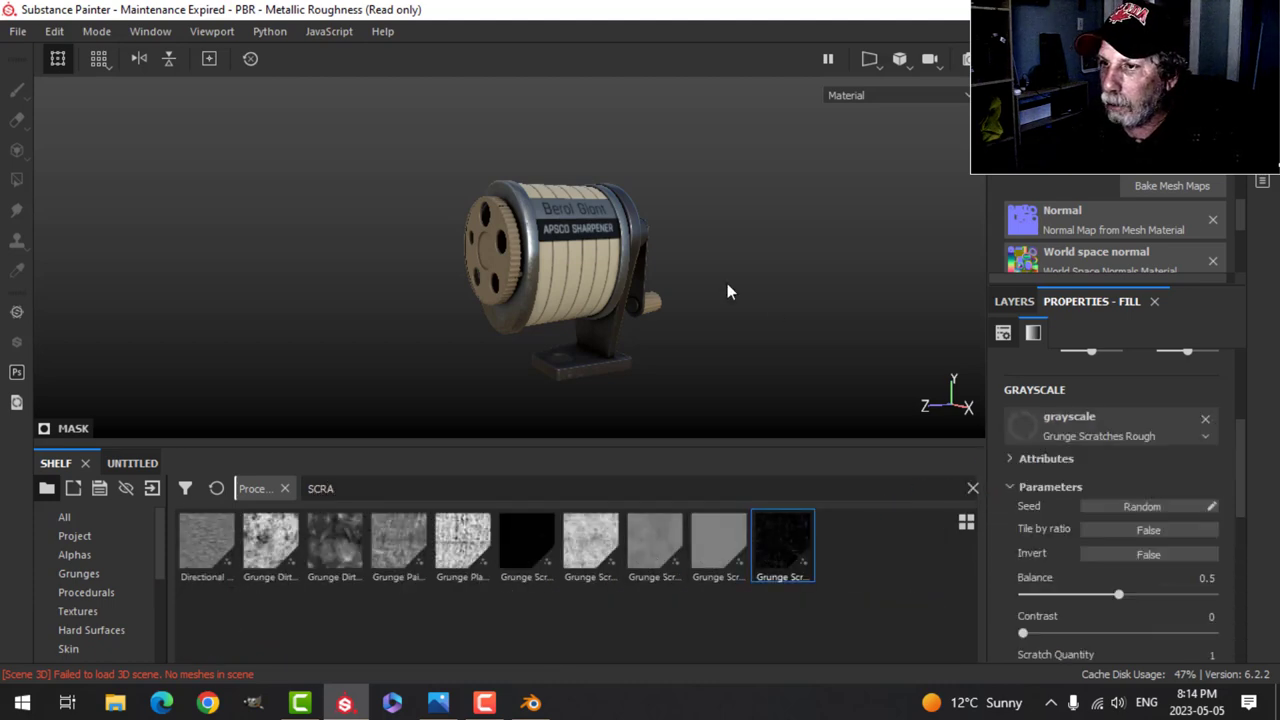
{"action": "scroll", "coordinate": [727, 285], "scroll_direction": "up", "scroll_amount": 5}
{"action": "left_click_drag", "start_coordinate": [640, 316], "coordinate": [592, 297], "text": "alt"}
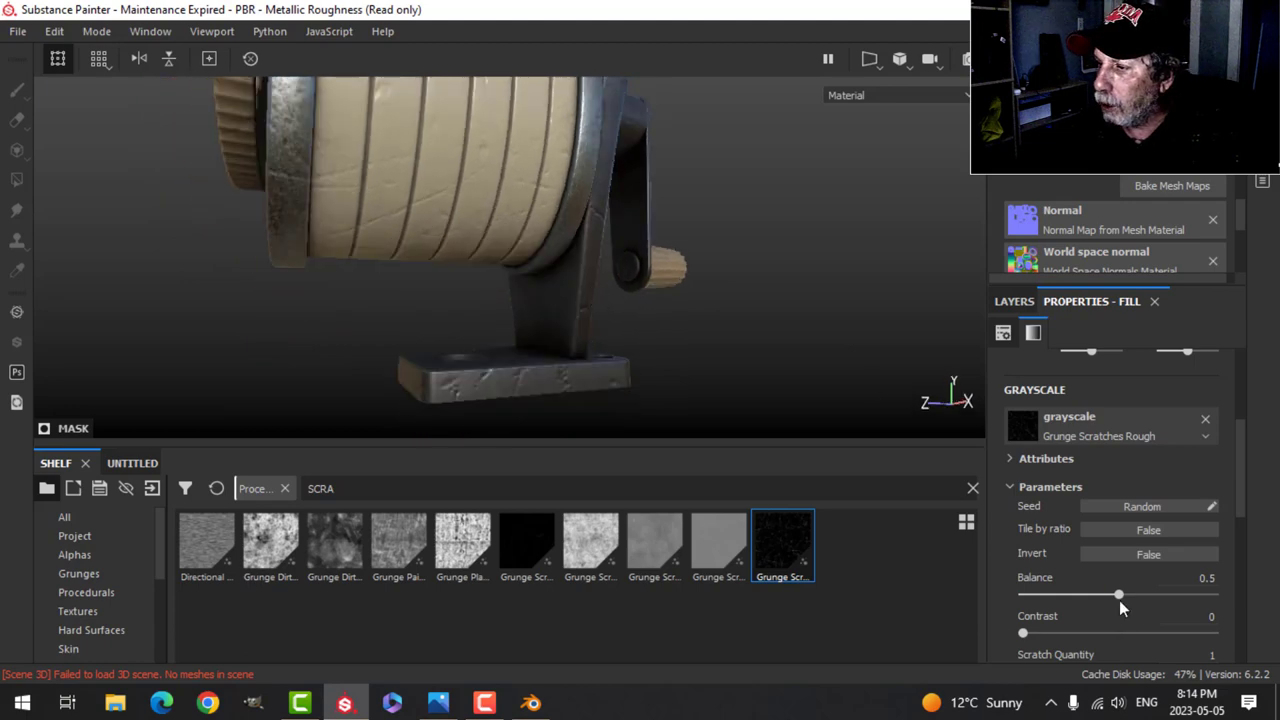
Step: Set the Balance of the Grunge Scratches Rough mask fill to 0.28 and check the scratches around the model
{"action": "left_click_drag", "start_coordinate": [668, 218], "coordinate": [467, 317], "text": "alt"}
{"action": "middle_click_drag", "start_coordinate": [609, 327], "coordinate": [719, 295], "text": "alt"}
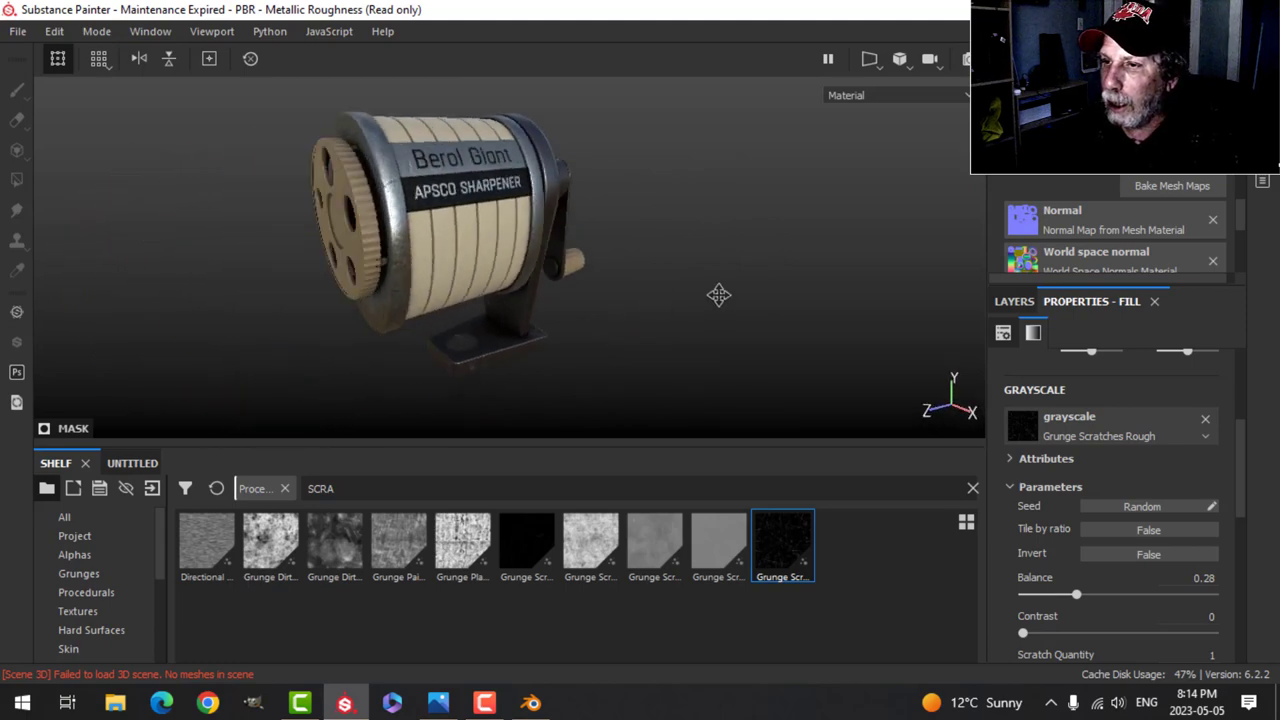
{"action": "left_click_drag", "start_coordinate": [719, 295], "coordinate": [676, 297], "text": "alt"}
{"action": "middle_click_drag", "start_coordinate": [553, 256], "coordinate": [542, 288], "text": "alt"}
{"action": "left_click_drag", "start_coordinate": [541, 289], "coordinate": [600, 300], "text": "alt"}
Step: Set the texture set size to 2048 and inspect the sharpener in an enlarged viewport
{"action": "scroll", "coordinate": [1115, 225], "scroll_direction": "up", "scroll_amount": 5}
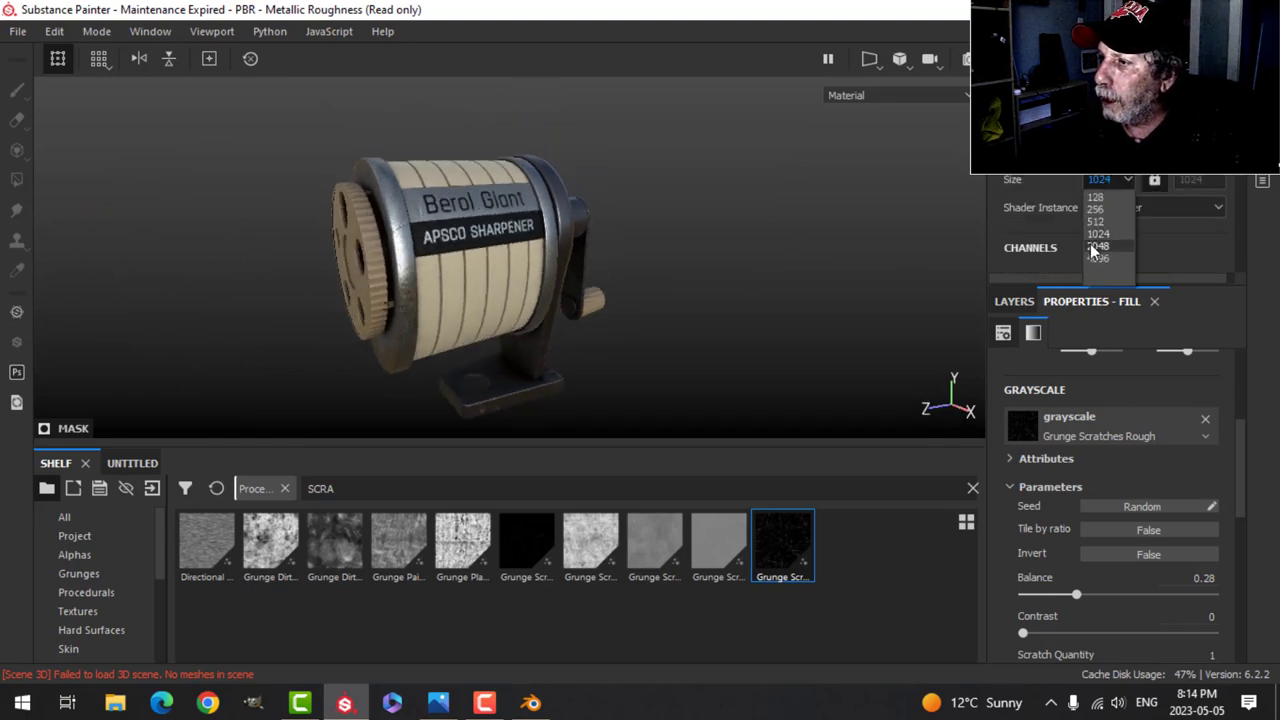
{"action": "left_click", "coordinate": [1097, 246]}
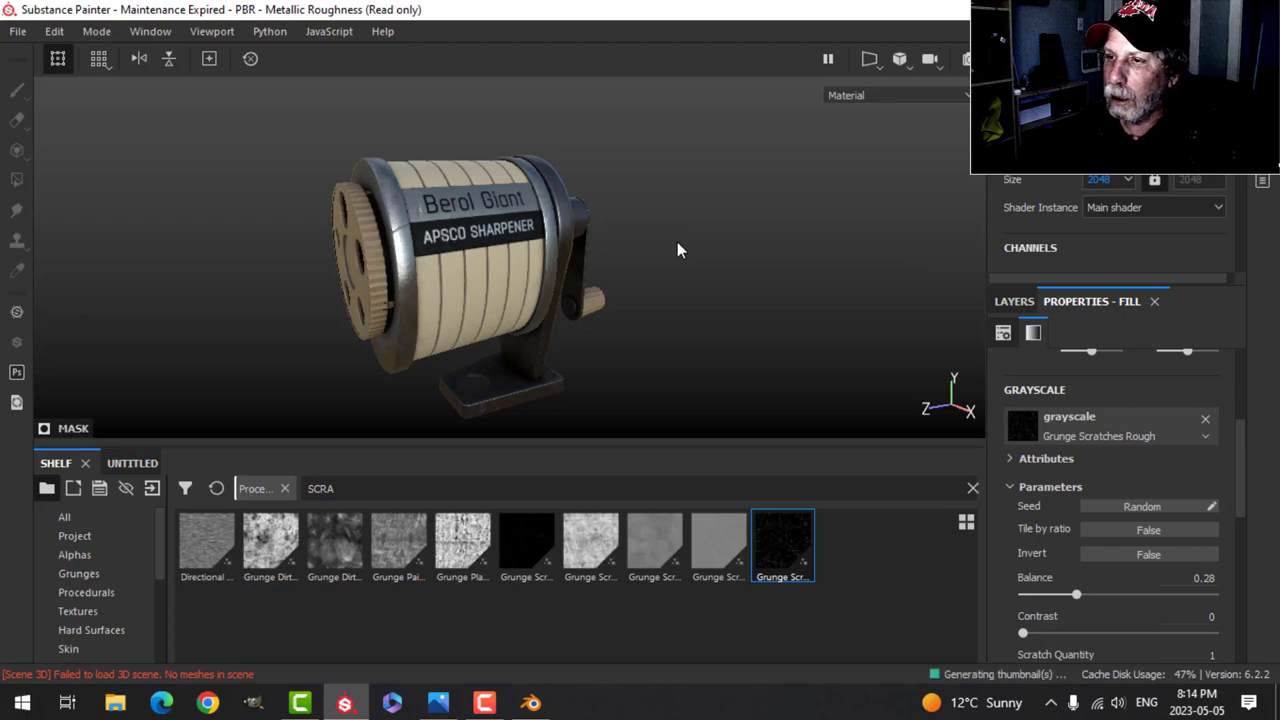
{"action": "key", "text": "Tab"}
{"action": "left_click_drag", "start_coordinate": [746, 338], "coordinate": [621, 340], "text": "alt"}
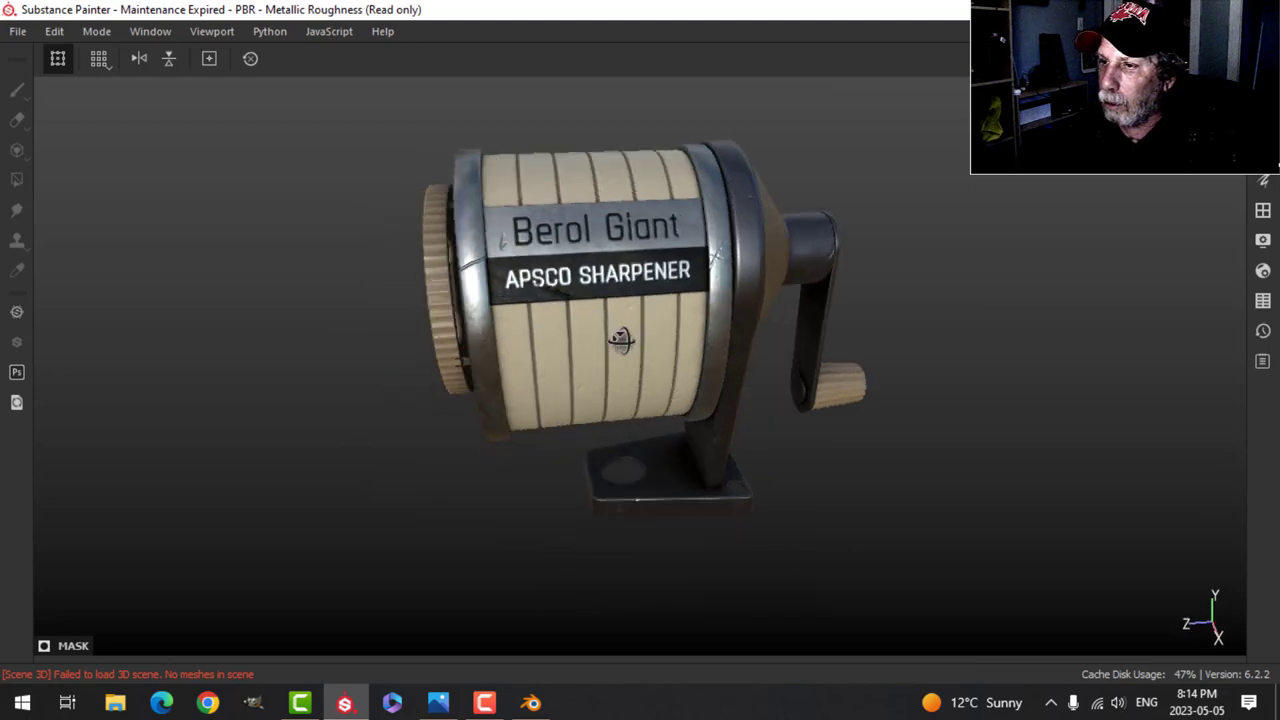
Step: Set the Scratch Width of the Grunge Scratches Rough fill to 0.23 and review the sharpener in an enlarged viewport
{"action": "key", "text": "Tab"}
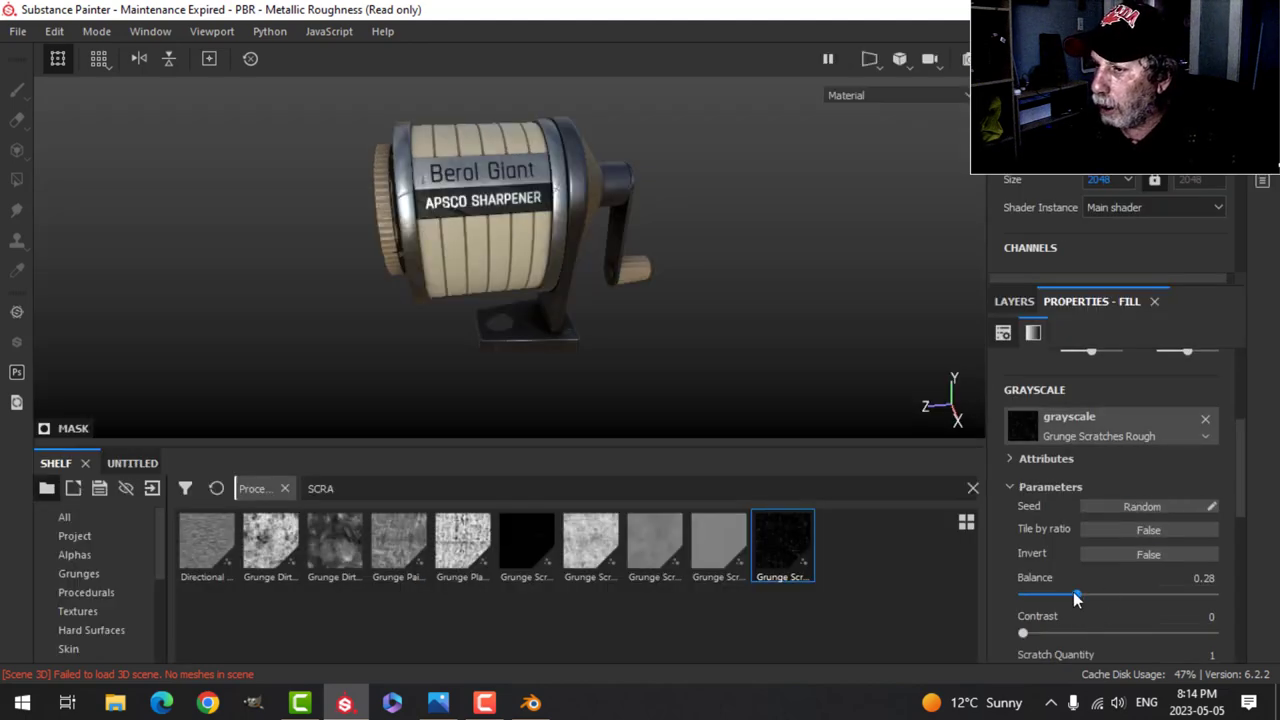
{"action": "left_click_drag", "start_coordinate": [726, 229], "coordinate": [658, 243], "text": "alt"}
{"action": "scroll", "coordinate": [1221, 606], "scroll_direction": "down", "scroll_amount": 5}
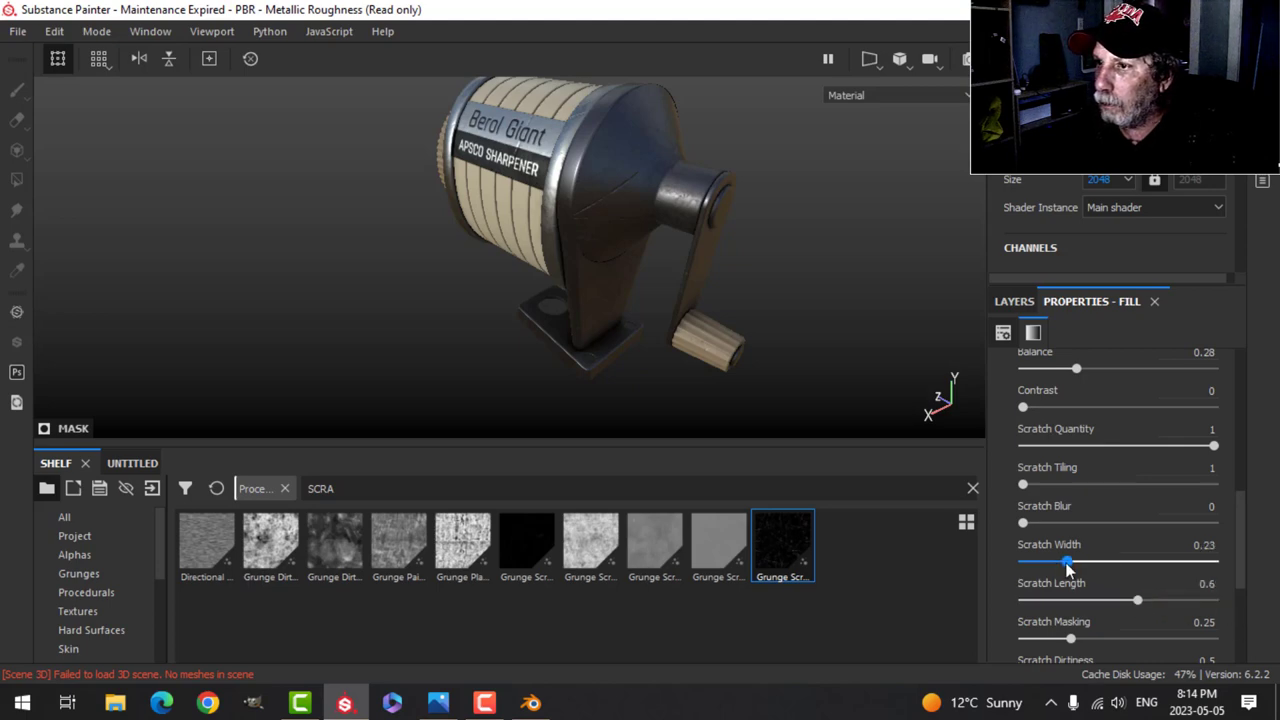
{"action": "left_click_drag", "start_coordinate": [650, 230], "coordinate": [649, 263], "text": "alt"}
{"action": "scroll", "coordinate": [669, 304], "scroll_direction": "up", "scroll_amount": 4}
{"action": "middle_click_drag", "start_coordinate": [649, 263], "coordinate": [654, 314], "text": "alt"}
{"action": "key", "text": "Tab"}
{"action": "scroll", "coordinate": [739, 300], "scroll_direction": "down", "scroll_amount": 3}
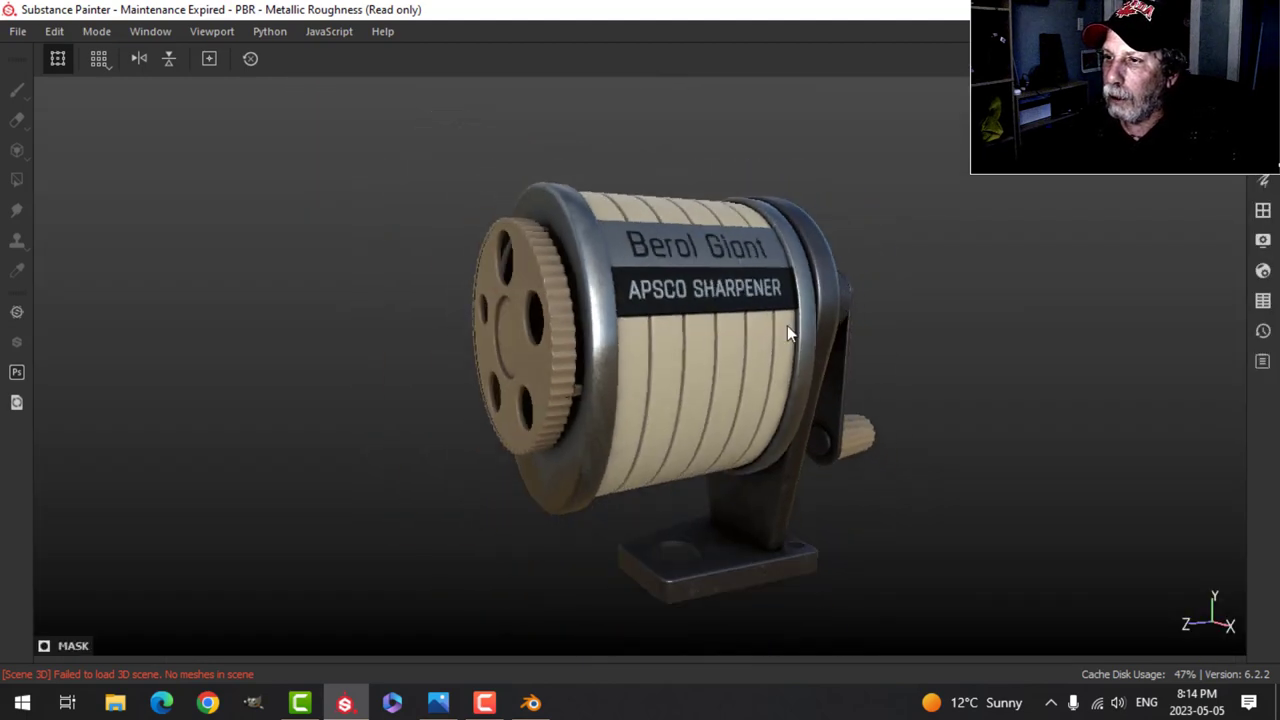
{"action": "left_click_drag", "start_coordinate": [787, 335], "coordinate": [752, 338], "text": "alt"}
Step: Activate Temporal Anti-Aliasing with 16 accumulations in the display settings
{"action": "left_click", "coordinate": [1268, 243]}
{"action": "scroll", "coordinate": [1063, 474], "scroll_direction": "down", "scroll_amount": 10}
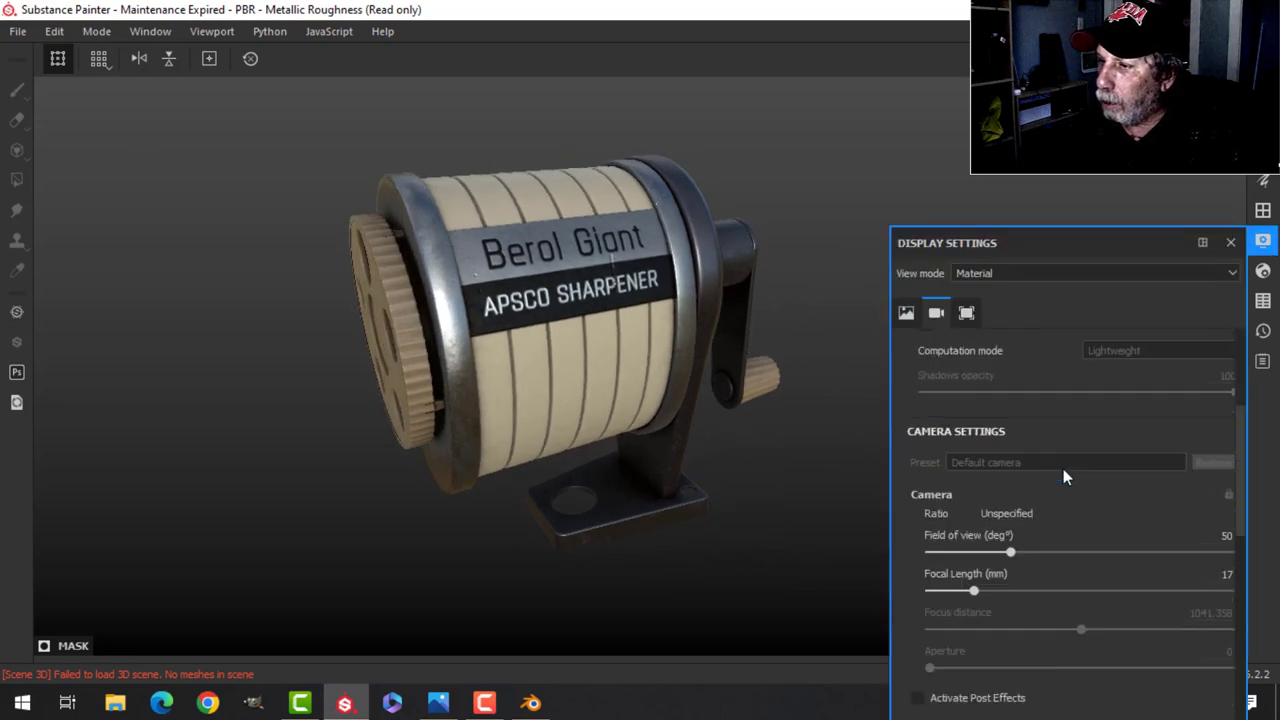
{"action": "left_click", "coordinate": [918, 480]}
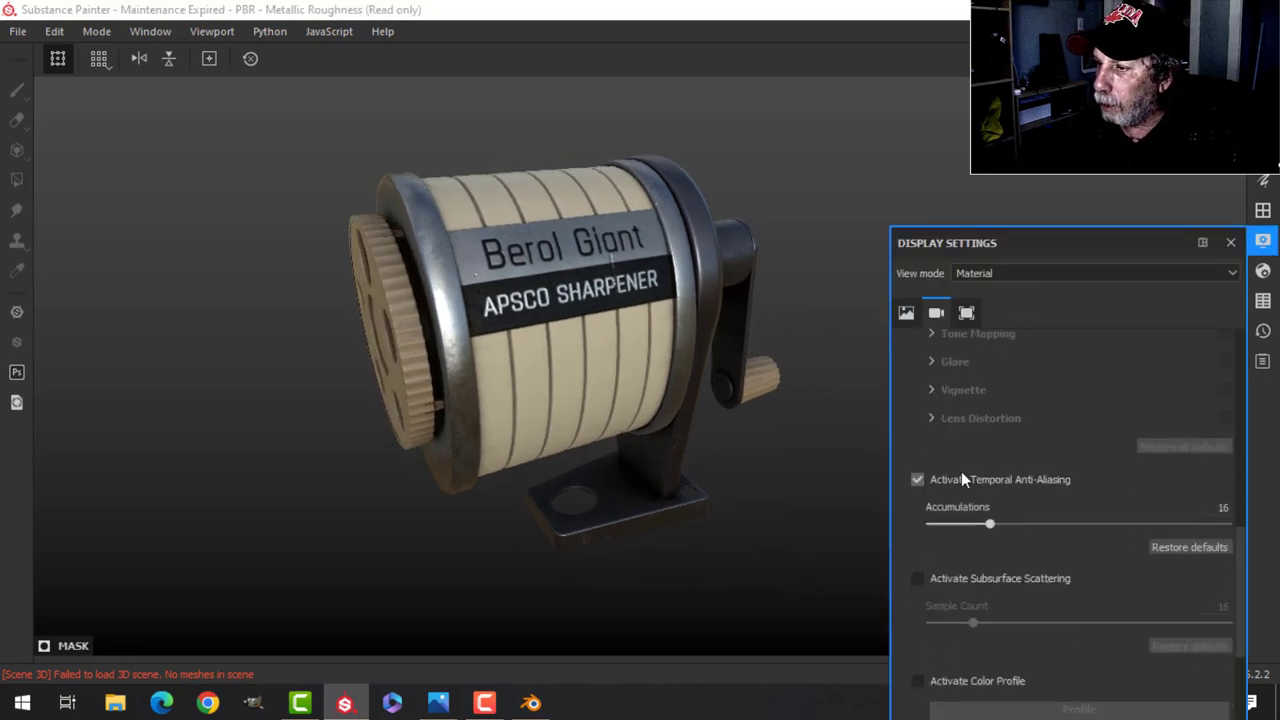
{"action": "left_click", "coordinate": [1263, 240]}
{"action": "left_click_drag", "start_coordinate": [766, 380], "coordinate": [780, 354], "text": "alt"}
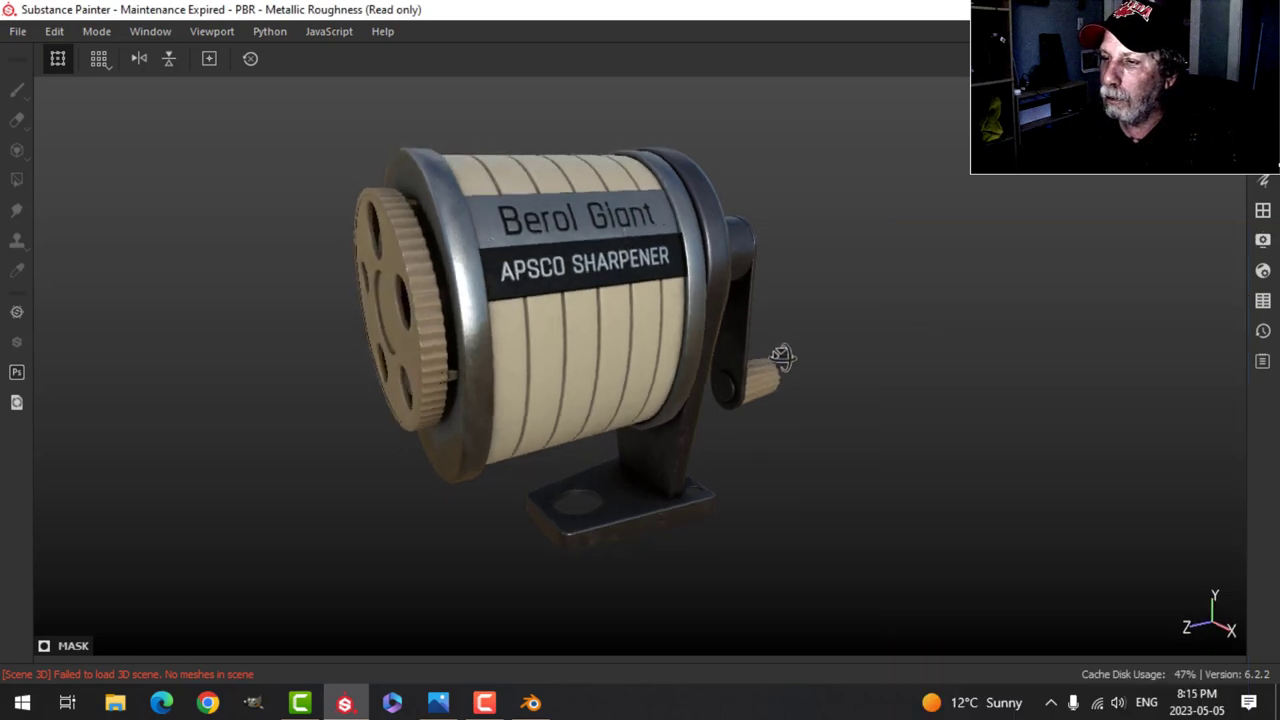
Step: Enable viewport shadows with Lightweight computation and set the shadows opacity to 73
{"action": "left_click", "coordinate": [1263, 241]}
{"action": "scroll", "coordinate": [1022, 512], "scroll_direction": "down", "scroll_amount": 4}
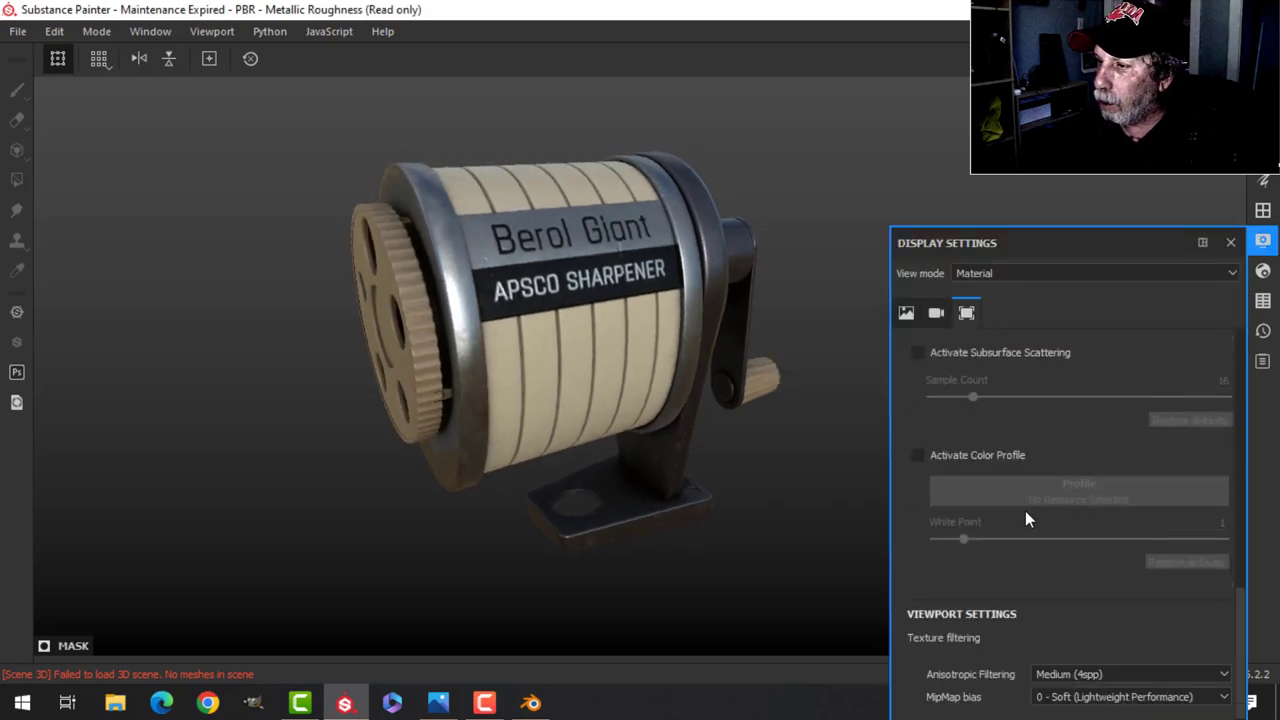
{"action": "scroll", "coordinate": [977, 462], "scroll_direction": "up", "scroll_amount": 2}
{"action": "scroll", "coordinate": [977, 462], "scroll_direction": "up", "scroll_amount": 4}
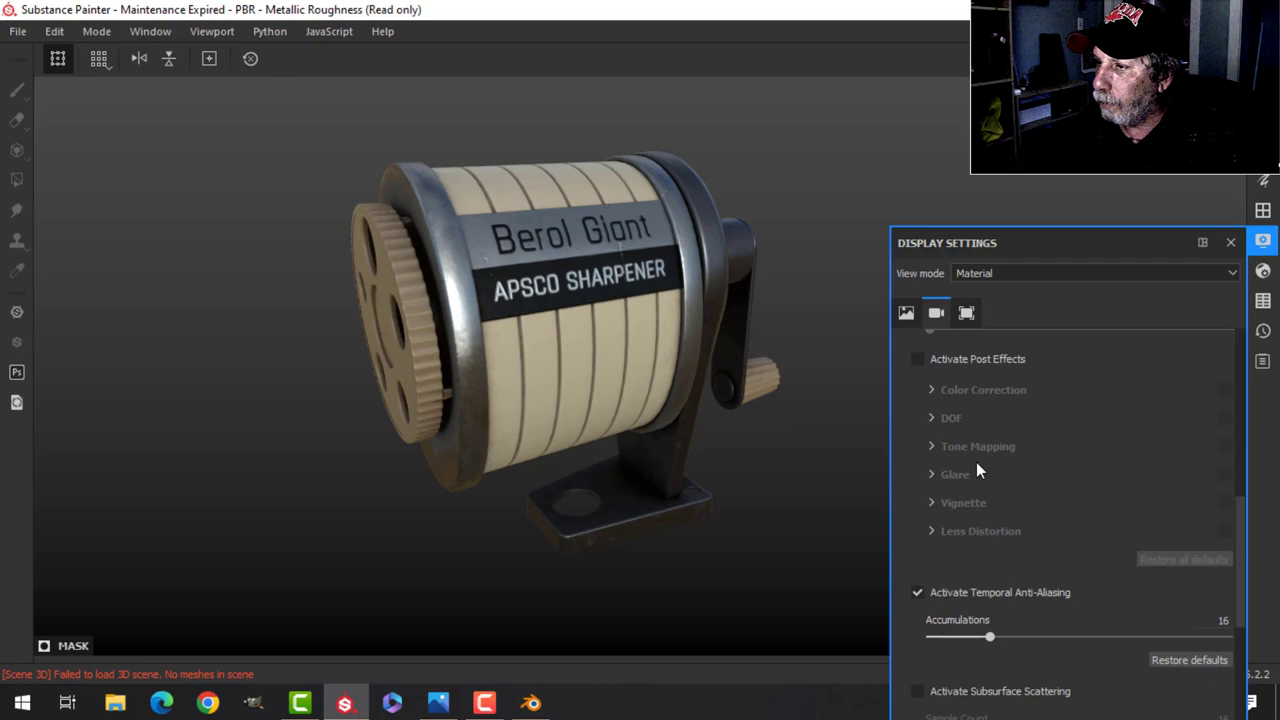
{"action": "scroll", "coordinate": [975, 468], "scroll_direction": "up", "scroll_amount": 3}
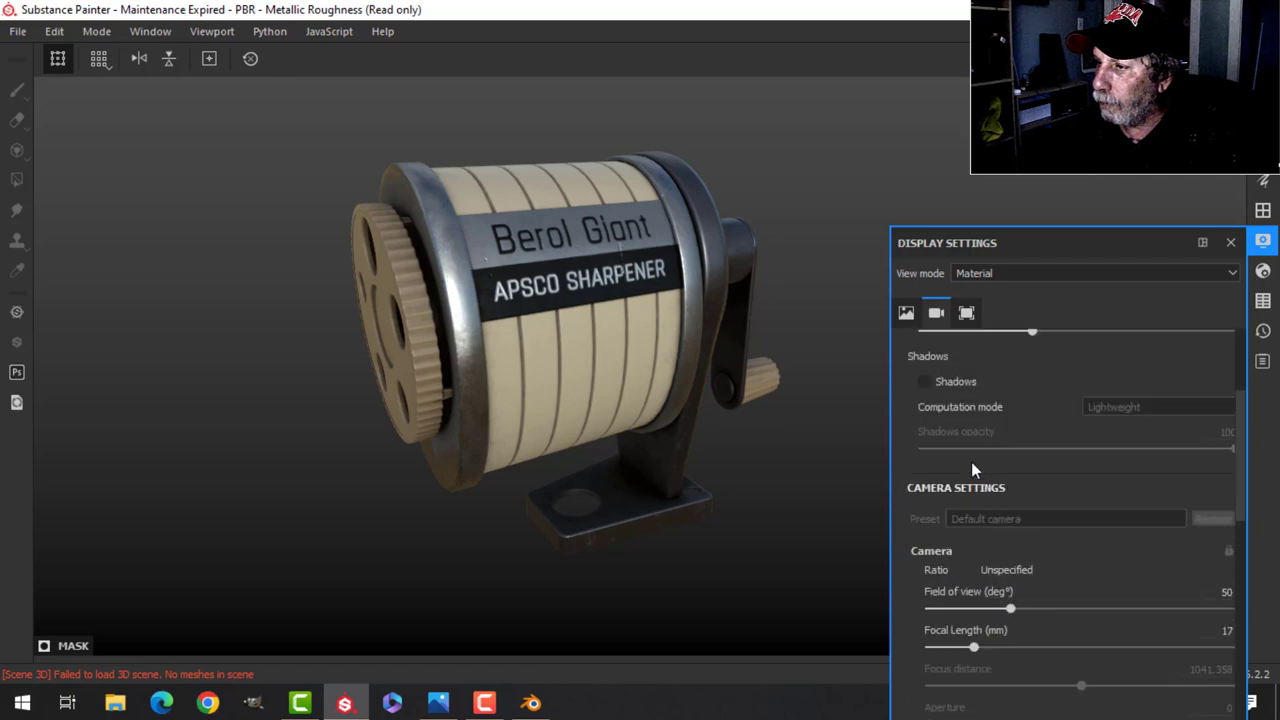
{"action": "left_click", "coordinate": [926, 379]}
{"action": "left_click_drag", "start_coordinate": [1231, 452], "coordinate": [1152, 451]}
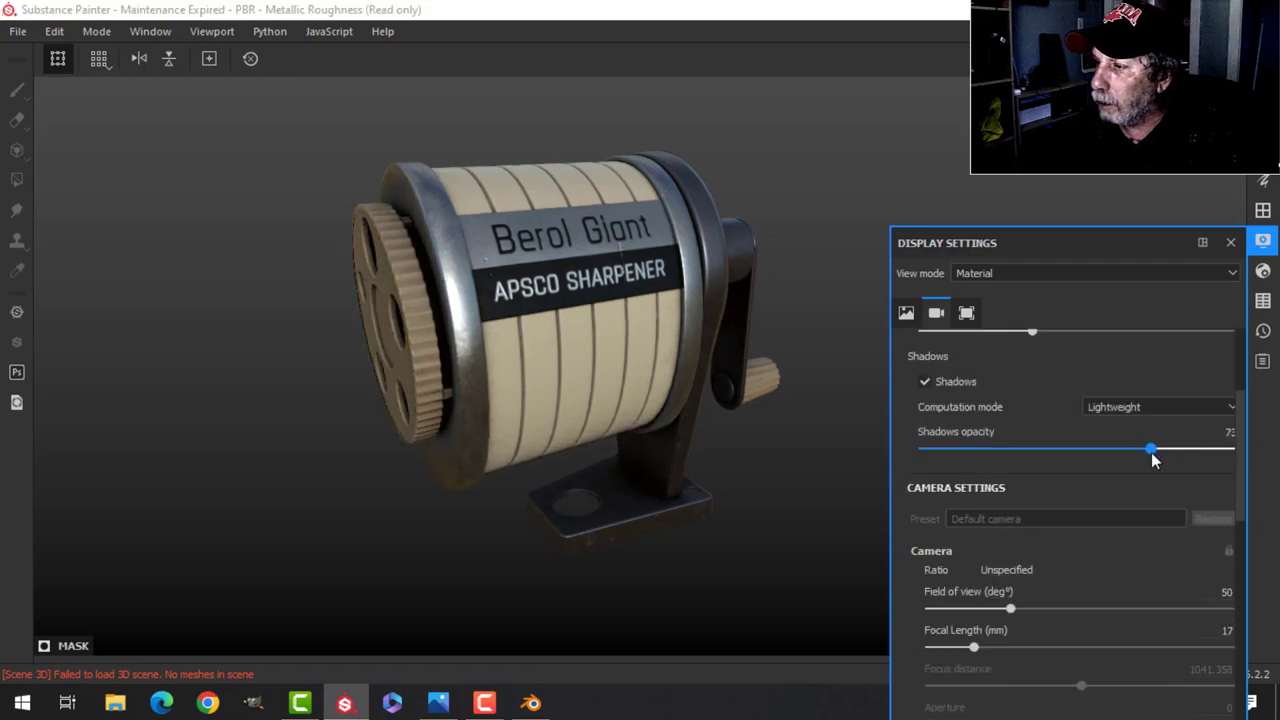
{"action": "left_click", "coordinate": [1263, 241]}
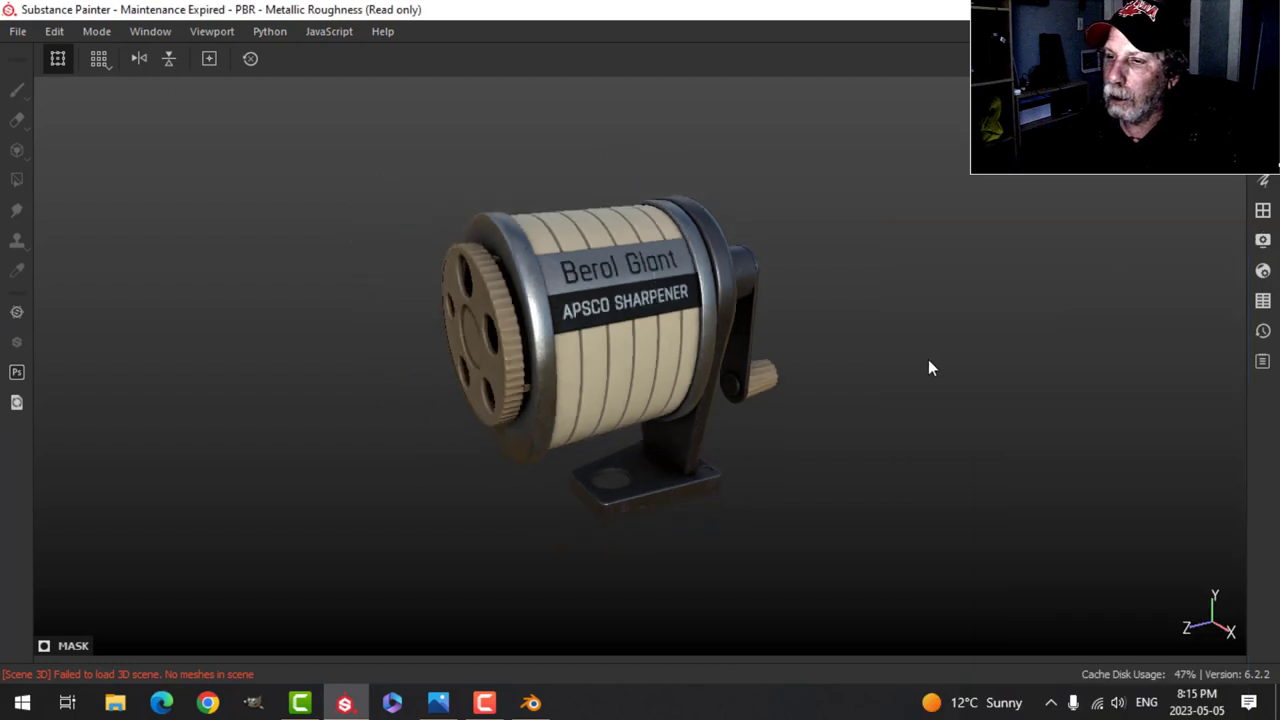
Step: Examine the textured sharpener from several angles and distances, and rotate the environment lighting around it
{"action": "left_click_drag", "start_coordinate": [920, 343], "coordinate": [740, 383], "text": "alt"}
{"action": "scroll", "coordinate": [860, 371], "scroll_direction": "down", "scroll_amount": 2}
{"action": "scroll", "coordinate": [765, 395], "scroll_direction": "up", "scroll_amount": 2}
{"action": "scroll", "coordinate": [766, 388], "scroll_direction": "up", "scroll_amount": 2}
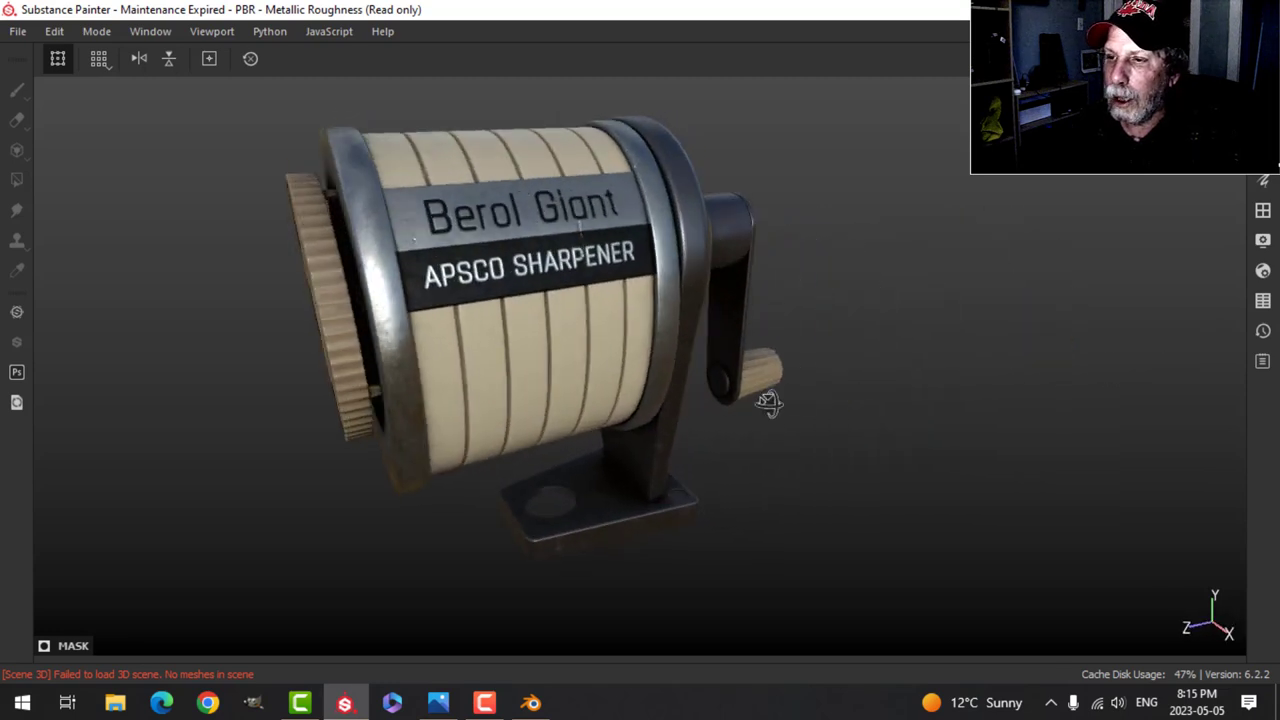
{"action": "scroll", "coordinate": [755, 410], "scroll_direction": "down", "scroll_amount": 3}
{"action": "middle_click_drag", "start_coordinate": [755, 412], "coordinate": [807, 389], "text": "alt"}
{"action": "scroll", "coordinate": [839, 387], "scroll_direction": "up", "scroll_amount": 1}
{"action": "mouse_move", "coordinate": [840, 395]}
{"action": "left_mouse_down", "text": "alt"}
{"action": "mouse_move", "coordinate": [447, 374]}
{"action": "mouse_move", "coordinate": [720, 366]}
{"action": "mouse_move", "coordinate": [803, 391]}
{"action": "mouse_move", "coordinate": [838, 418]}
{"action": "left_mouse_up", "text": "alt"}
{"action": "scroll", "coordinate": [835, 408], "scroll_direction": "down", "scroll_amount": 2}
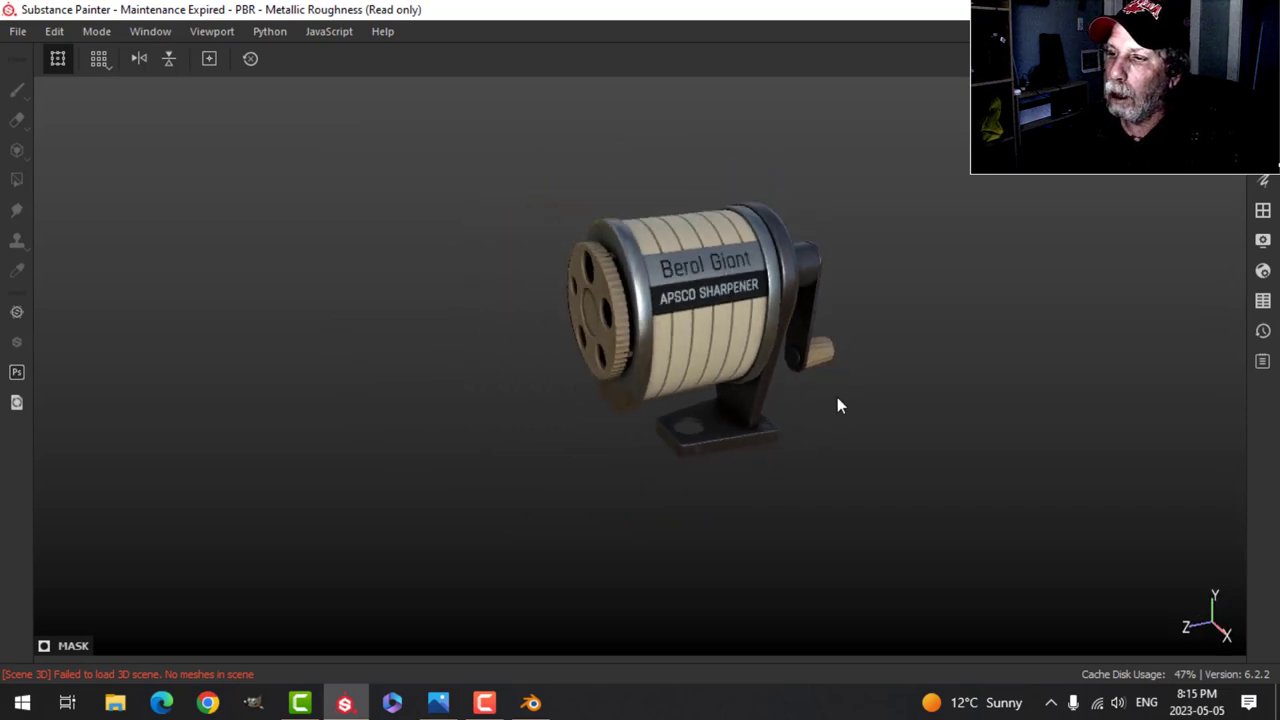
{"action": "middle_click_drag", "start_coordinate": [837, 397], "coordinate": [720, 406], "text": "alt"}
{"action": "left_click_drag", "start_coordinate": [720, 406], "coordinate": [785, 388], "text": "alt"}
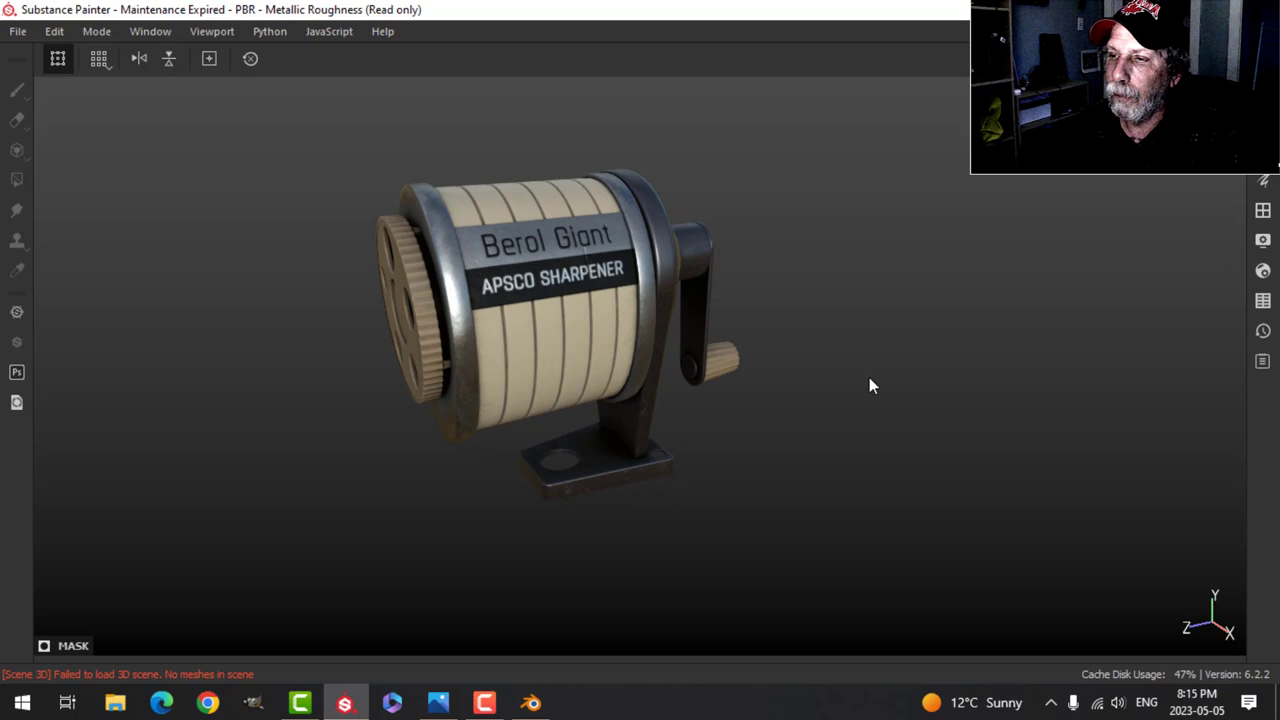
{"action": "left_click_drag", "start_coordinate": [889, 374], "coordinate": [688, 387], "text": "alt"}
{"action": "mouse_move", "coordinate": [954, 306]}
{"action": "right_mouse_down", "text": "shift"}
{"action": "mouse_move", "coordinate": [805, 342]}
{"action": "mouse_move", "coordinate": [943, 306]}
{"action": "mouse_move", "coordinate": [932, 312]}
{"action": "right_mouse_up", "text": "shift"}
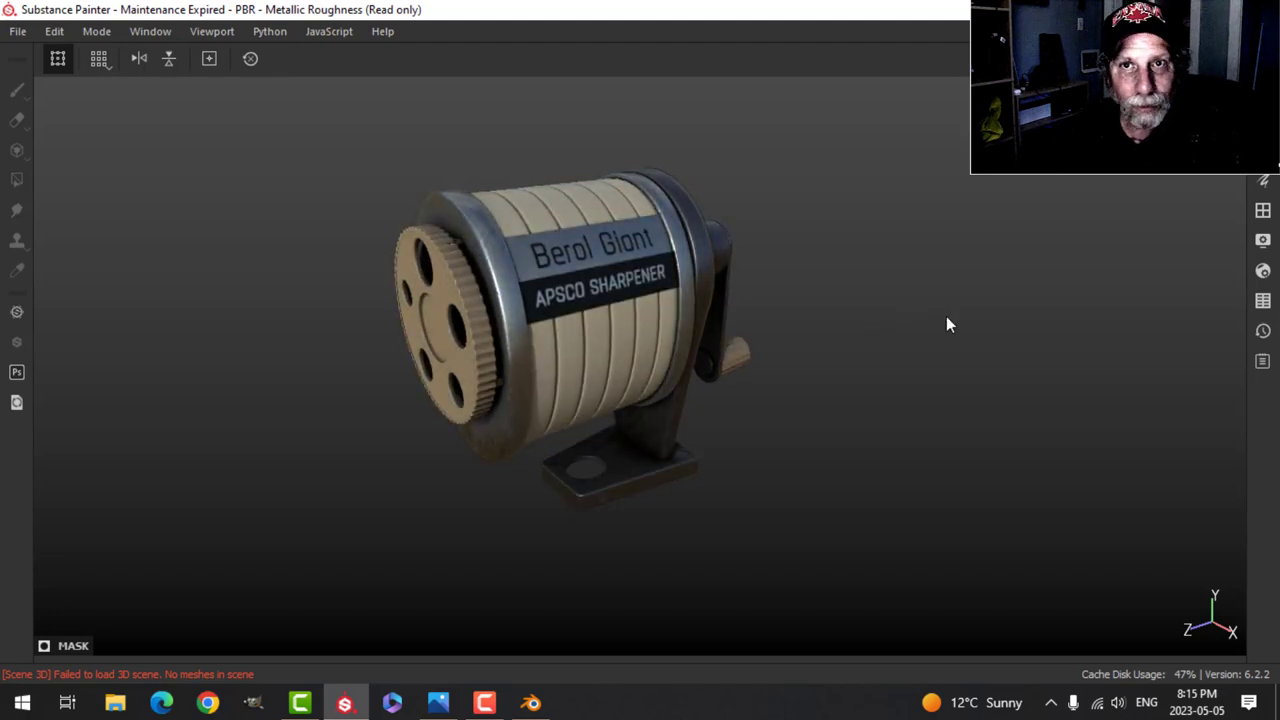